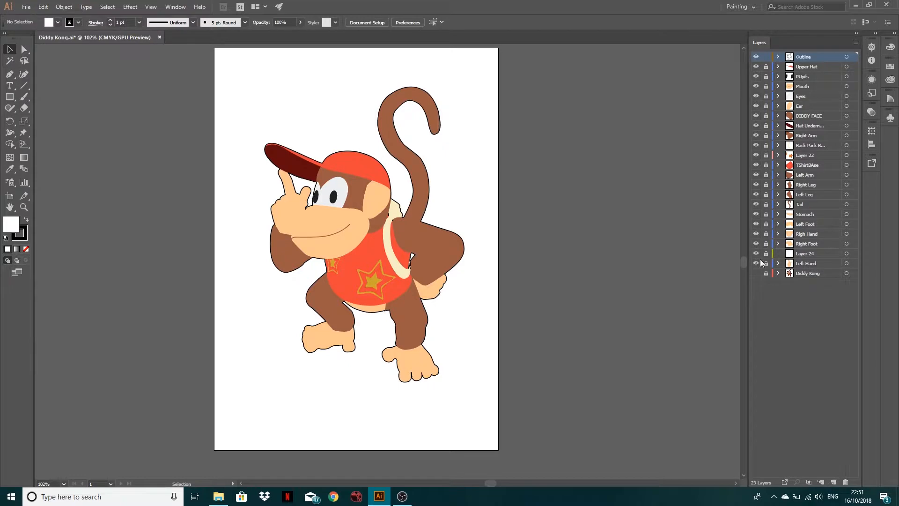
# Compare the finished Diddy Kong vector layers with the reference image by toggling layer visibility
pyautogui.moveTo(756, 263); pyautogui.dragTo(755, 155)
pyautogui.click(755, 273)
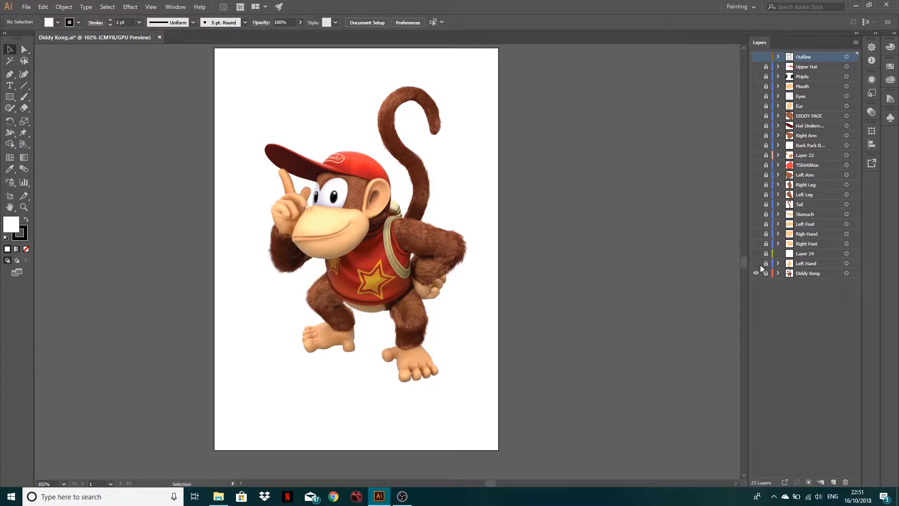
pyautogui.click(756, 57)
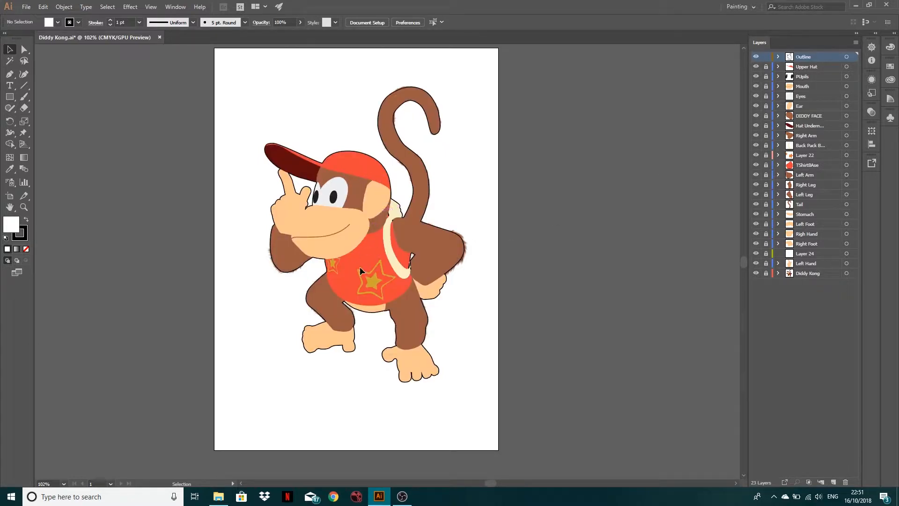
pyautogui.click(756, 273)
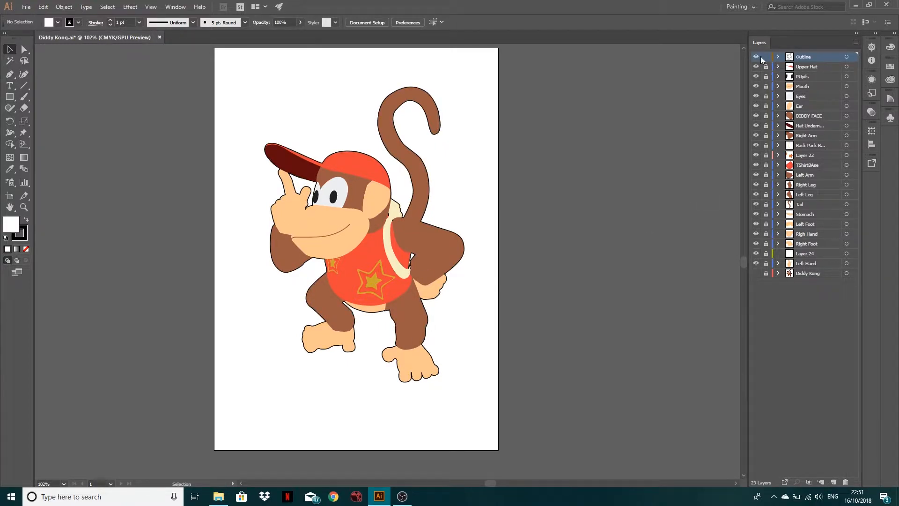
pyautogui.click(756, 273)
pyautogui.moveTo(756, 263); pyautogui.dragTo(757, 124)
pyautogui.moveTo(755, 263); pyautogui.dragTo(755, 54)
pyautogui.click(756, 273)
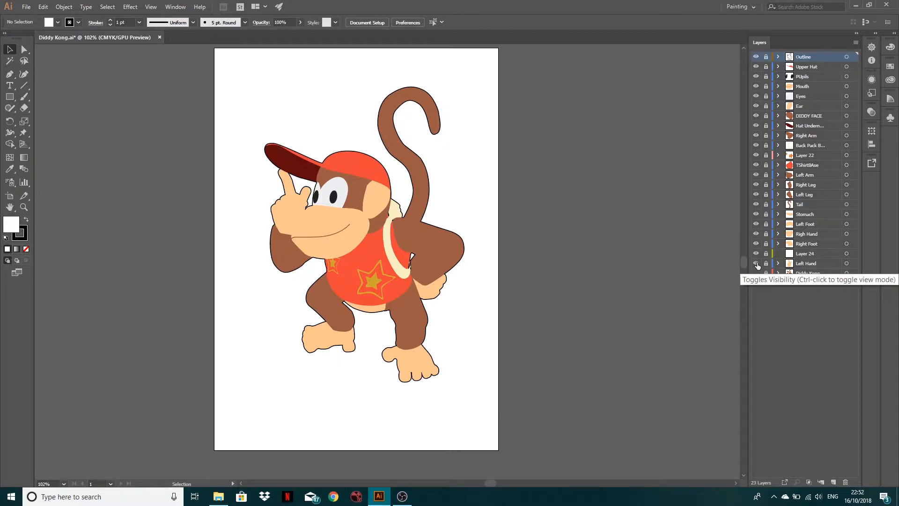
# Create a new landscape A4 document, 297 x 210 mm
pyautogui.click(28, 8)
pyautogui.click(33, 18)
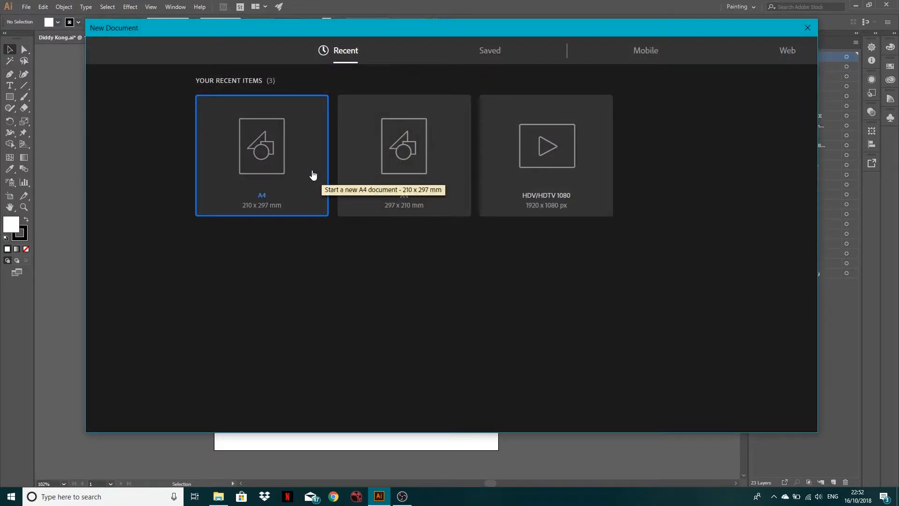
pyautogui.doubleClick(393, 154)
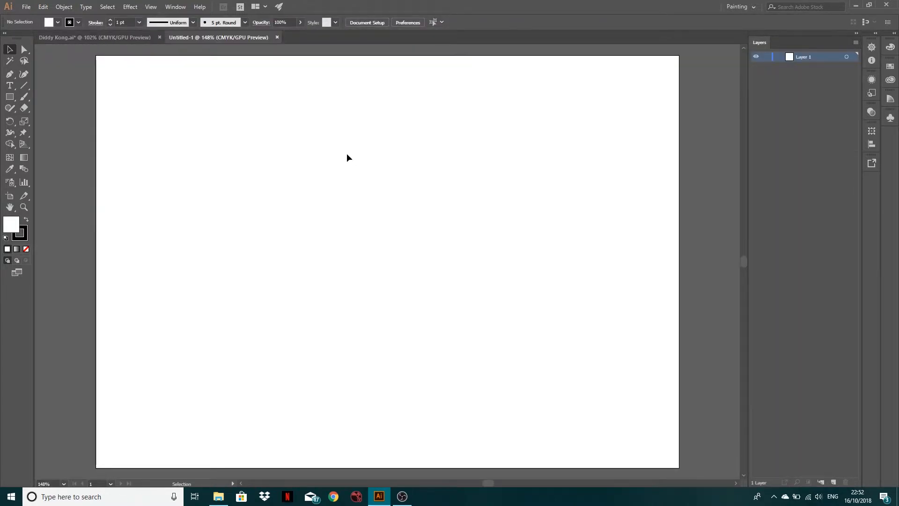
pyautogui.scroll(-1, 349, 158)
pyautogui.scroll(1, 348, 158)
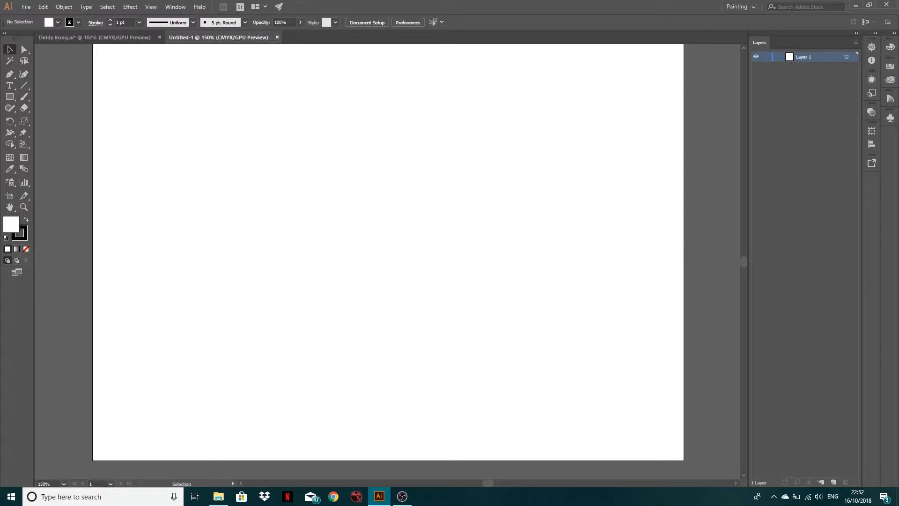
# Place the Diddy Kong reference image, centre it and scale it to about 212 x 206 mm so it fits the artboard
pyautogui.moveTo(210, 246); pyautogui.dragTo(338, 228)
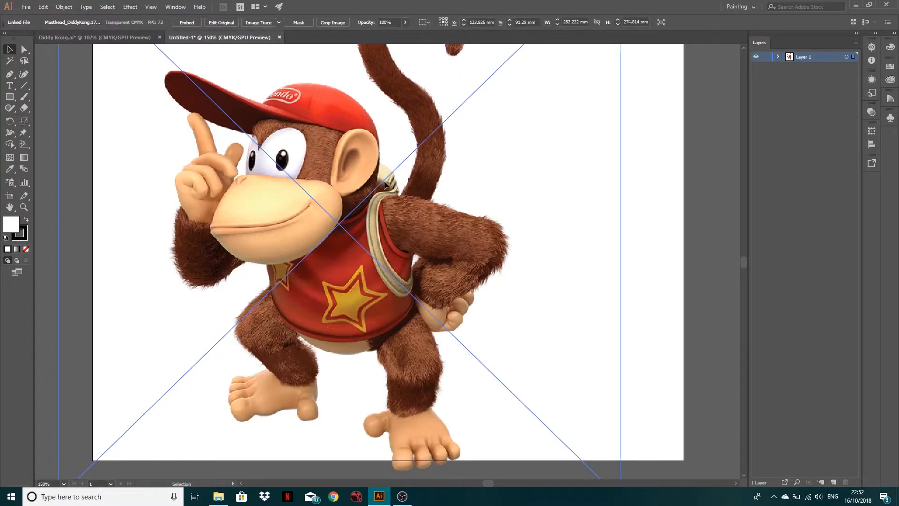
pyautogui.keyDown('alt'); pyautogui.scroll(-2, 502, 139); pyautogui.keyUp('alt')
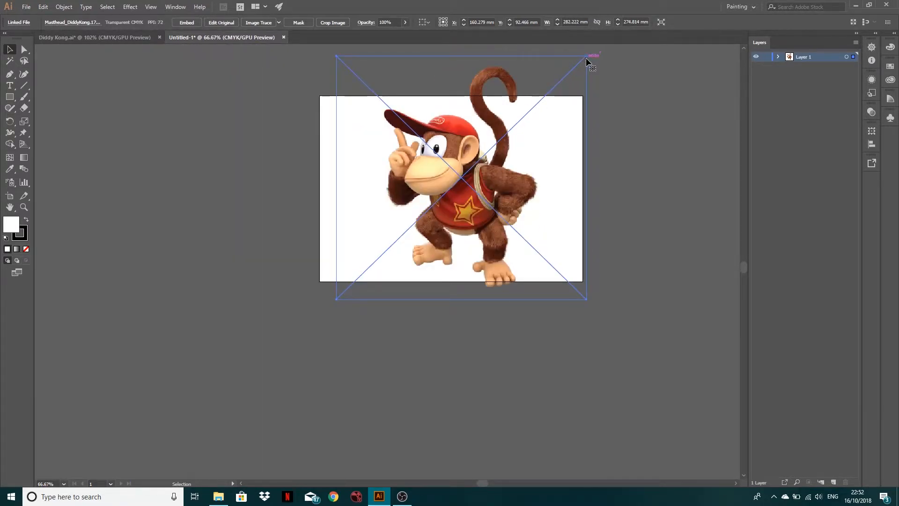
pyautogui.click(311, 192)
pyautogui.click(427, 157)
pyautogui.moveTo(335, 54); pyautogui.dragTo(401, 119)
pyautogui.moveTo(494, 190); pyautogui.dragTo(451, 169)
pyautogui.moveTo(359, 99); pyautogui.dragTo(356, 95)
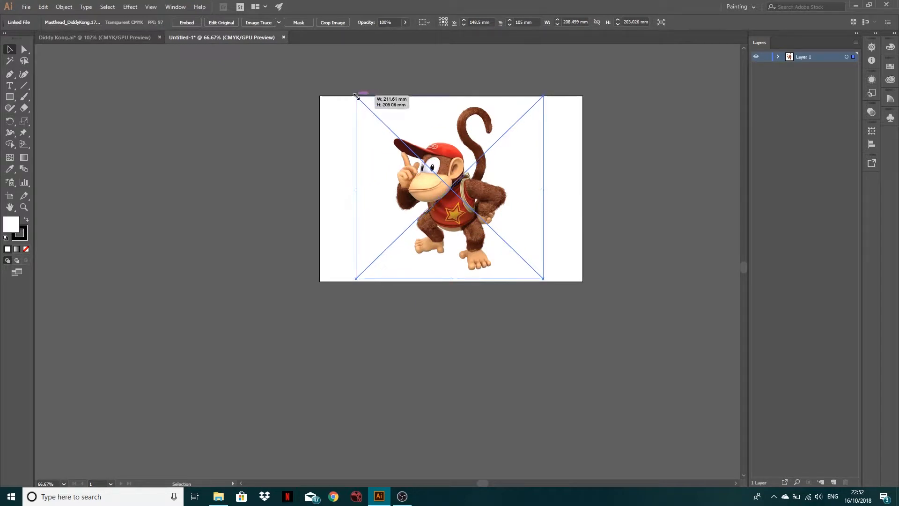
pyautogui.moveTo(543, 96); pyautogui.dragTo(423, 121)
pyautogui.hotkey('ctrl', 'z')
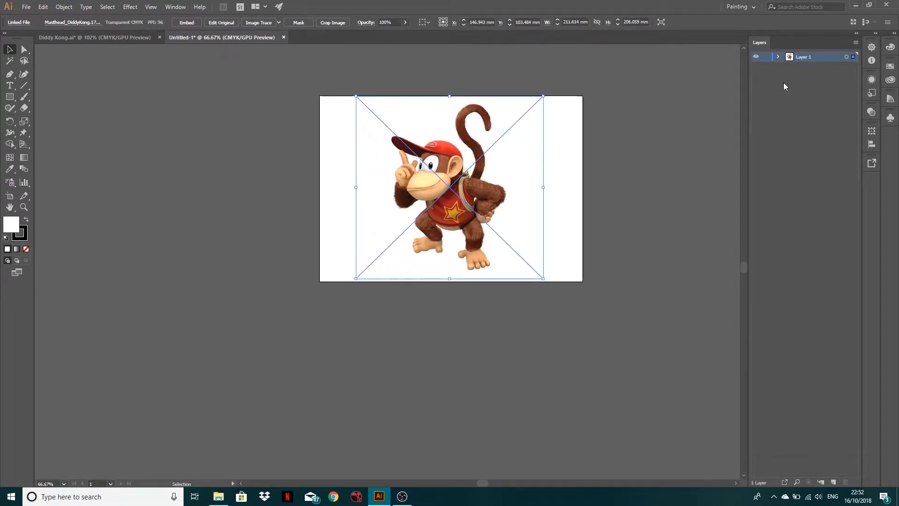
# Rename the reference image's layer to BG and lock it
pyautogui.doubleClick(802, 57)
pyautogui.write('BG')
pyautogui.click(709, 83)
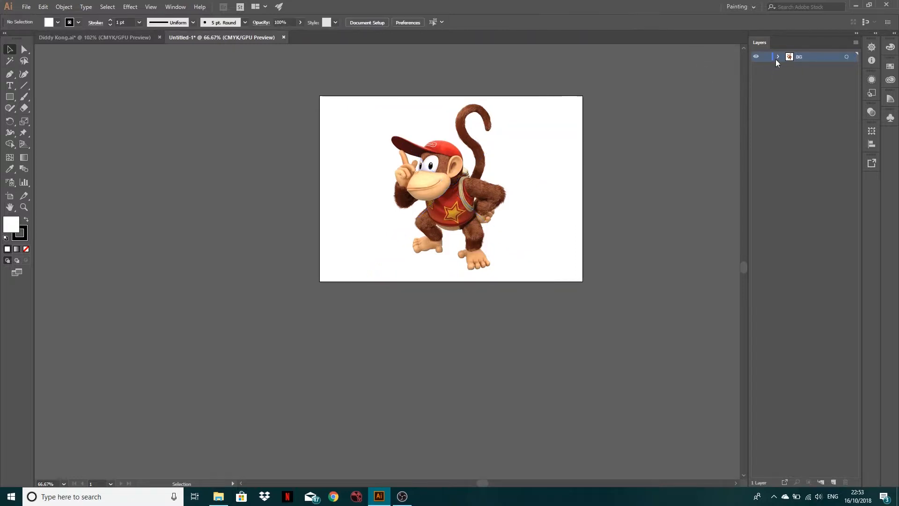
pyautogui.click(766, 56)
# On a new layer, start the head outline with the Pen tool and no fill, from the cap's brim past the eyes to the muzzle
pyautogui.click(834, 481)
pyautogui.scroll(1, 457, 205)
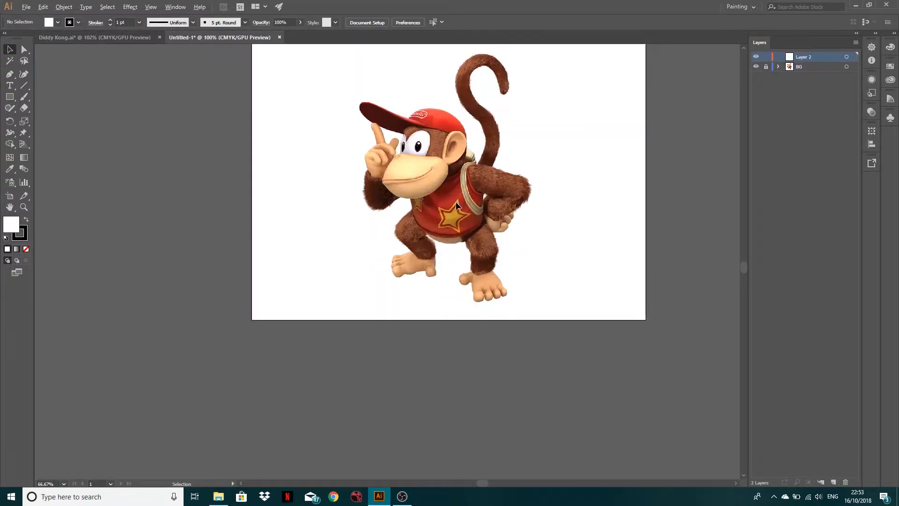
pyautogui.scroll(1, 459, 197)
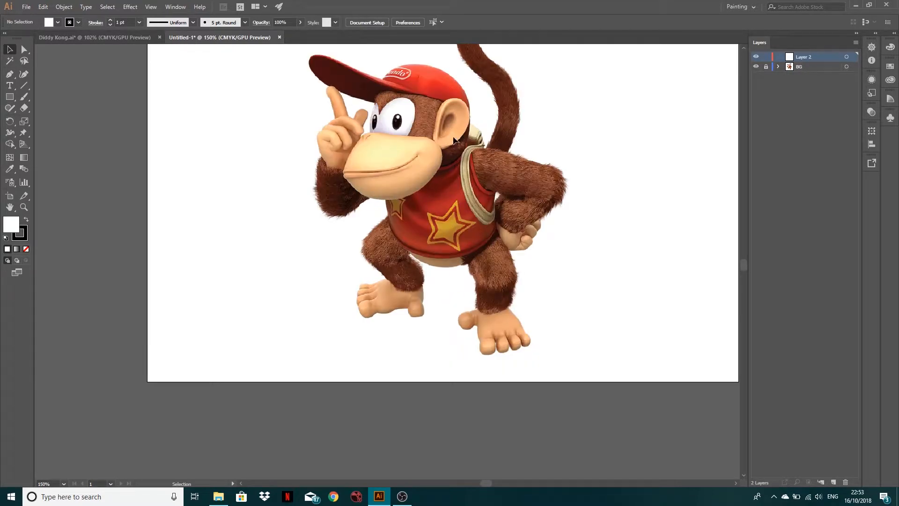
pyautogui.moveTo(450, 142); pyautogui.dragTo(423, 206)
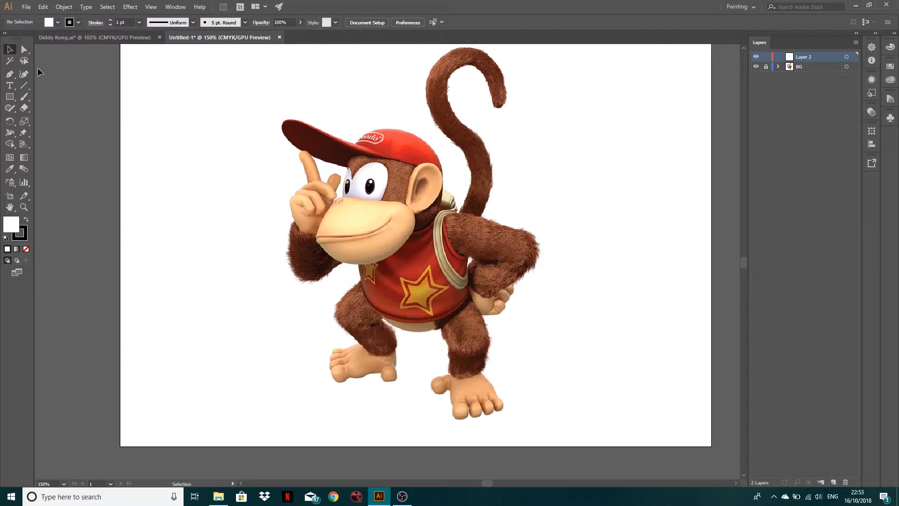
pyautogui.click(10, 74)
pyautogui.scroll(2, 369, 154)
pyautogui.scroll(1, 369, 153)
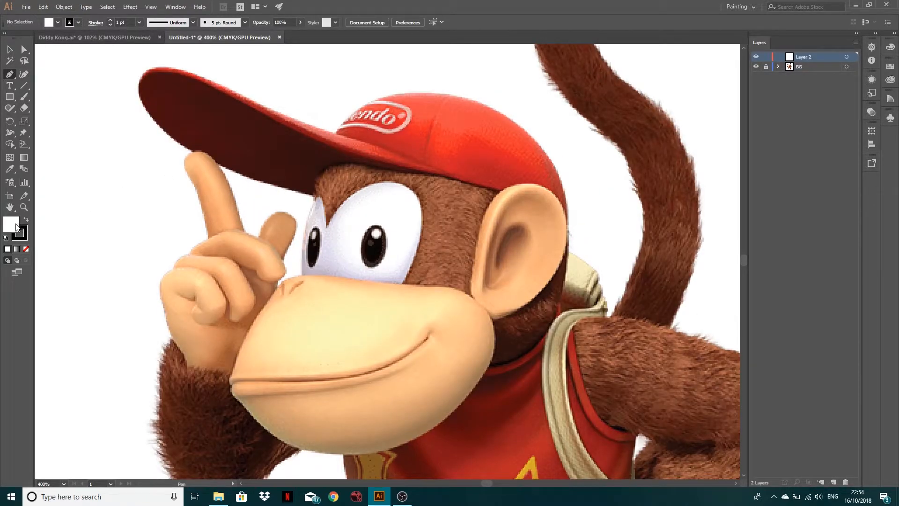
pyautogui.click(26, 250)
pyautogui.click(337, 130)
pyautogui.moveTo(313, 186); pyautogui.dragTo(312, 240)
pyautogui.click(303, 290)
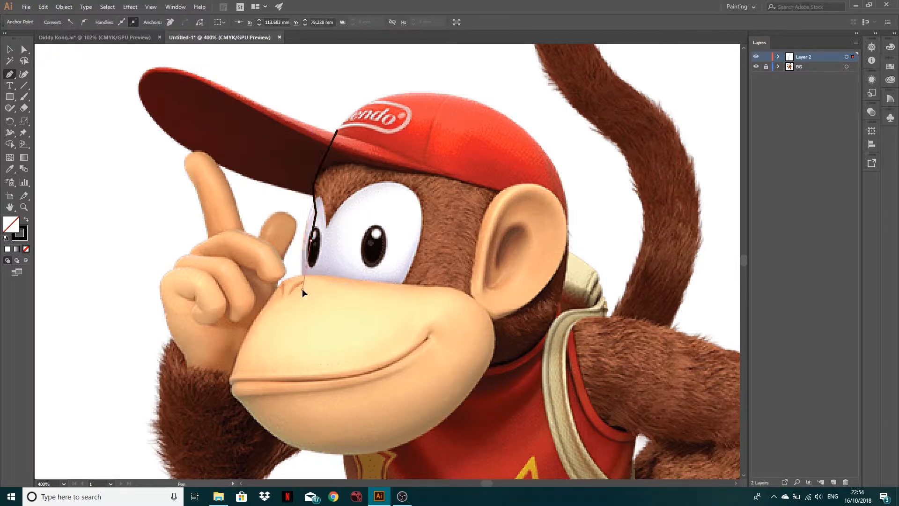
# Continue the head outline across the muzzle, below the jaw and up the back of the head, closing it at the cap
pyautogui.click(396, 309)
pyautogui.click(458, 315)
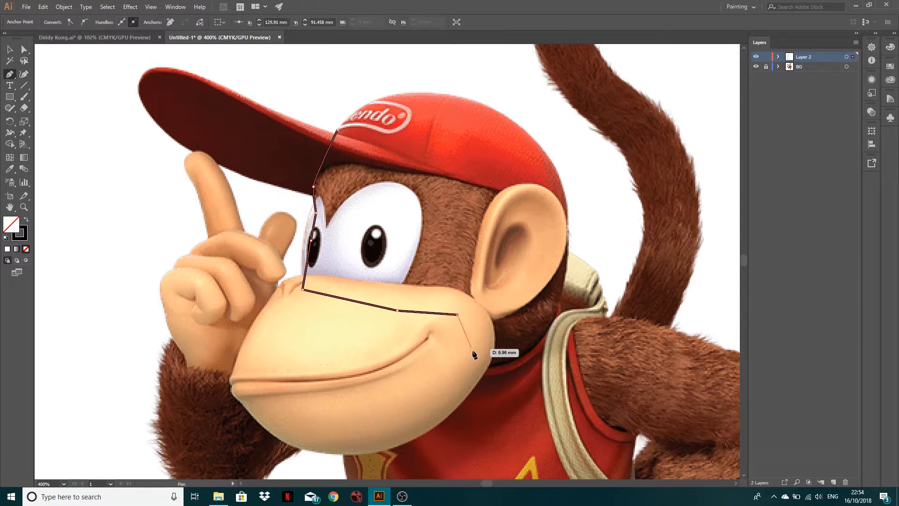
pyautogui.click(481, 366)
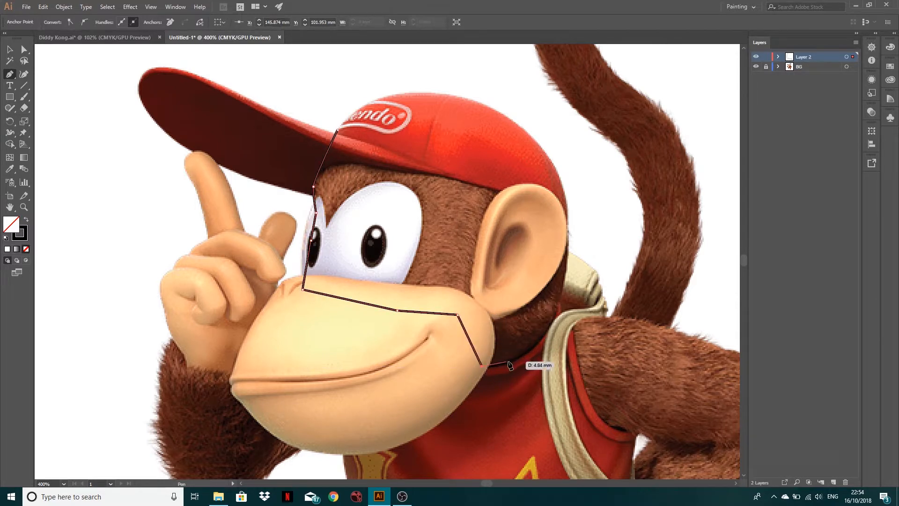
pyautogui.click(510, 382)
pyautogui.click(548, 342)
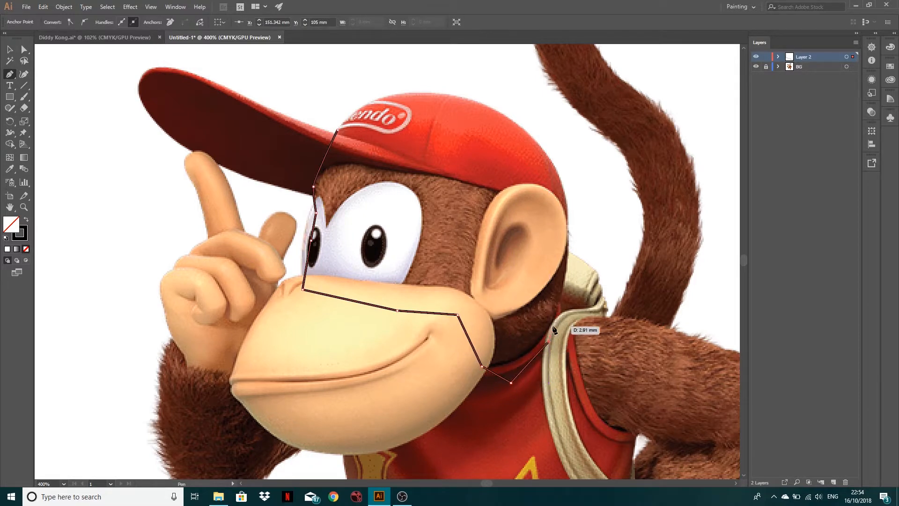
pyautogui.click(561, 299)
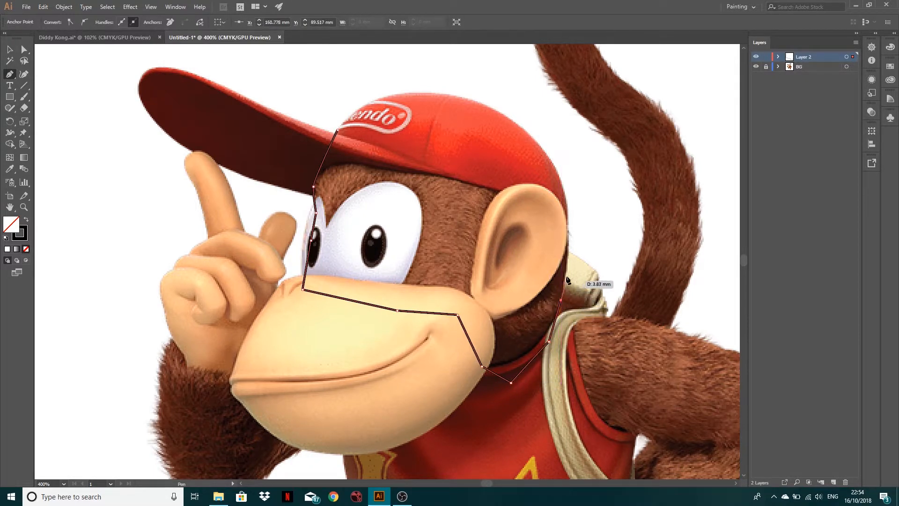
pyautogui.moveTo(565, 201); pyautogui.dragTo(558, 152)
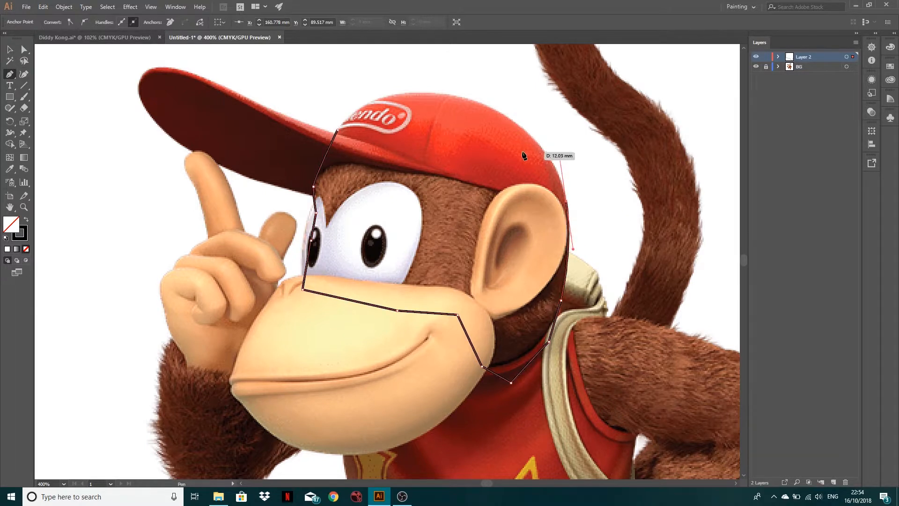
pyautogui.click(355, 129)
pyautogui.click(337, 130)
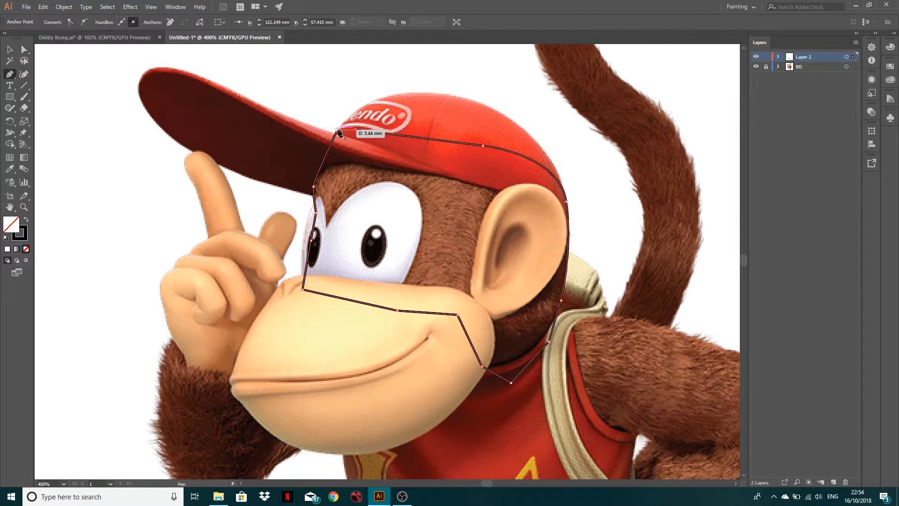
pyautogui.doubleClick(12, 225)
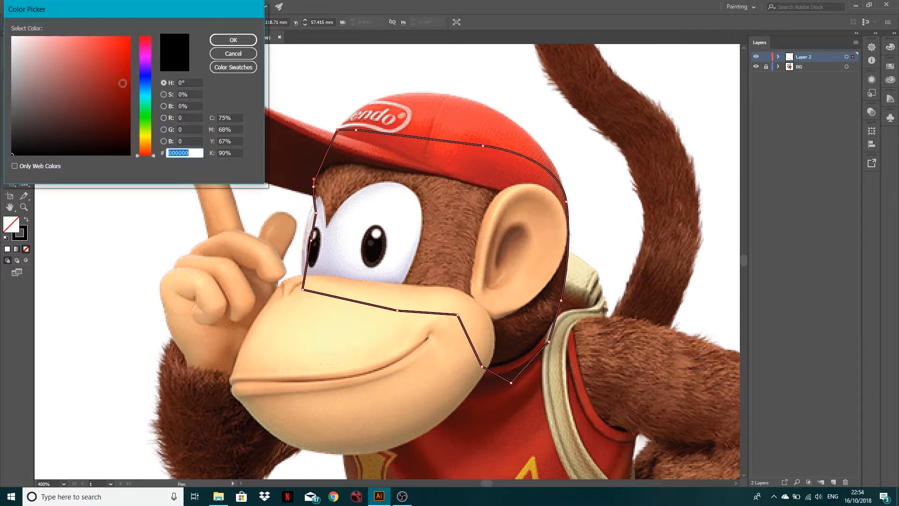
pyautogui.click(110, 102)
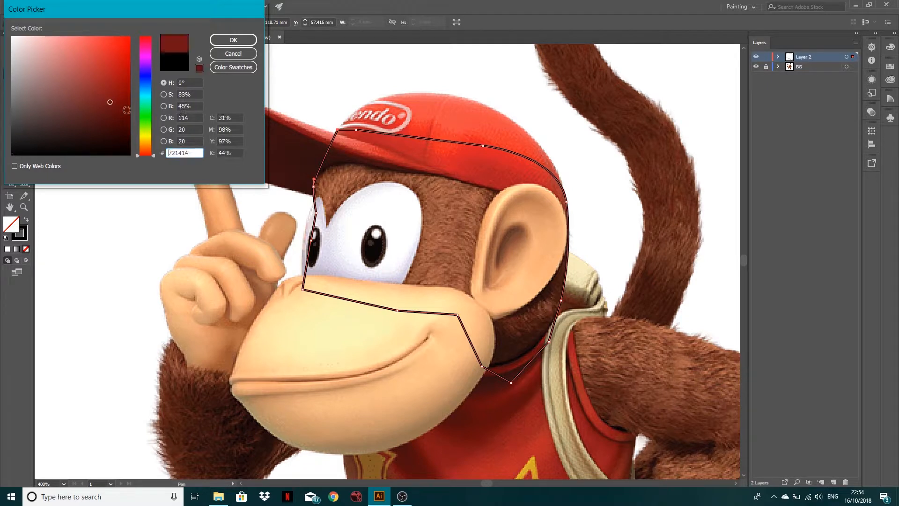
pyautogui.click(148, 127)
pyautogui.click(229, 54)
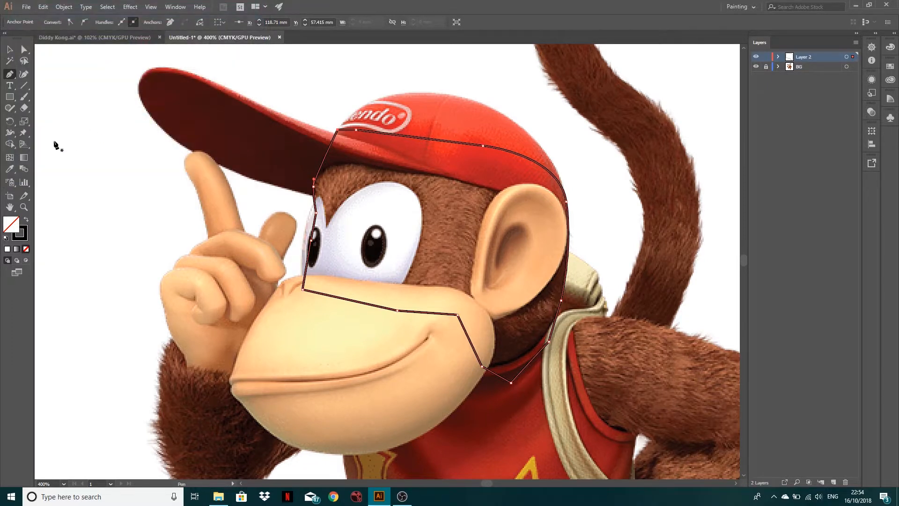
# Fill the head shape with brown sampled from the face fur using the Eyedropper and rename its layer to Head
pyautogui.click(10, 169)
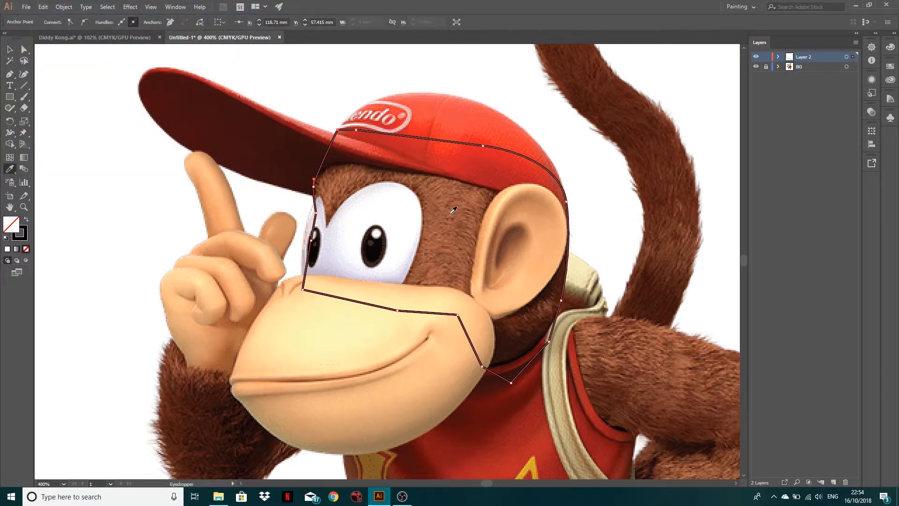
pyautogui.click(453, 210)
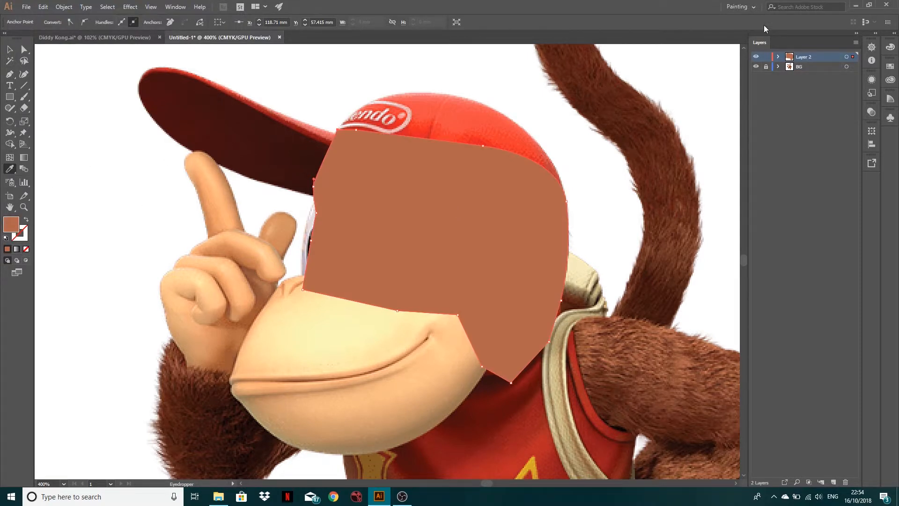
pyautogui.doubleClick(807, 57)
pyautogui.write('Head')
pyautogui.press('Return')
pyautogui.click(756, 57)
pyautogui.click(756, 56)
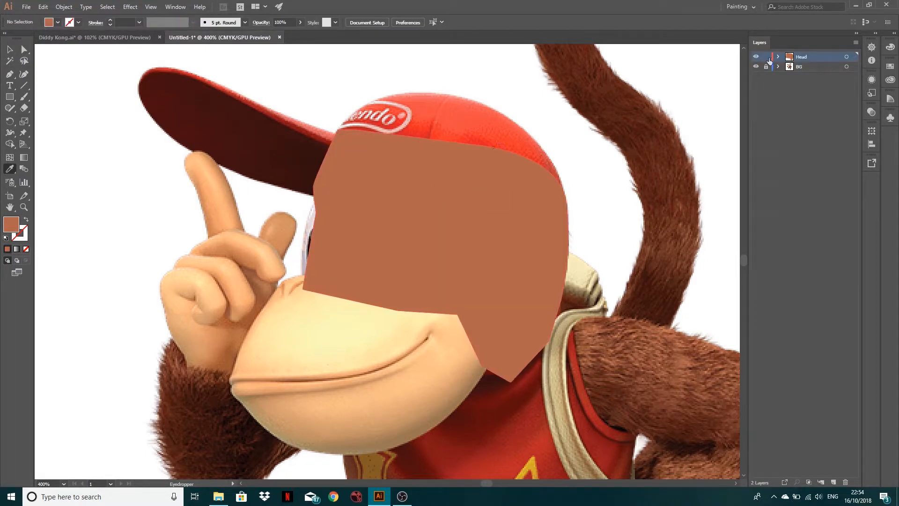
pyautogui.click(755, 56)
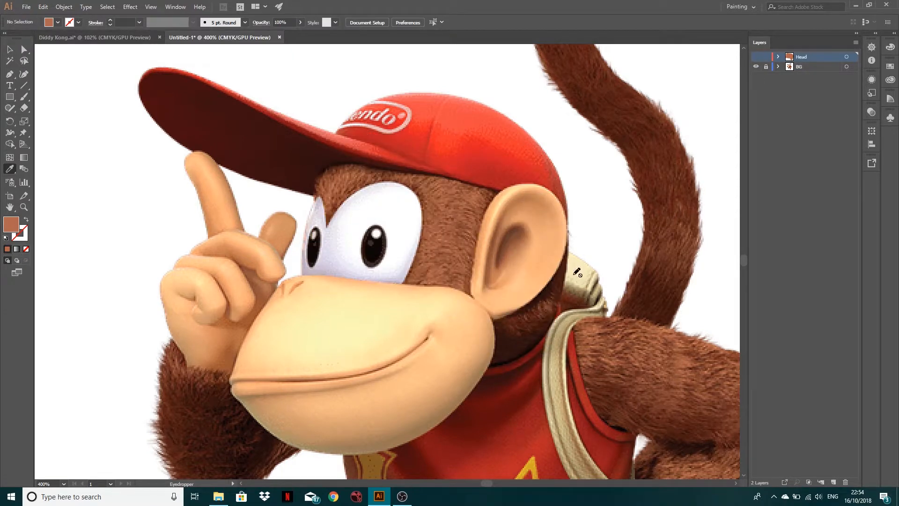
pyautogui.click(756, 57)
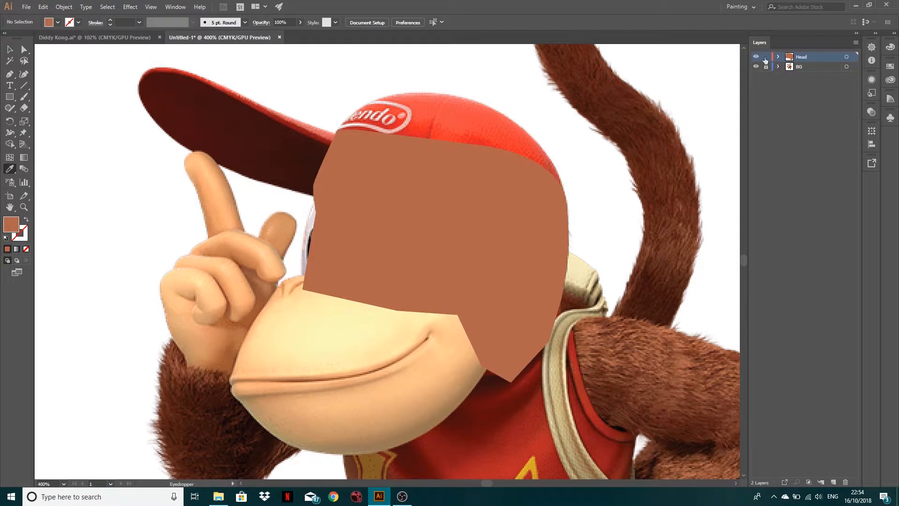
# Lock and hide the Head layer, with a new layer added above it
pyautogui.click(831, 482)
pyautogui.click(756, 66)
pyautogui.click(755, 66)
pyautogui.click(756, 67)
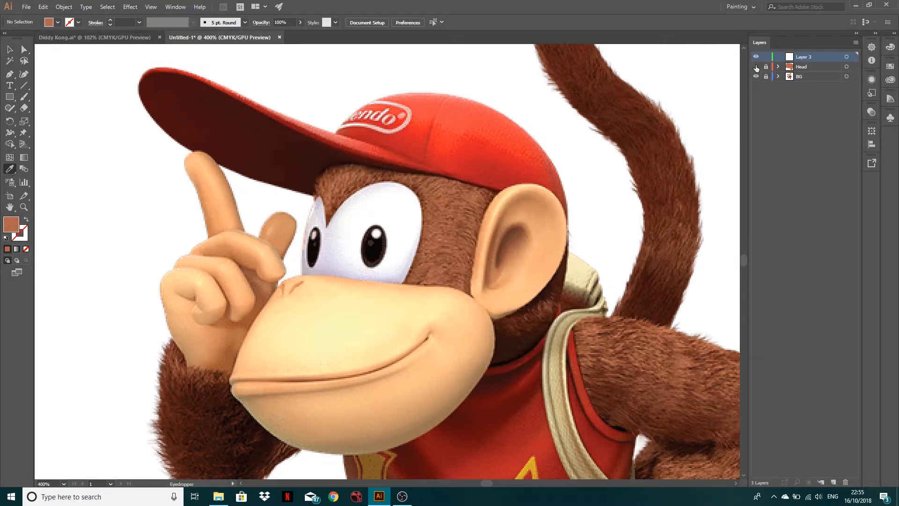
pyautogui.click(756, 67)
pyautogui.click(755, 67)
# Start the muzzle outline with the Pen tool and no fill, along its upper edge below the eyes and down the front beside the hand
pyautogui.click(9, 74)
pyautogui.click(426, 286)
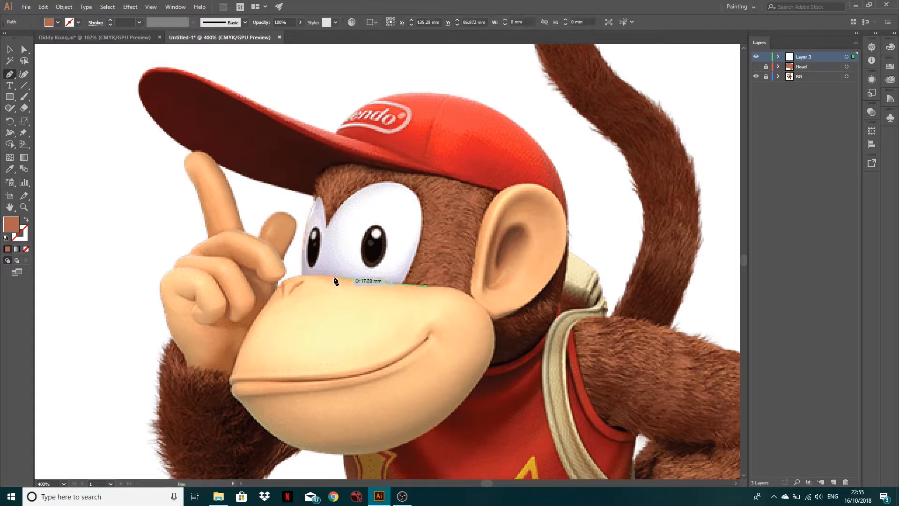
pyautogui.click(299, 272)
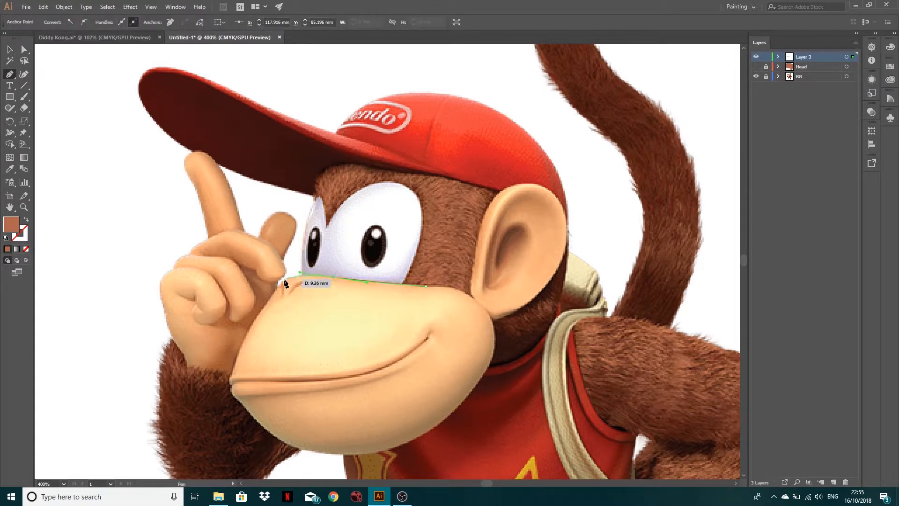
pyautogui.click(283, 279)
pyautogui.click(251, 326)
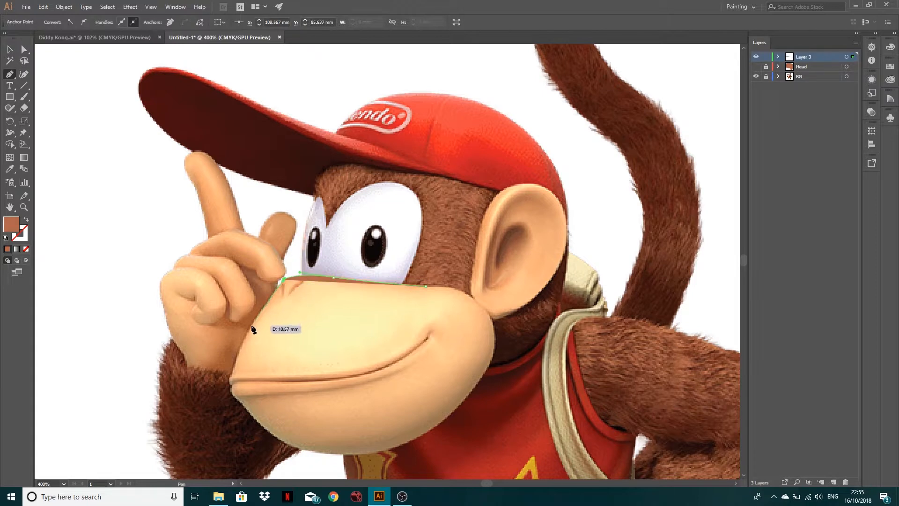
pyautogui.click(26, 248)
pyautogui.click(230, 367)
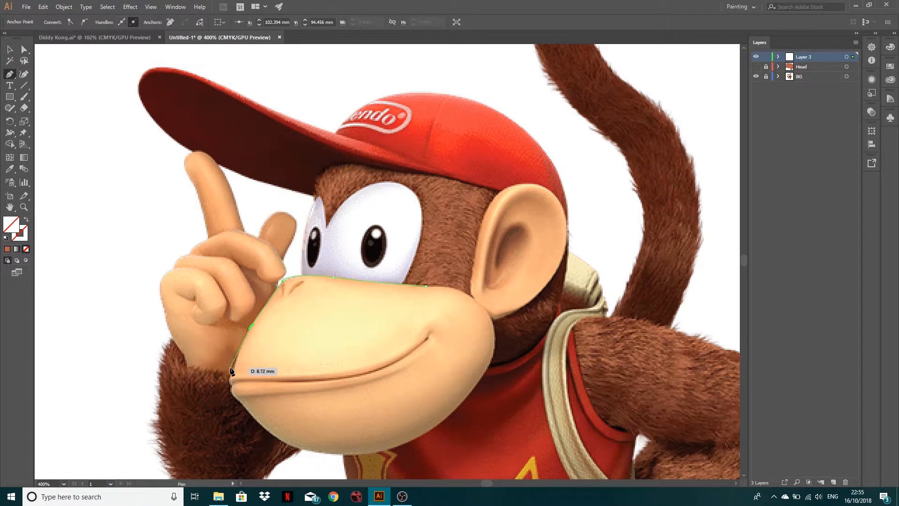
# Continue the muzzle outline around the small notch where the upper and lower lips meet at the front of the mouth
pyautogui.click(228, 382)
pyautogui.scroll(4, 231, 389)
pyautogui.hotkey('ctrl', 'z')
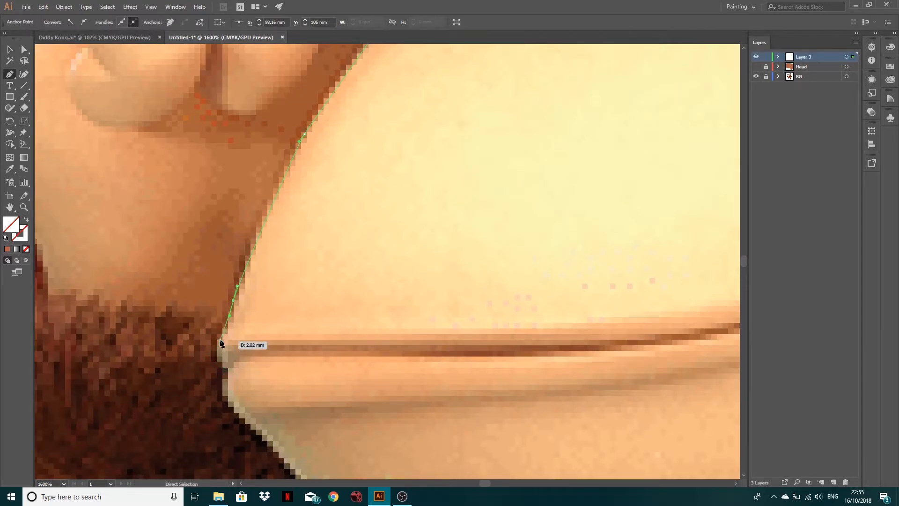
pyautogui.click(221, 338)
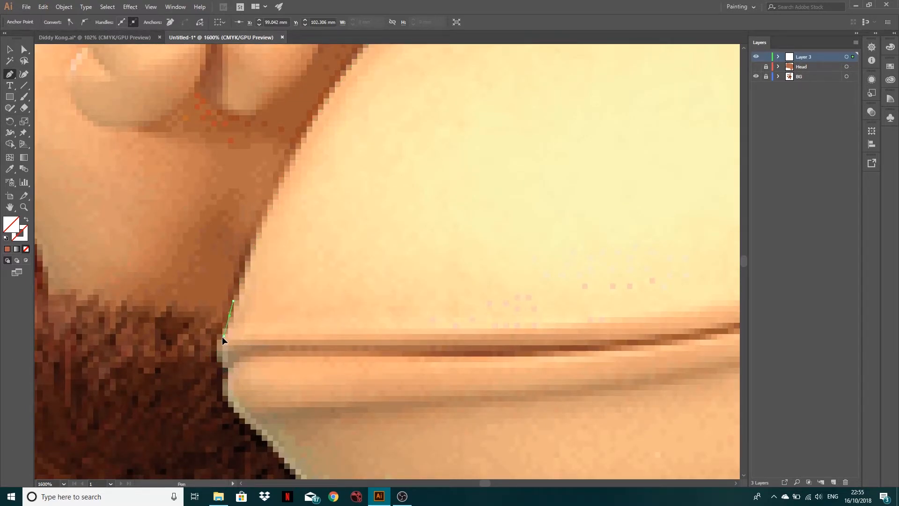
pyautogui.click(217, 362)
pyautogui.click(224, 366)
pyautogui.click(228, 373)
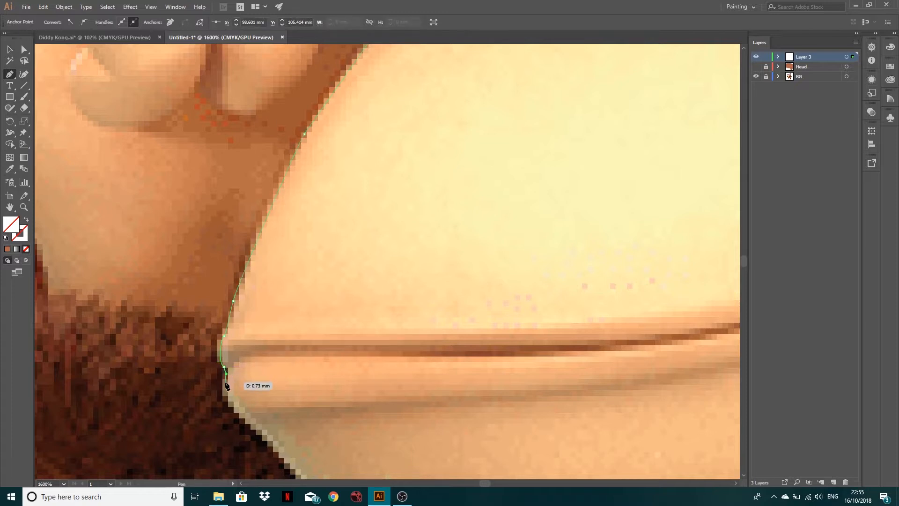
pyautogui.press('Escape')
pyautogui.click(230, 370)
pyautogui.click(222, 395)
pyautogui.click(230, 404)
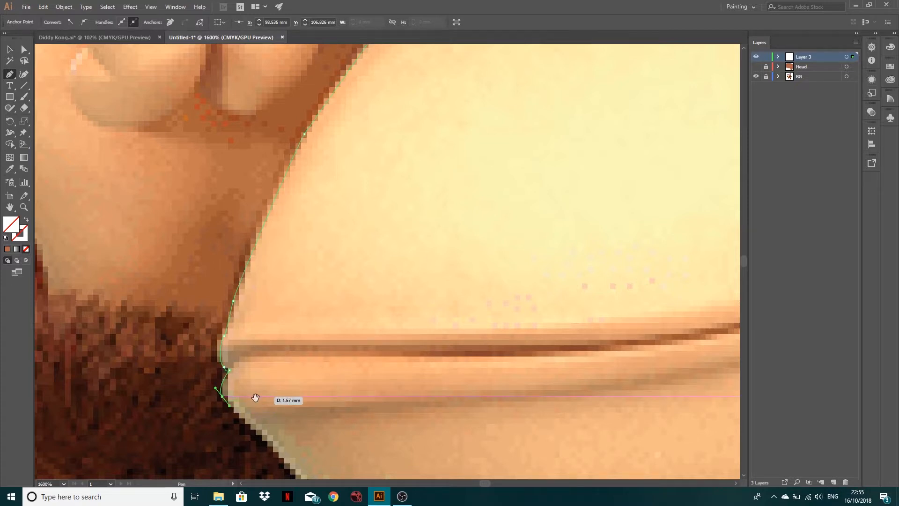
# Trace the muzzle outline along the chin and up the cheek below the ear, closing it at the starting point
pyautogui.moveTo(257, 397); pyautogui.dragTo(210, 211)
pyautogui.scroll(-4, 210, 212)
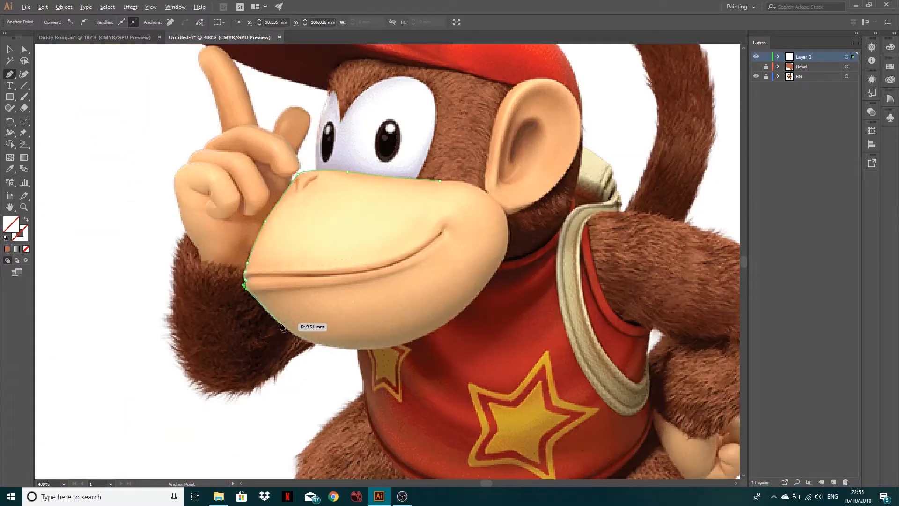
pyautogui.click(328, 347)
pyautogui.click(368, 347)
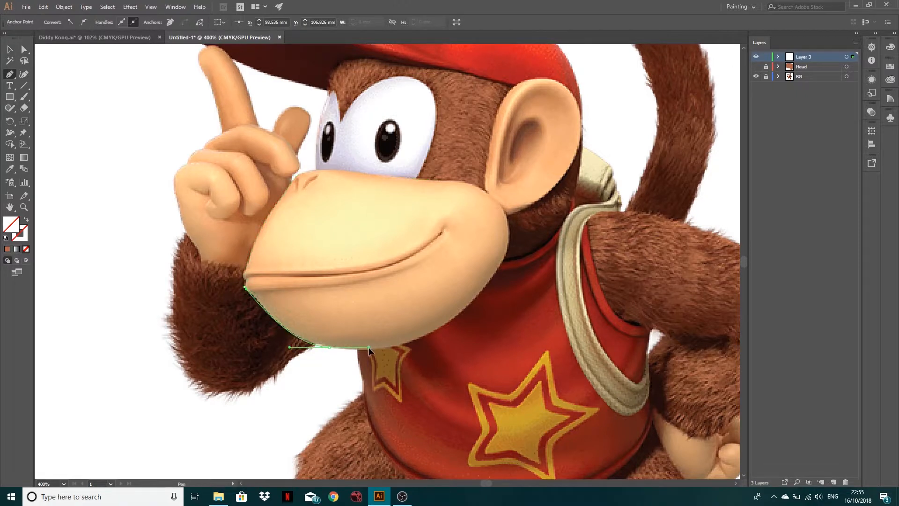
pyautogui.moveTo(474, 299); pyautogui.dragTo(532, 241)
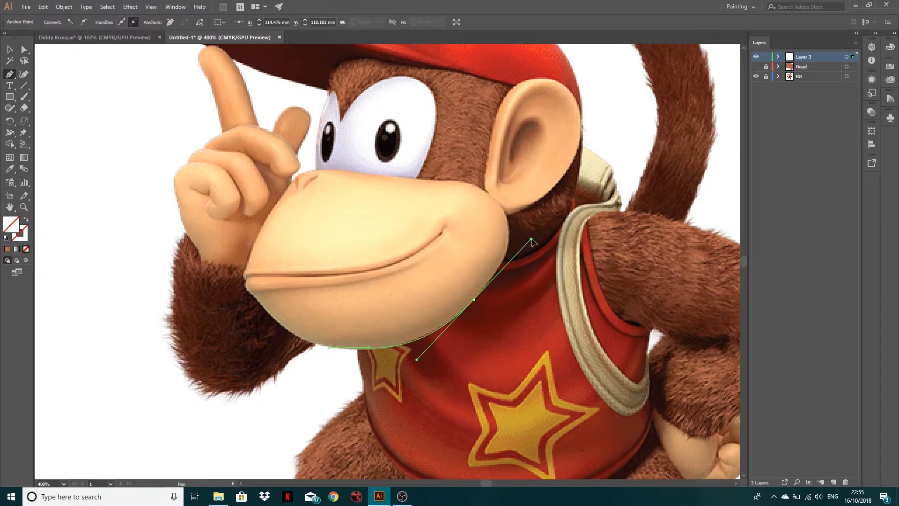
pyautogui.click(501, 207)
pyautogui.click(440, 180)
pyautogui.moveTo(425, 180); pyautogui.dragTo(391, 182)
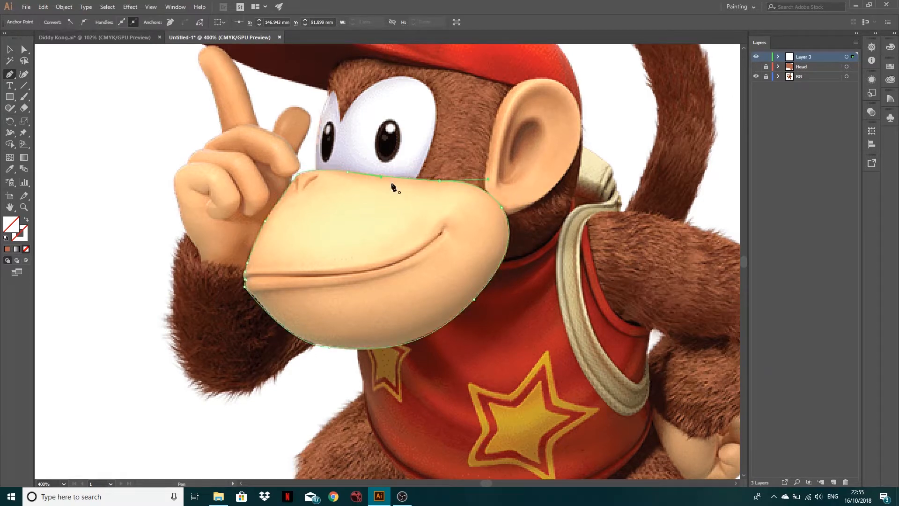
# Fill the muzzle with light peach sampled from the reference, show the Head layer and rename the muzzle's layer to Mouth
pyautogui.press('i')
pyautogui.click(419, 186)
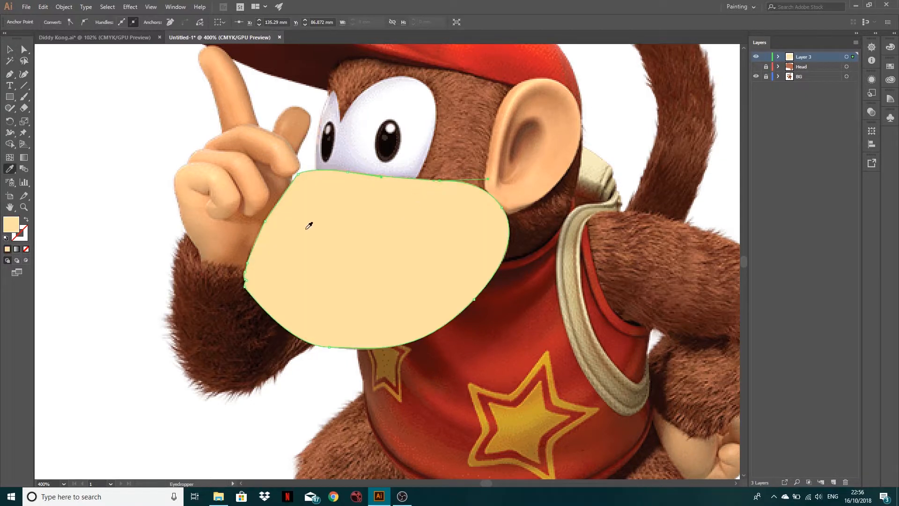
pyautogui.click(756, 67)
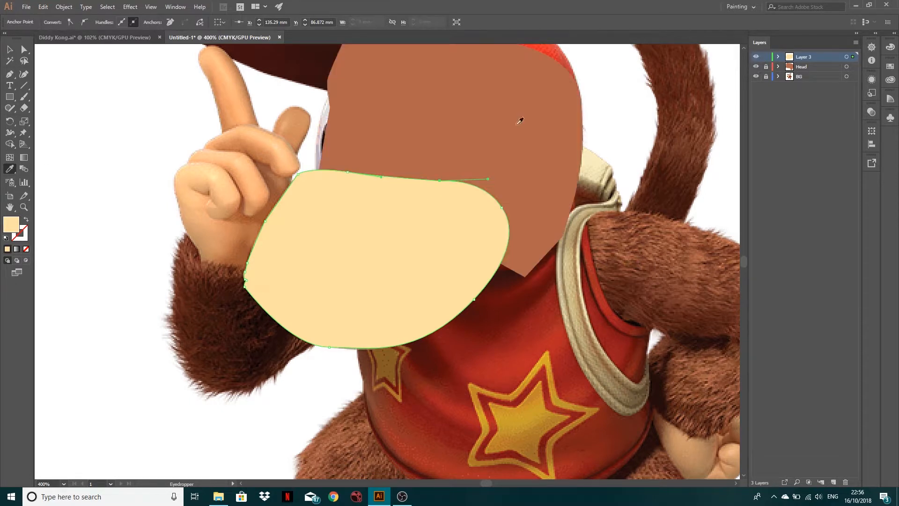
pyautogui.doubleClick(808, 57)
pyautogui.write('Mouth')
pyautogui.press('Return')
# Compare the muzzle shape with the reference by toggling the Mouth layer's visibility
pyautogui.click(756, 56)
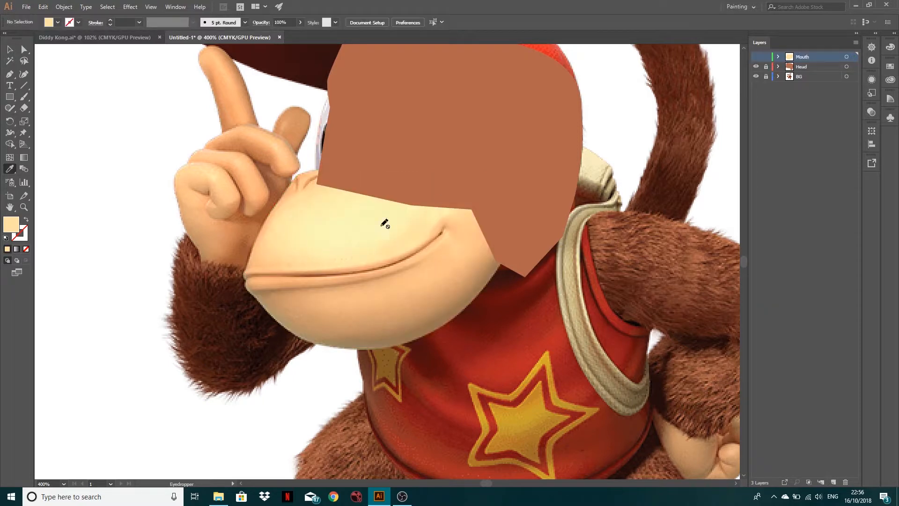
pyautogui.click(758, 56)
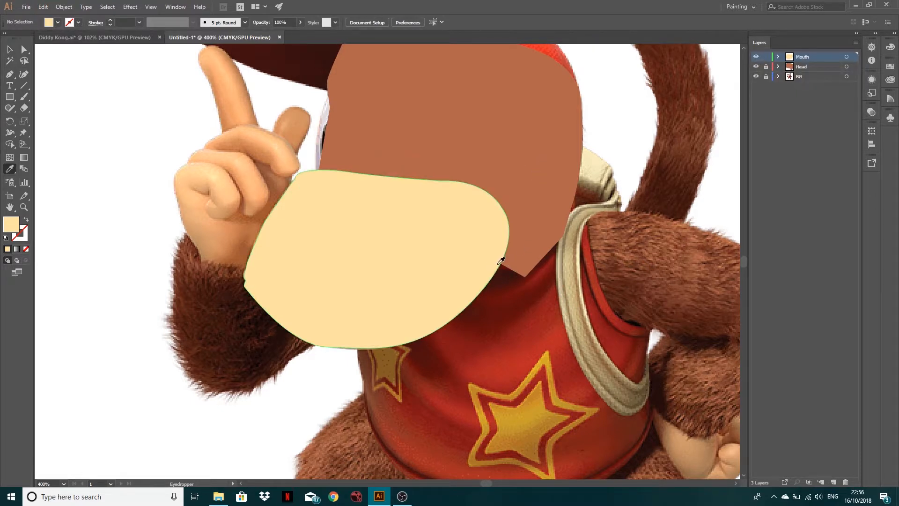
pyautogui.scroll(4, 488, 105)
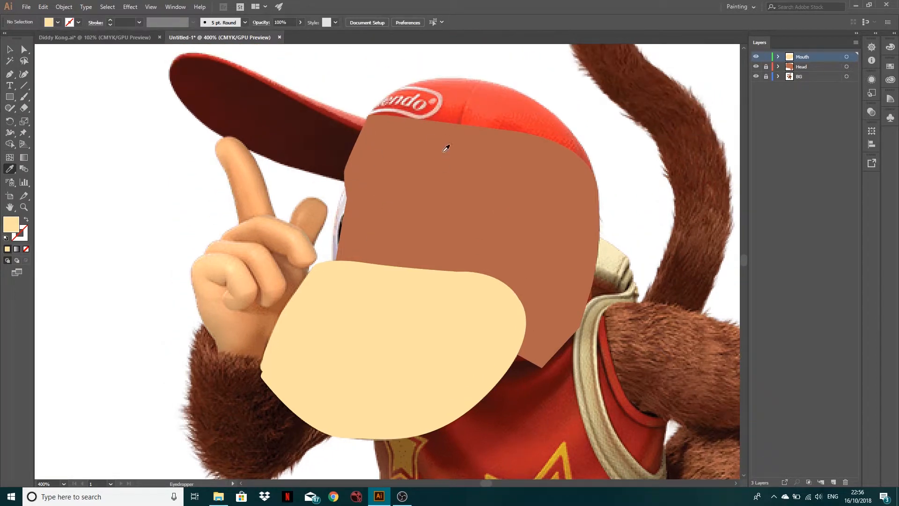
pyautogui.scroll(-1, 446, 148)
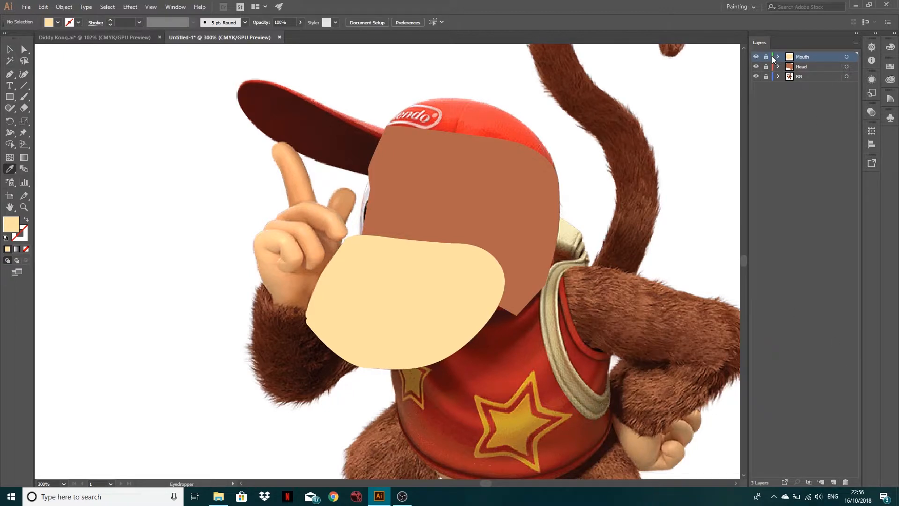
pyautogui.click(756, 56)
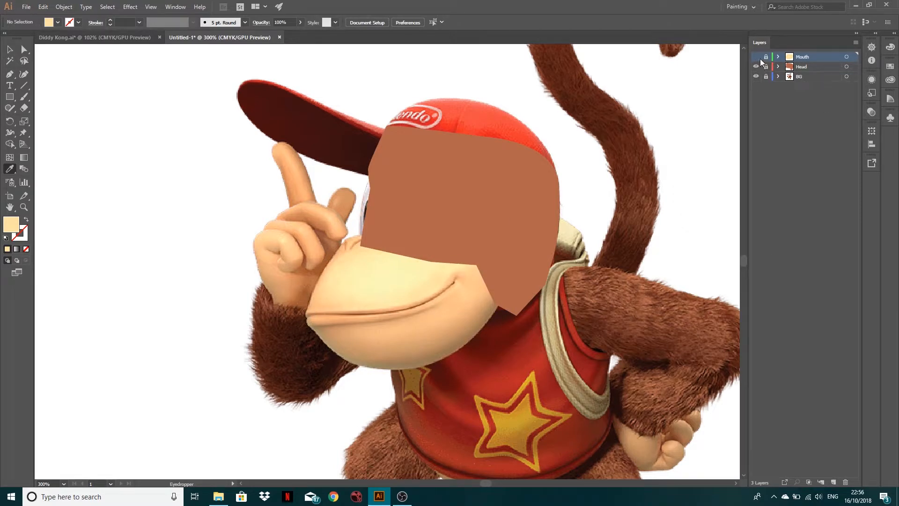
pyautogui.click(755, 57)
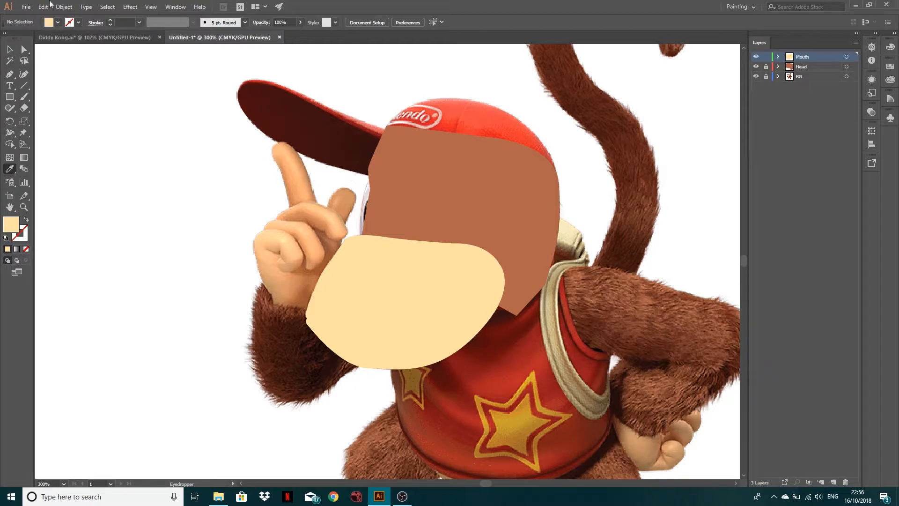
# Remove the fill from the muzzle shape on the Mouth layer and deselect it
pyautogui.click(9, 50)
pyautogui.click(369, 292)
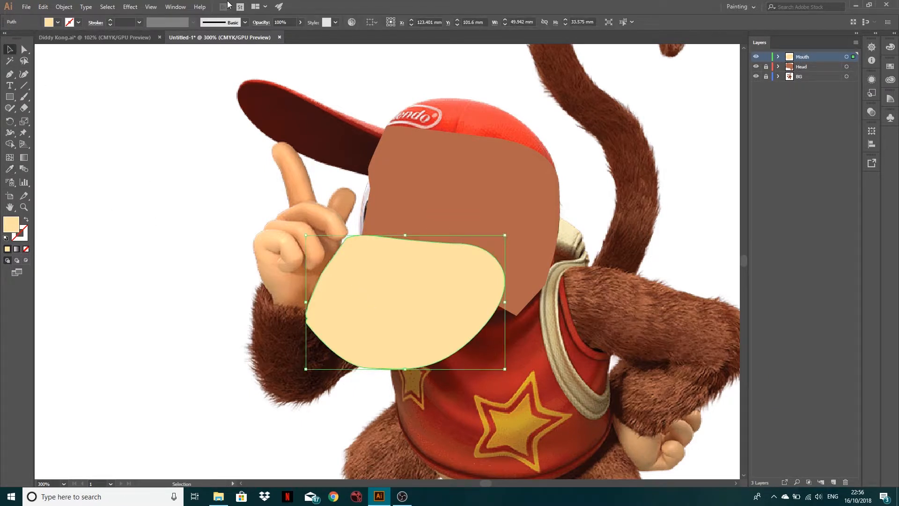
pyautogui.click(26, 250)
pyautogui.click(178, 310)
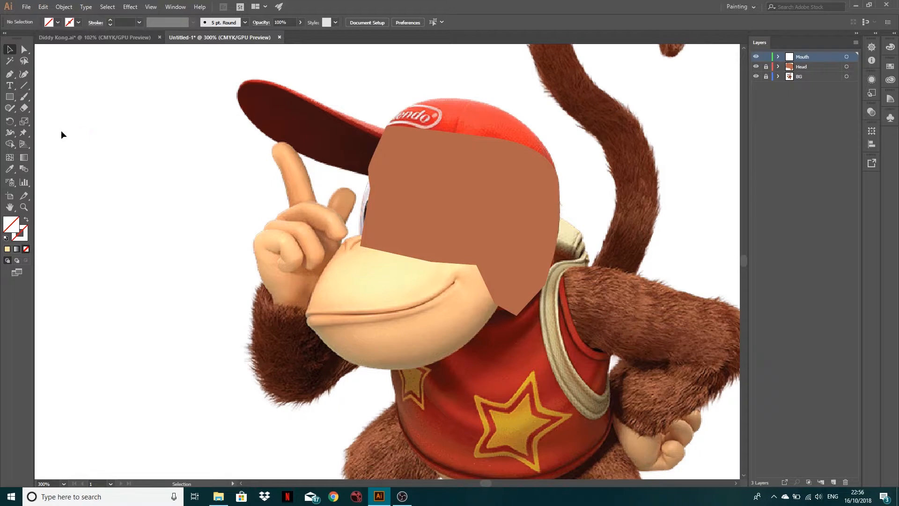
# Trace the smile line with the Pen tool as an open curve from the mouth corner to the front notch of the lips
pyautogui.click(11, 75)
pyautogui.scroll(2, 318, 309)
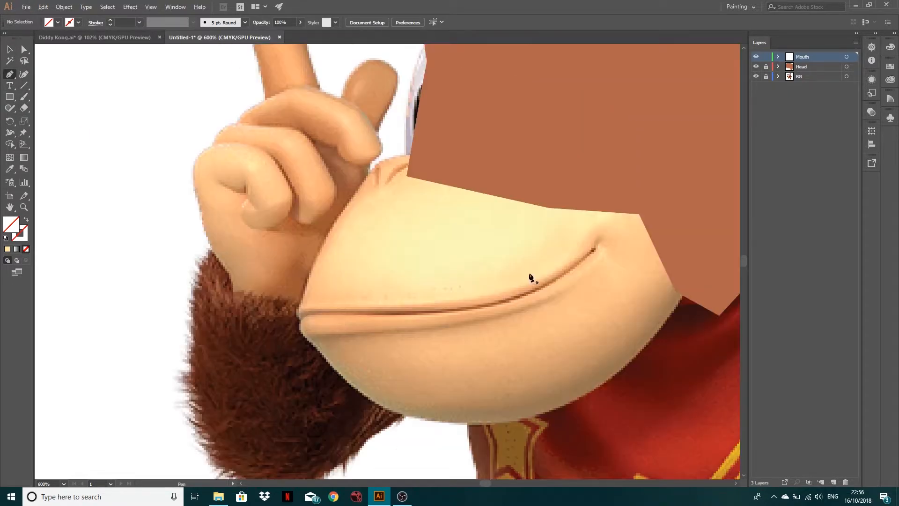
pyautogui.click(593, 250)
pyautogui.moveTo(470, 305); pyautogui.dragTo(446, 307)
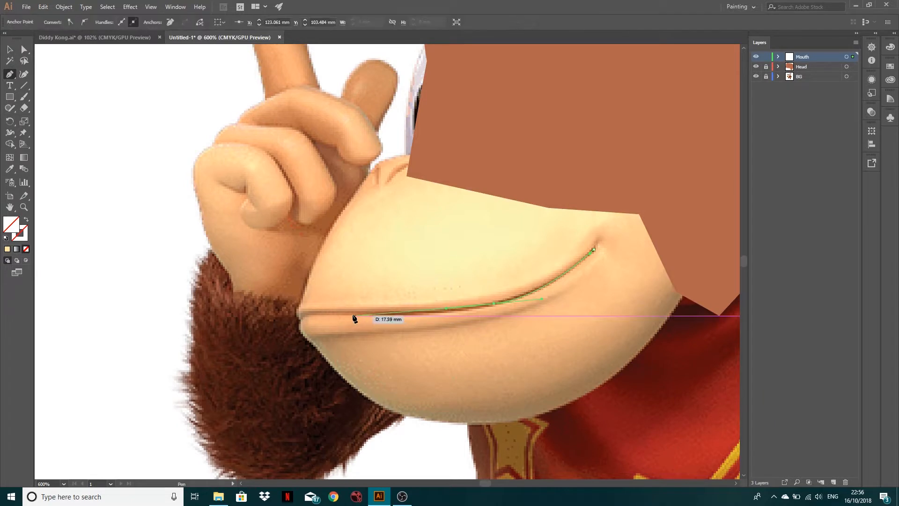
pyautogui.moveTo(303, 318); pyautogui.dragTo(294, 325)
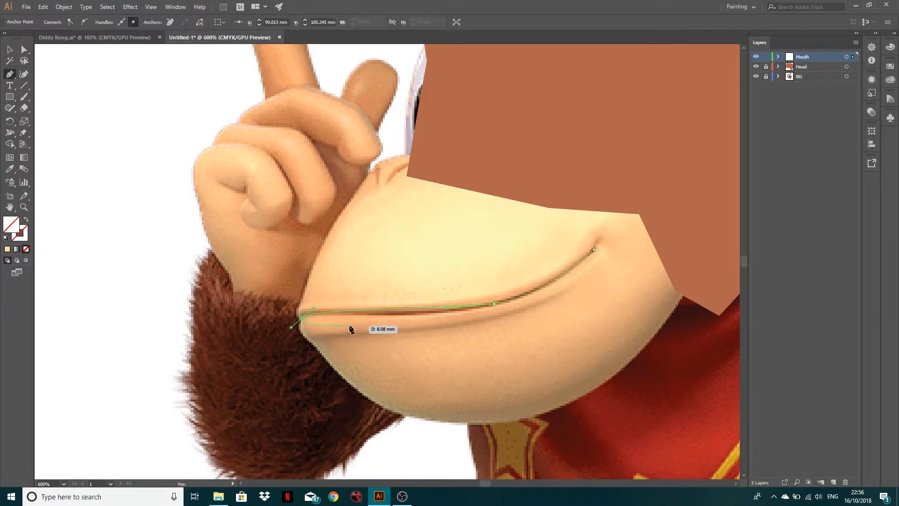
# Refine the smile line's middle anchor and curve handles with Direct Selection so it follows the crease between the lips
pyautogui.click(9, 50)
pyautogui.click(24, 49)
pyautogui.moveTo(492, 305); pyautogui.dragTo(465, 310)
pyautogui.moveTo(313, 308); pyautogui.dragTo(313, 309)
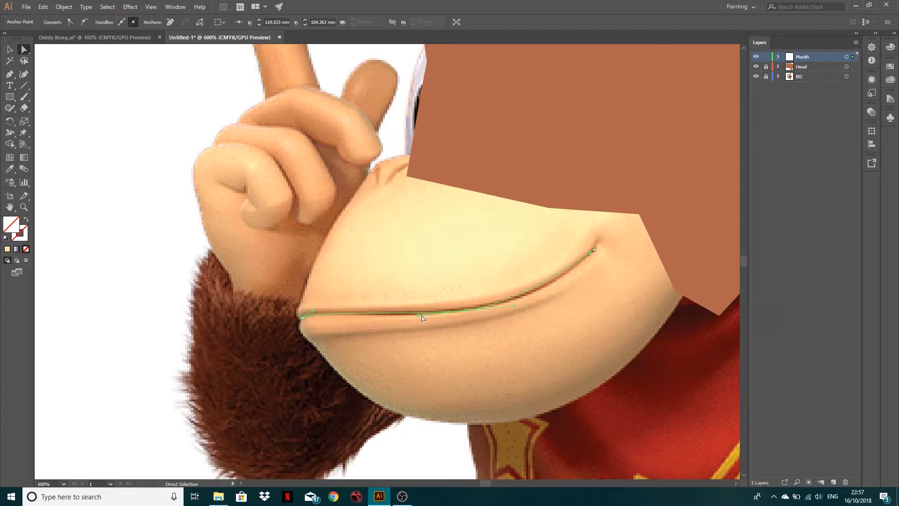
pyautogui.click(418, 316)
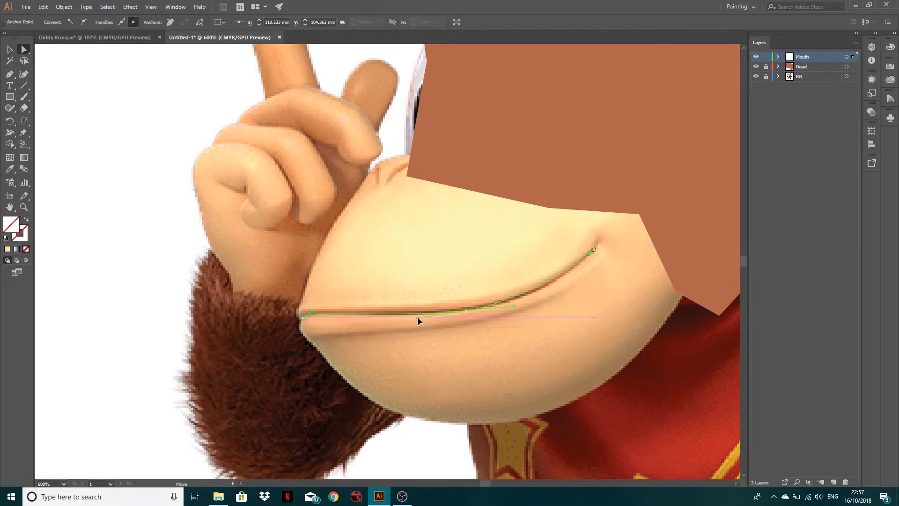
pyautogui.moveTo(514, 306); pyautogui.dragTo(535, 303)
# Give the smile line a dark yellowish-brown stroke colour using the Color Picker
pyautogui.click(25, 230)
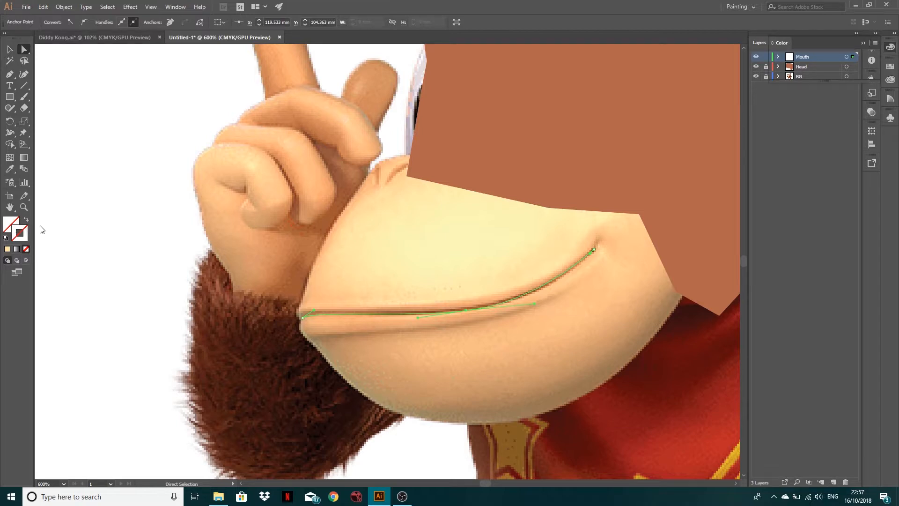
pyautogui.doubleClick(20, 233)
pyautogui.click(147, 143)
pyautogui.click(123, 118)
pyautogui.moveTo(123, 118); pyautogui.dragTo(135, 57)
pyautogui.moveTo(78, 88); pyautogui.dragTo(64, 89)
pyautogui.click(233, 40)
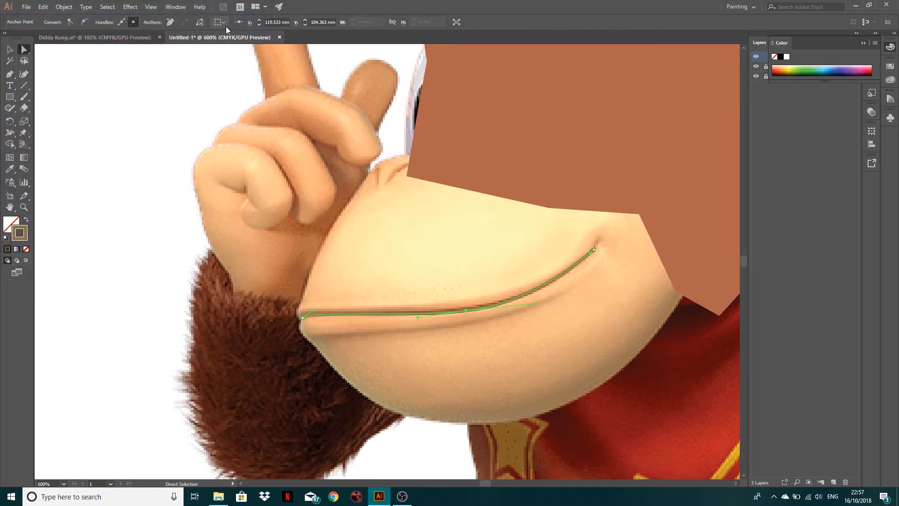
# Fill the muzzle shape with pale cream sampled from the reference muzzle using the Eyedropper
pyautogui.click(359, 198)
pyautogui.press('i')
pyautogui.click(445, 250)
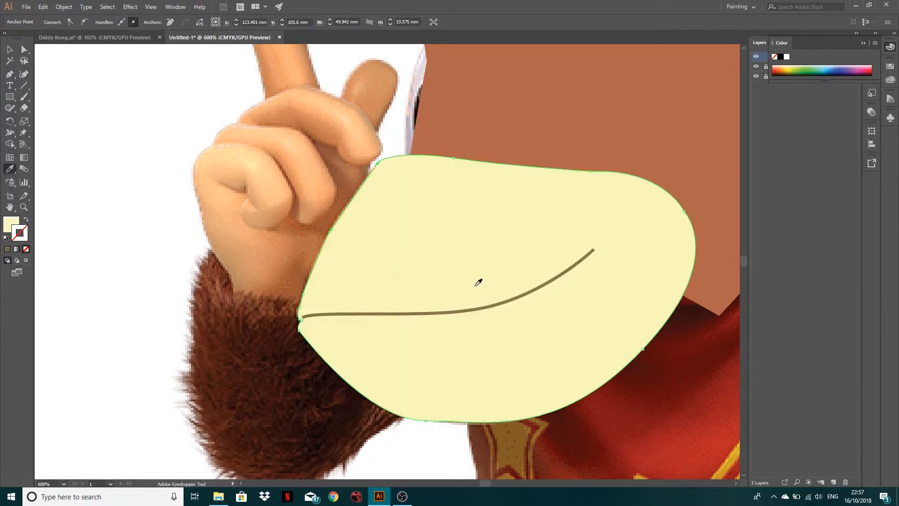
# Move the smile line's front end to meet the lip notch on the muzzle's edge, and deselect it
pyautogui.press('v')
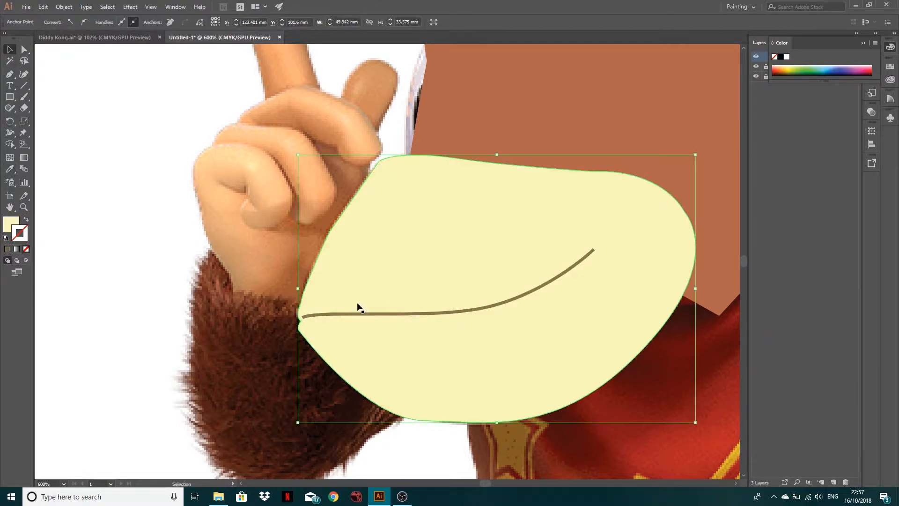
pyautogui.click(351, 314)
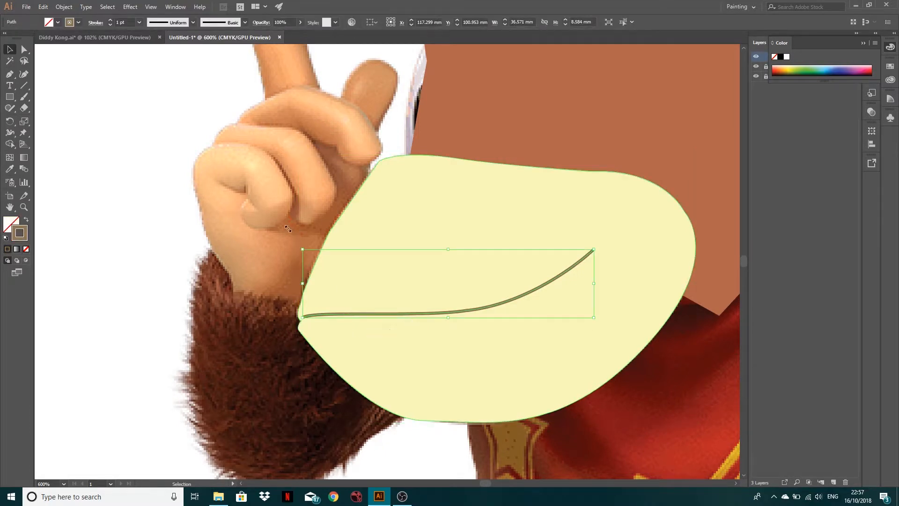
pyautogui.click(24, 49)
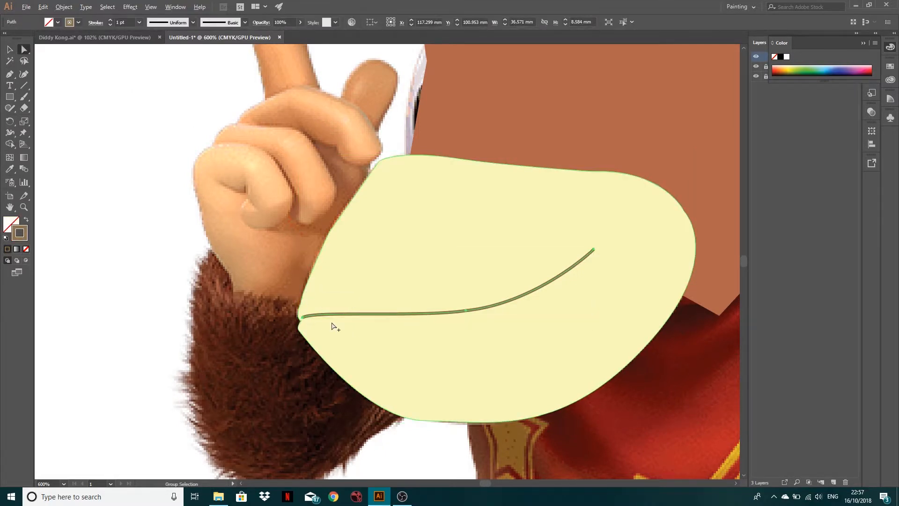
pyautogui.scroll(2, 327, 322)
pyautogui.moveTo(279, 314); pyautogui.dragTo(275, 319)
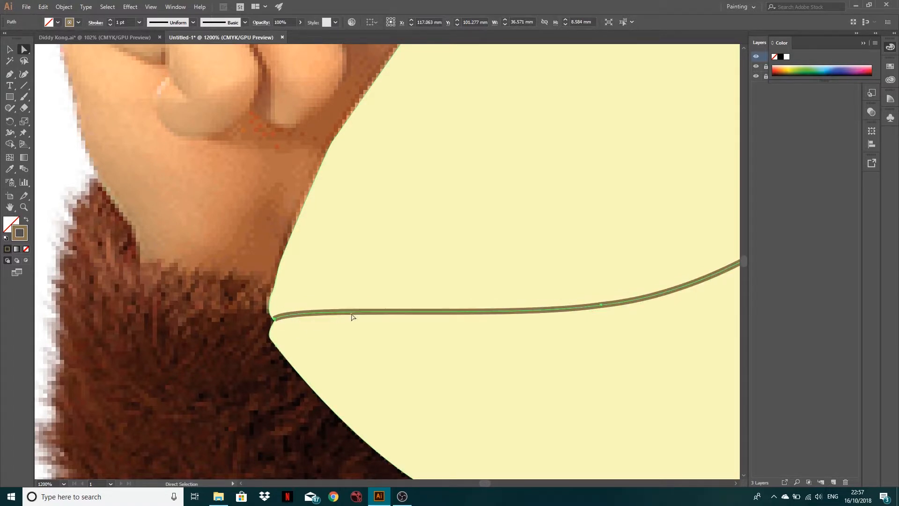
pyautogui.scroll(-2, 353, 315)
pyautogui.scroll(-2, 281, 255)
pyautogui.click(167, 246)
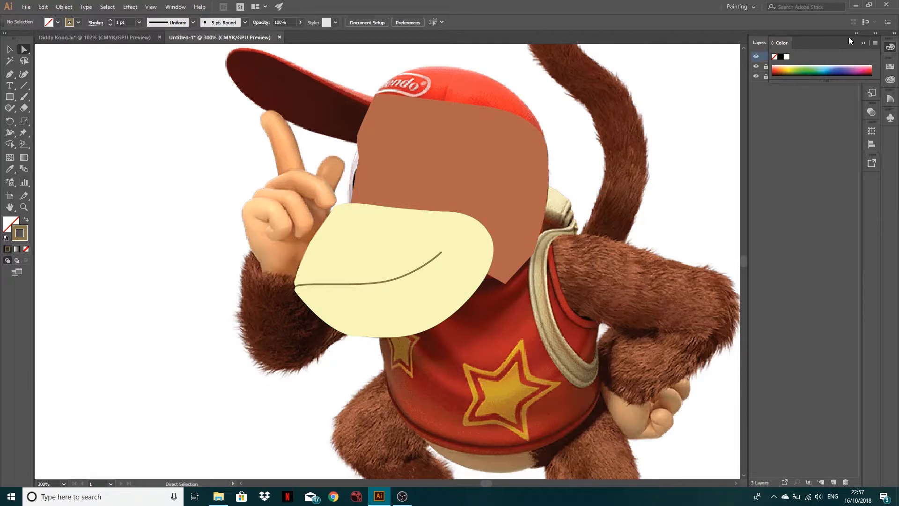
# Add a new layer above Mouth and hide the Head layer to expose the reference eyes
pyautogui.click(862, 42)
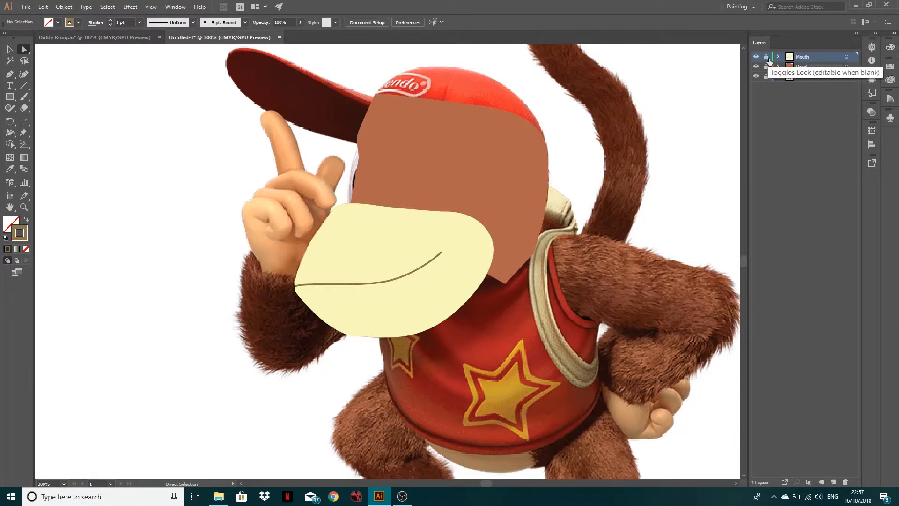
pyautogui.click(833, 482)
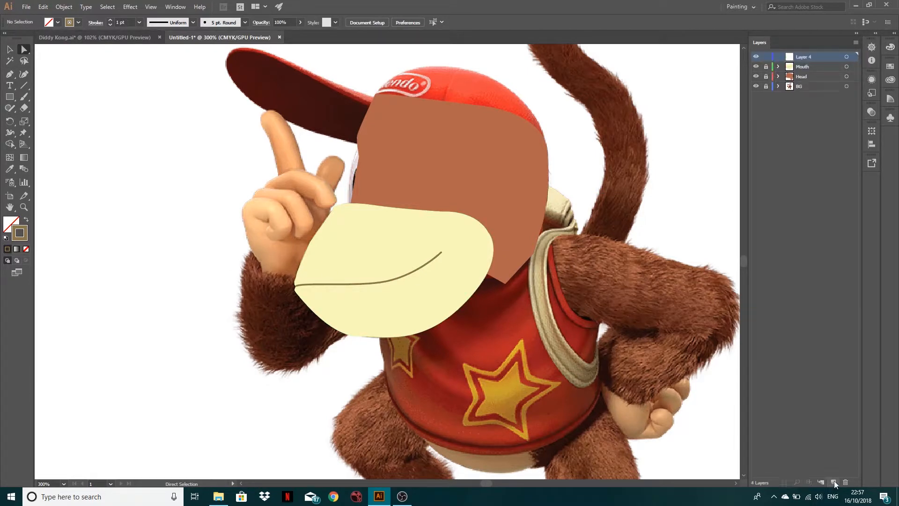
pyautogui.click(755, 67)
pyautogui.click(755, 66)
pyautogui.click(756, 76)
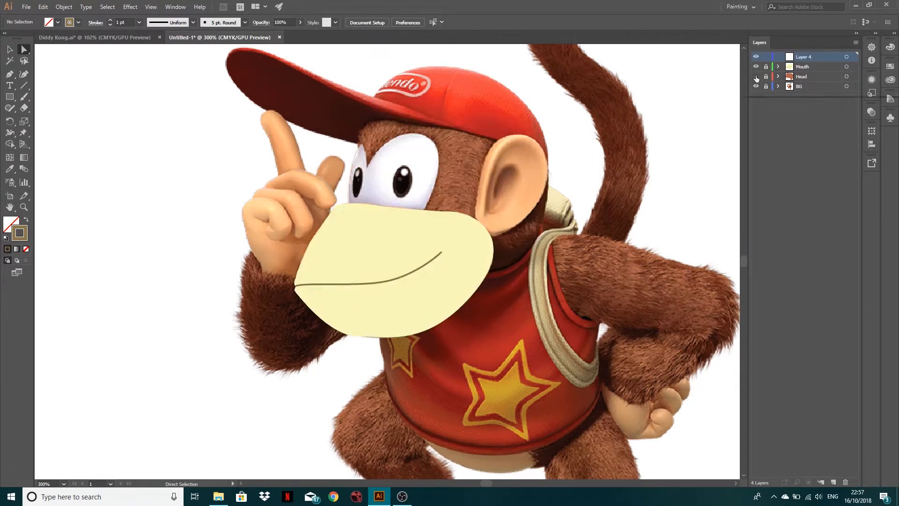
# Trace both eyes as one closed outline with the Pen tool, extending its lower edge over the muzzle
pyautogui.click(10, 74)
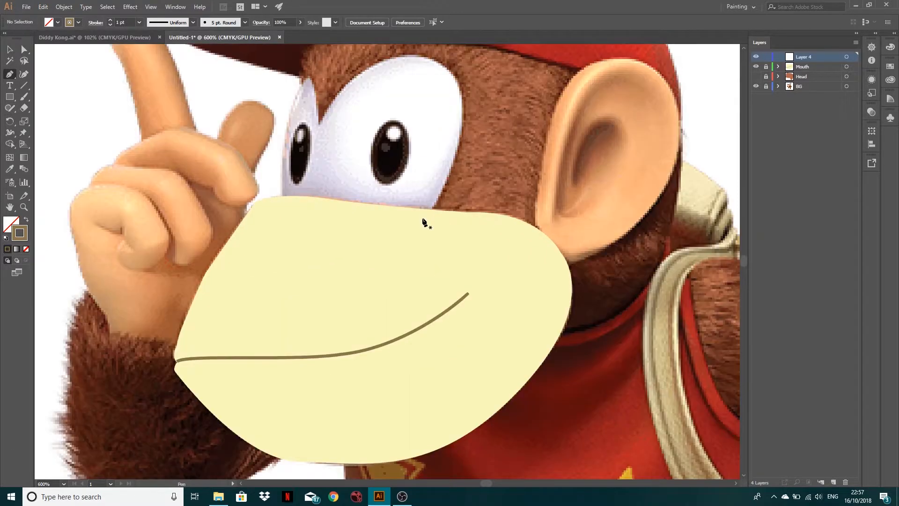
pyautogui.moveTo(462, 115); pyautogui.dragTo(462, 70)
pyautogui.moveTo(414, 55); pyautogui.dragTo(375, 69)
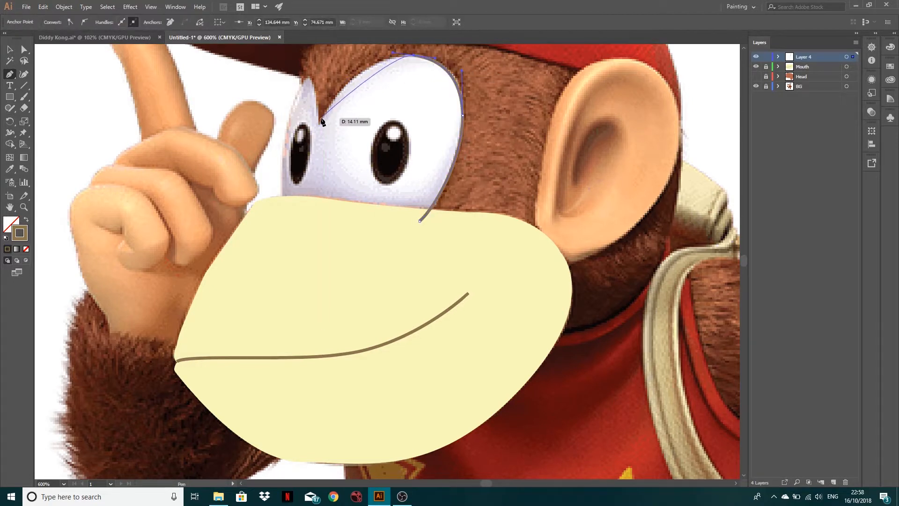
pyautogui.moveTo(320, 124); pyautogui.dragTo(316, 83)
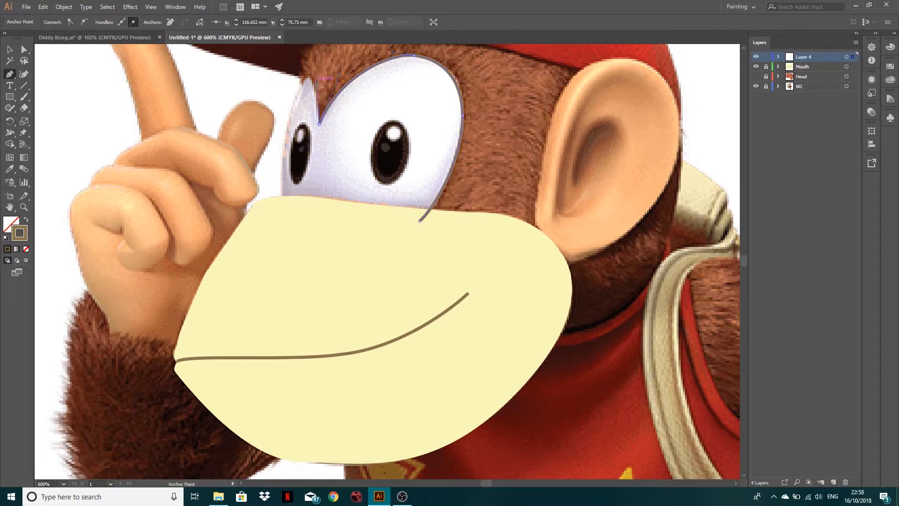
pyautogui.click(301, 84)
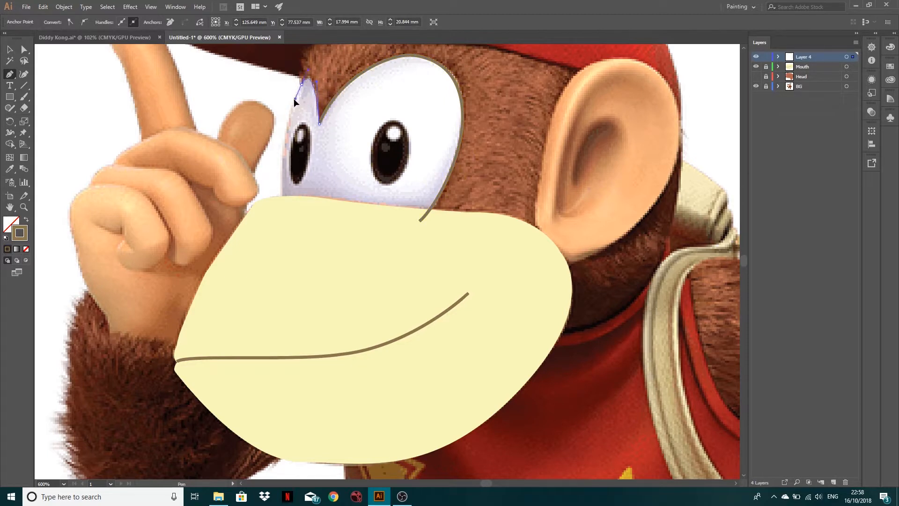
pyautogui.click(291, 101)
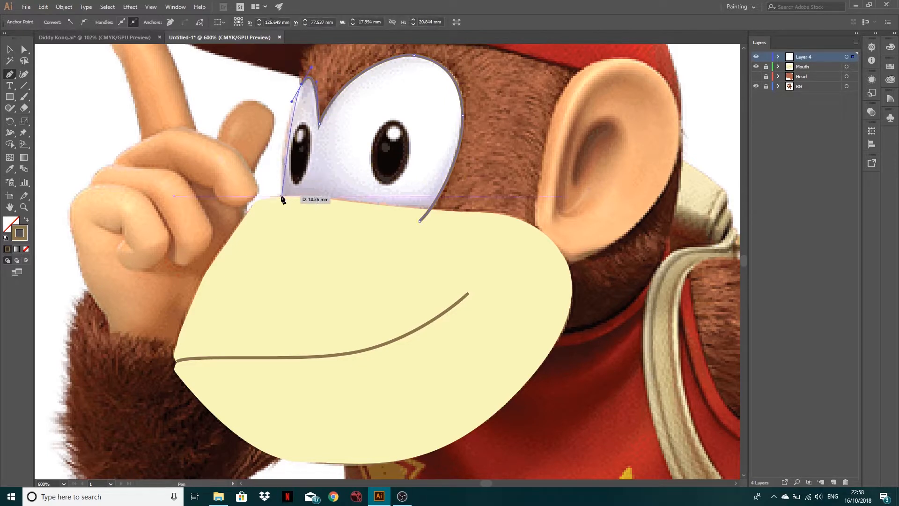
pyautogui.moveTo(283, 218); pyautogui.dragTo(291, 267)
pyautogui.click(421, 220)
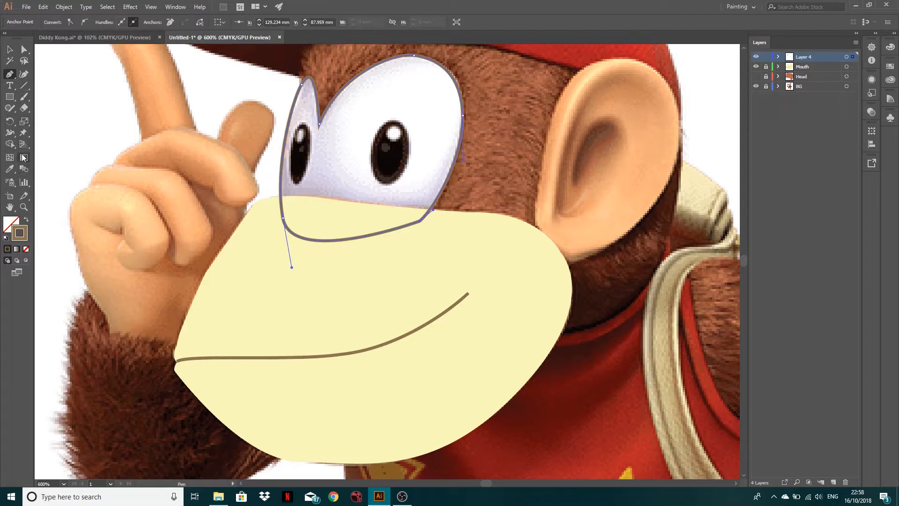
# Fill the eye shape with white sampled from the reference using the Eyedropper, and show the Head layer again
pyautogui.click(11, 170)
pyautogui.click(367, 124)
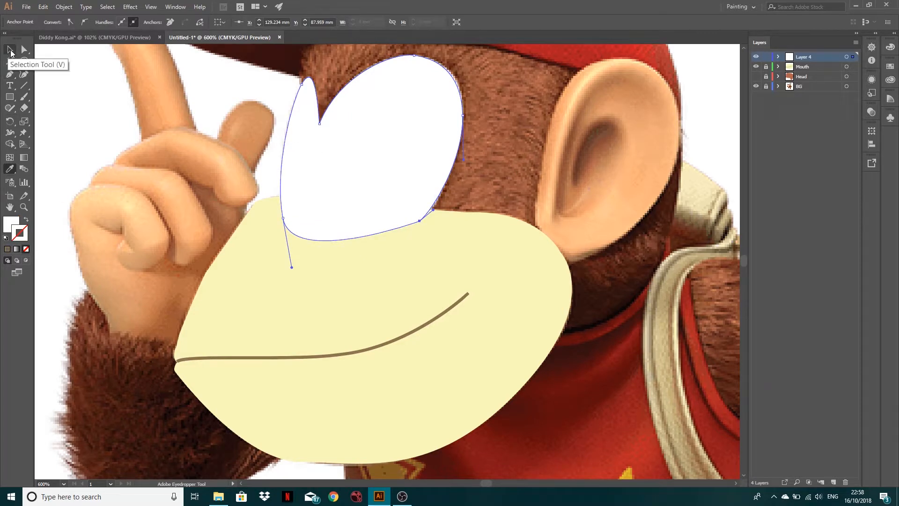
pyautogui.click(10, 50)
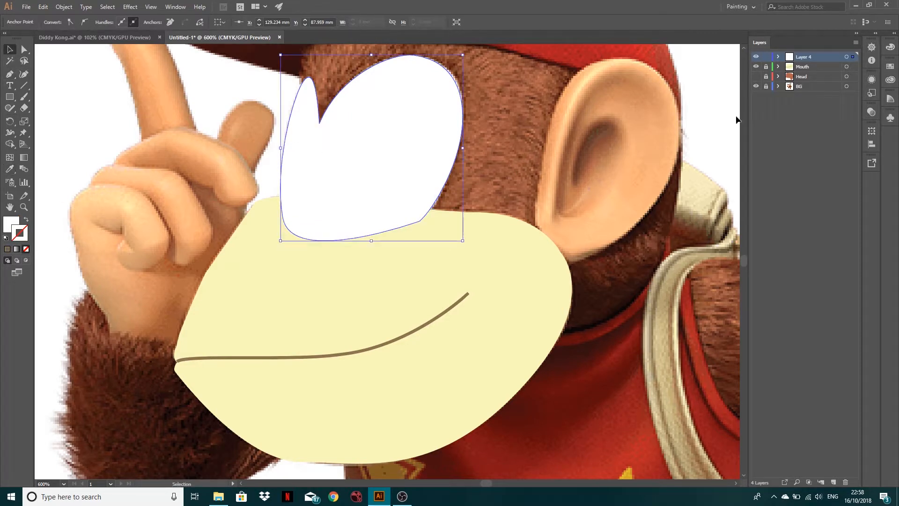
pyautogui.click(755, 76)
pyautogui.scroll(-1, 479, 201)
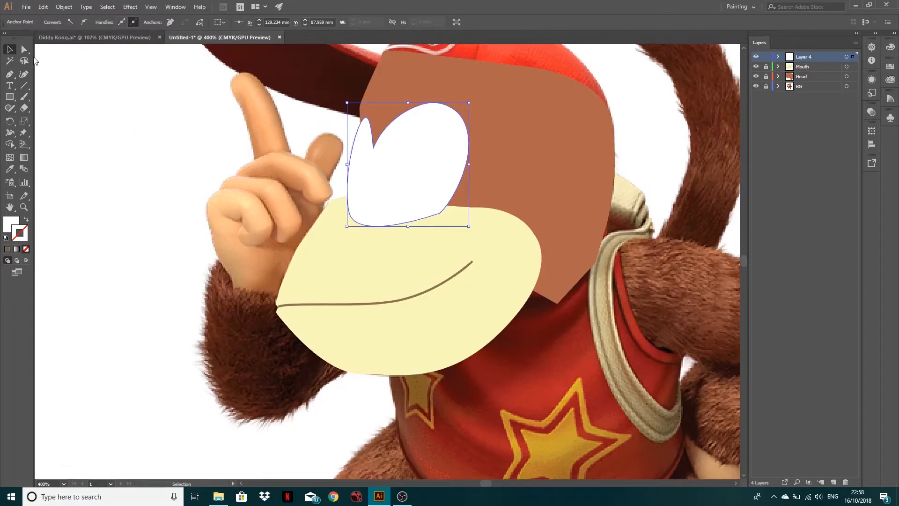
# Lock the eye layer, rename it Eyes and place it directly beneath the Mouth layer
pyautogui.click(766, 58)
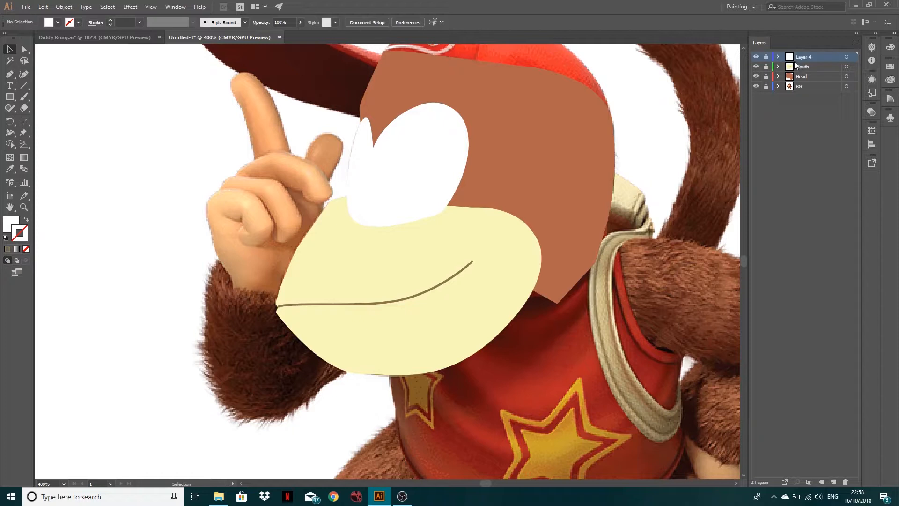
pyautogui.write('Eyes')
pyautogui.moveTo(810, 57); pyautogui.dragTo(808, 69)
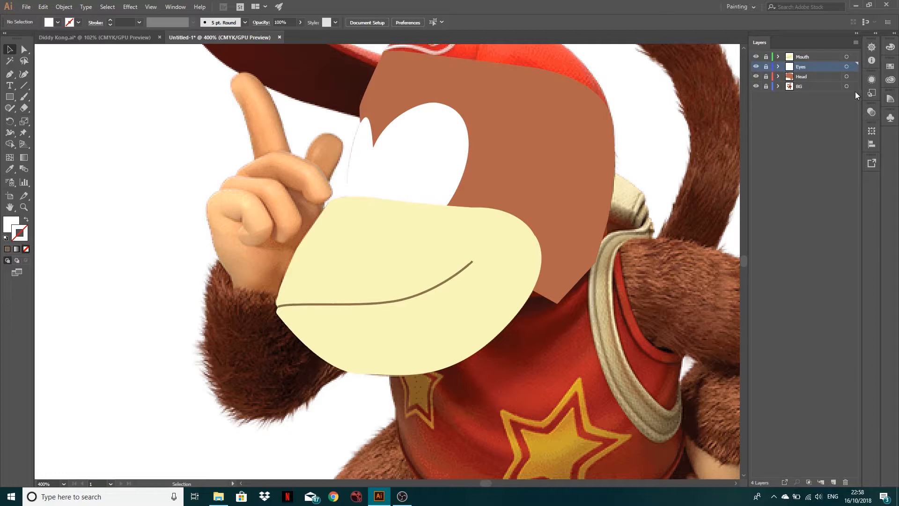
pyautogui.click(756, 87)
pyautogui.click(755, 87)
pyautogui.scroll(-1, 507, 181)
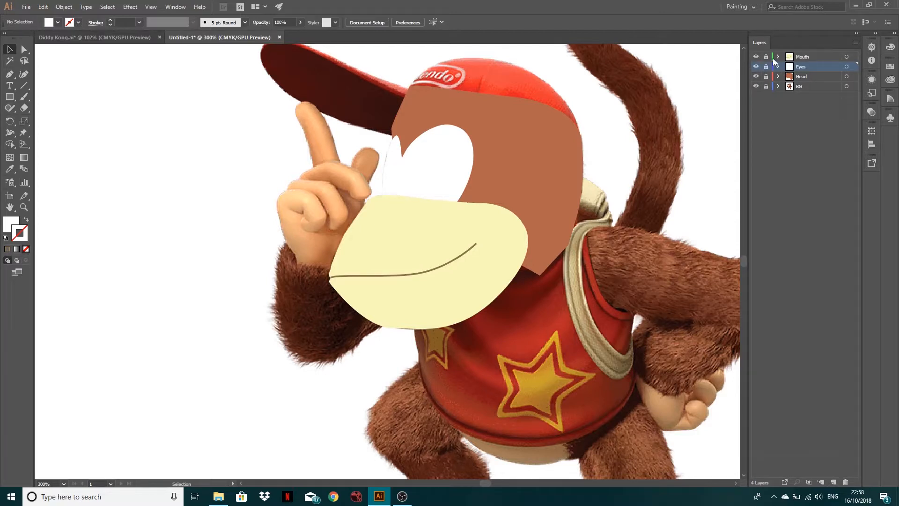
# Hide the Head layer and add a new layer between Mouth and Eyes for the cap
pyautogui.click(756, 76)
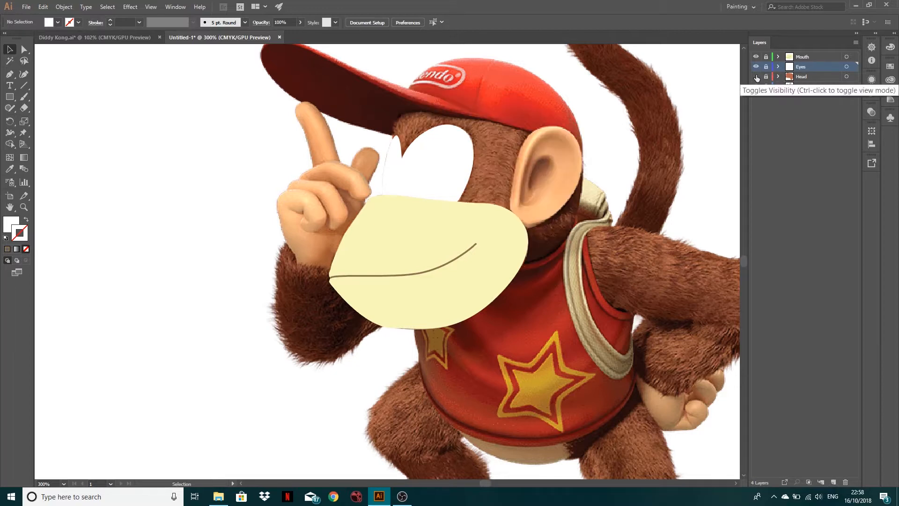
pyautogui.click(833, 482)
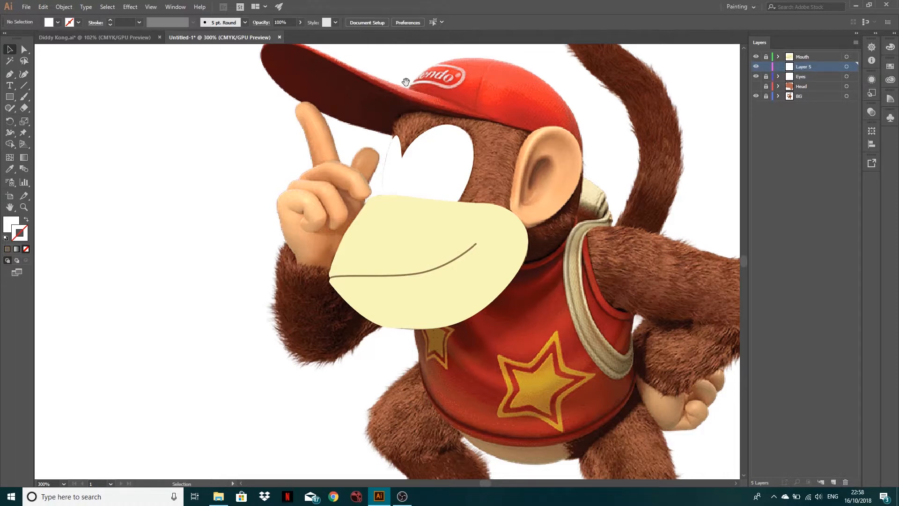
pyautogui.moveTo(406, 82); pyautogui.dragTo(404, 124)
# Trace the cap's lower red edge with the Pen tool, from behind the ear along the brim to its front tip
pyautogui.press('p')
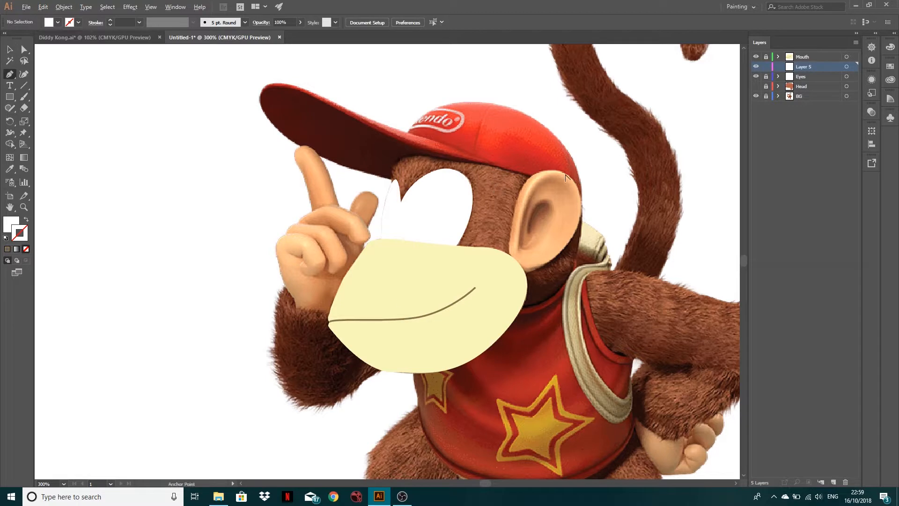
pyautogui.scroll(1, 565, 177)
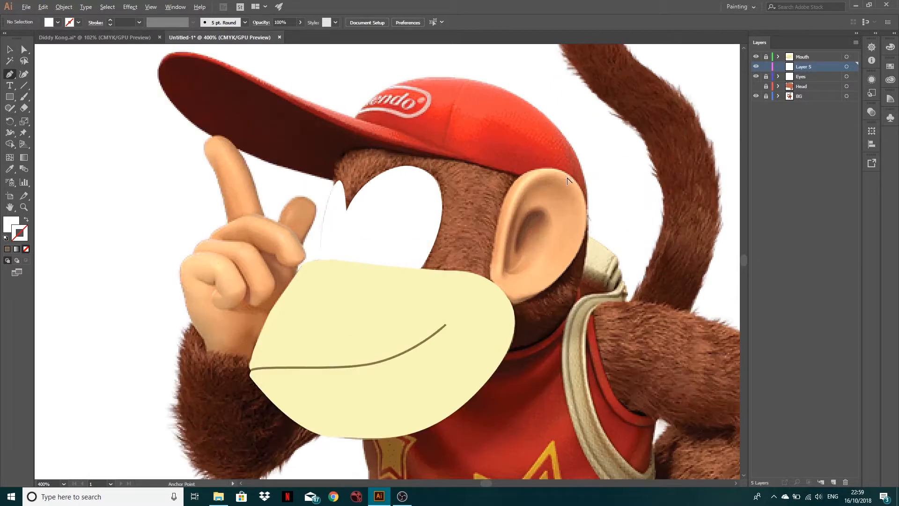
pyautogui.click(587, 200)
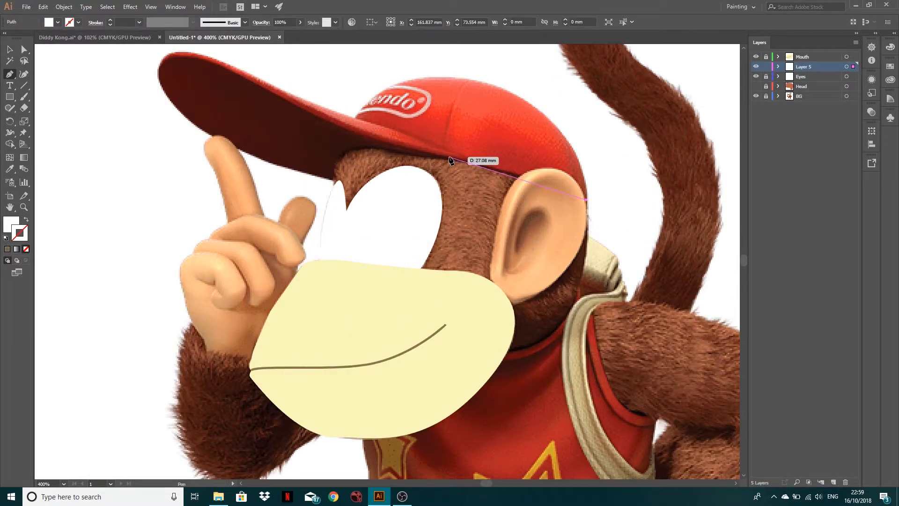
pyautogui.moveTo(432, 155); pyautogui.dragTo(425, 155)
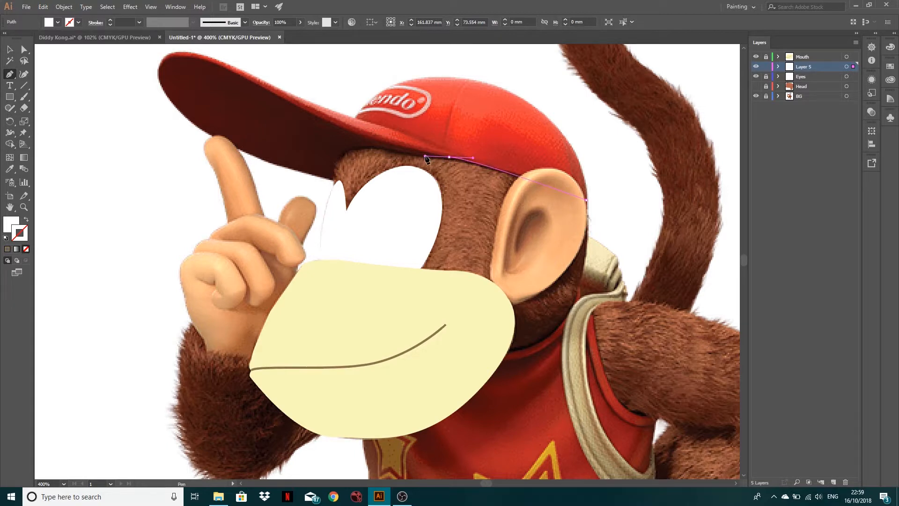
pyautogui.moveTo(302, 110); pyautogui.dragTo(253, 80)
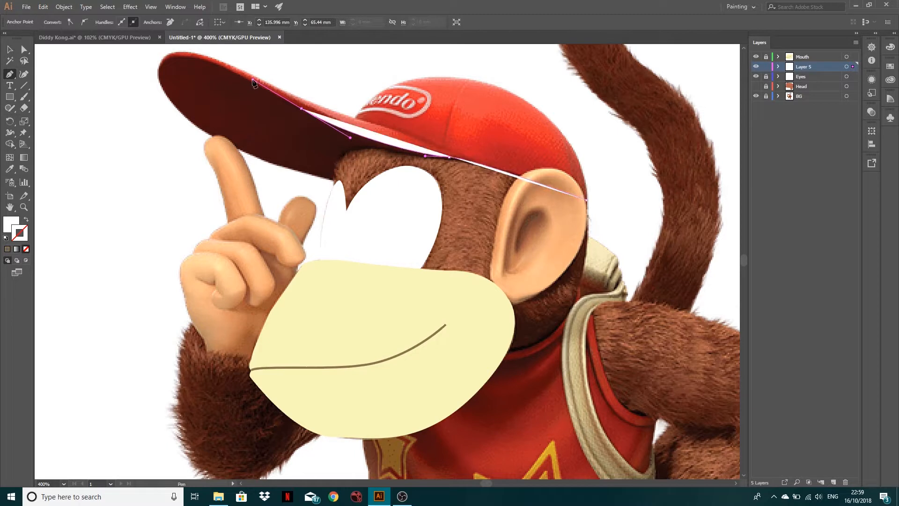
pyautogui.click(208, 61)
pyautogui.click(155, 72)
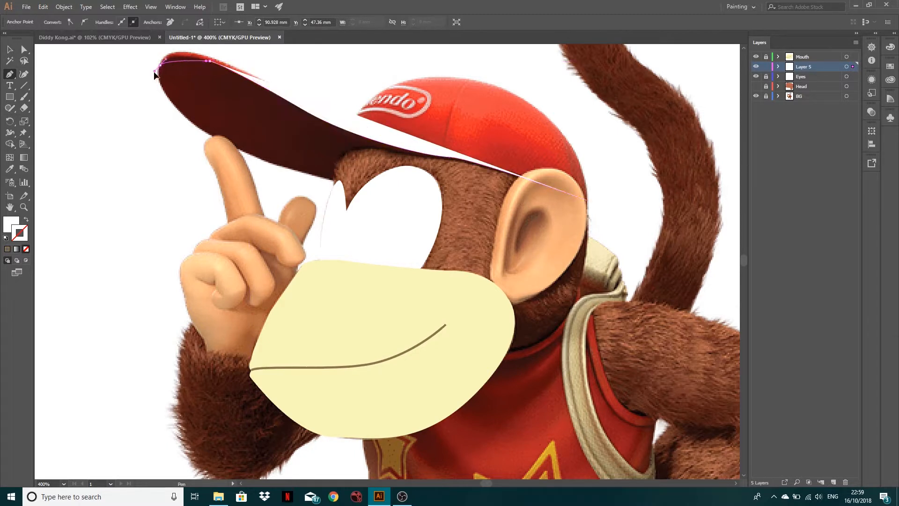
pyautogui.moveTo(145, 79); pyautogui.dragTo(342, 132)
# Curve the cap path around the brim's tip and set its fill to none so the reference shows through
pyautogui.scroll(2, 305, 185)
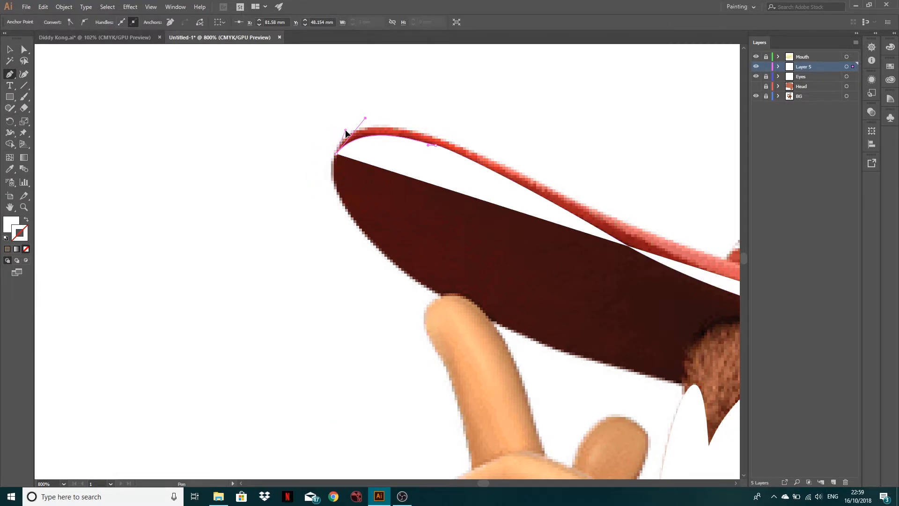
pyautogui.moveTo(400, 129); pyautogui.dragTo(436, 136)
pyautogui.moveTo(527, 170); pyautogui.dragTo(31, 247)
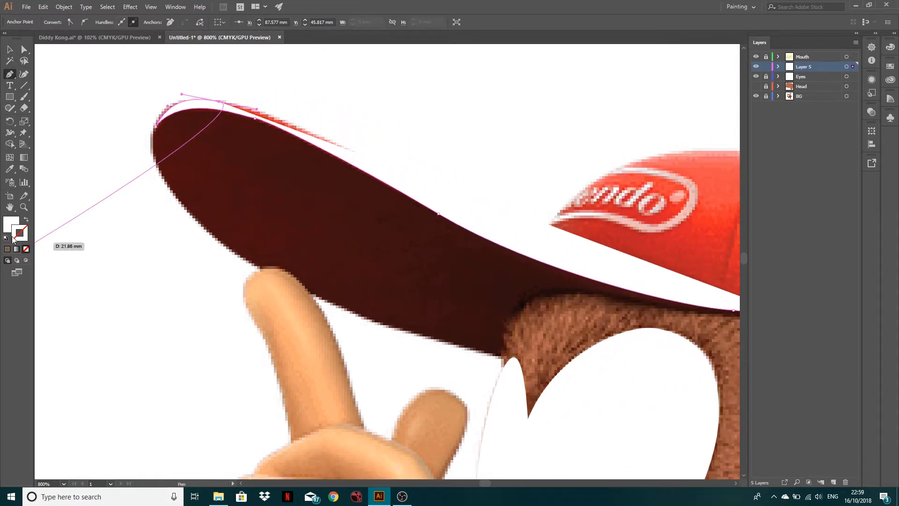
pyautogui.click(10, 229)
pyautogui.click(26, 249)
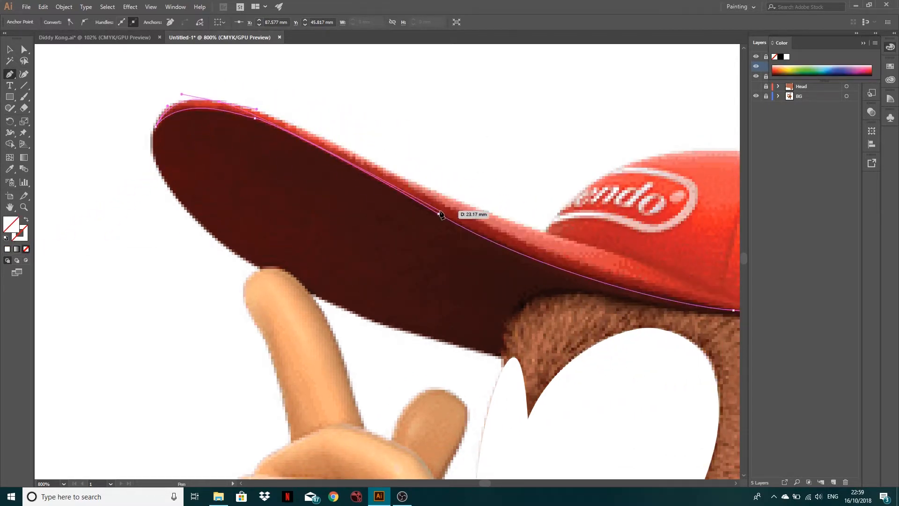
# Continue the cap path along the brim's upper edge and over the crown, closing it behind the ear
pyautogui.moveTo(441, 195); pyautogui.dragTo(481, 215)
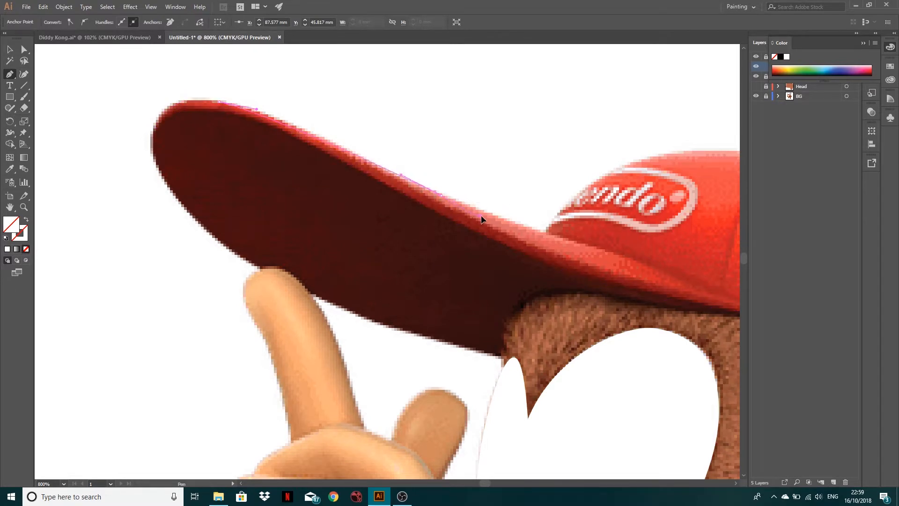
pyautogui.click(548, 232)
pyautogui.moveTo(687, 156); pyautogui.dragTo(664, 184)
pyautogui.moveTo(624, 208); pyautogui.dragTo(457, 164)
pyautogui.moveTo(587, 223); pyautogui.dragTo(613, 254)
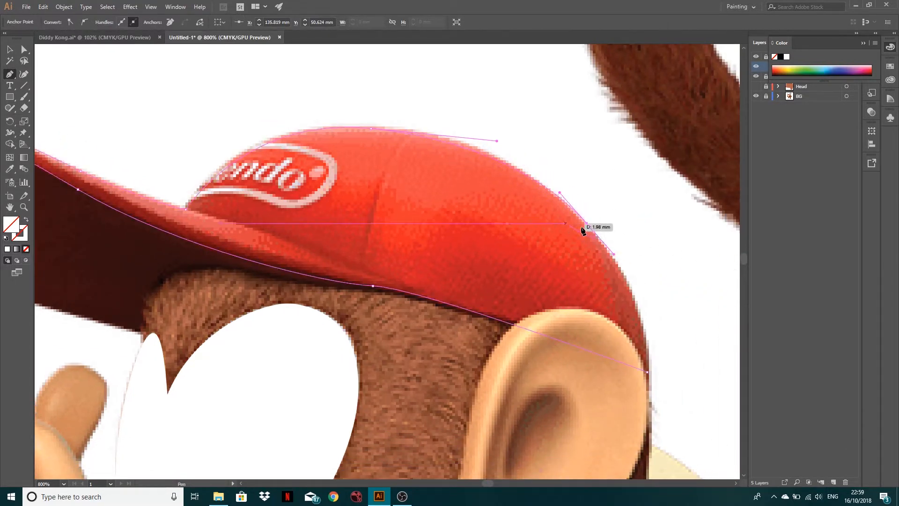
pyautogui.moveTo(635, 300); pyautogui.dragTo(593, 242)
pyautogui.moveTo(605, 312); pyautogui.dragTo(606, 372)
# Refine the crown's top and rear anchors and curve handles with Direct Selection to match the reference cap
pyautogui.click(24, 48)
pyautogui.moveTo(328, 70); pyautogui.dragTo(340, 69)
pyautogui.moveTo(215, 57); pyautogui.dragTo(190, 54)
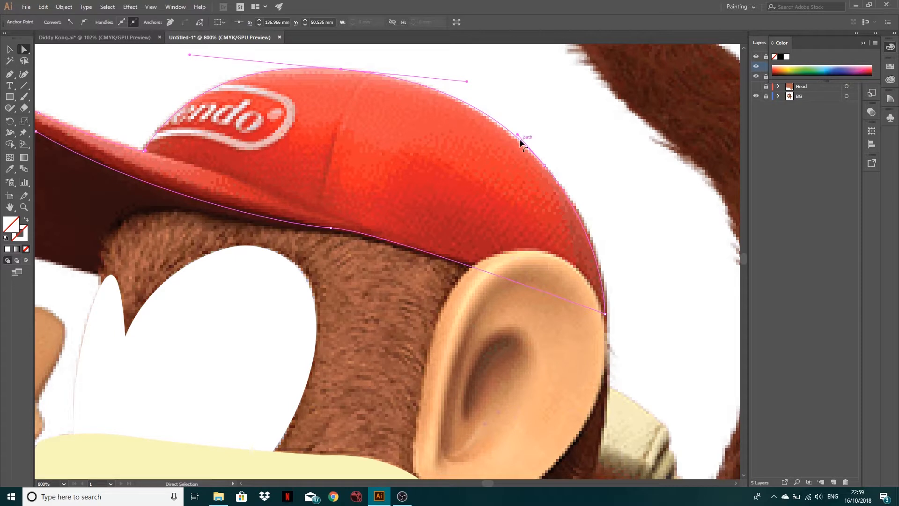
pyautogui.click(518, 136)
pyautogui.scroll(-1, 518, 141)
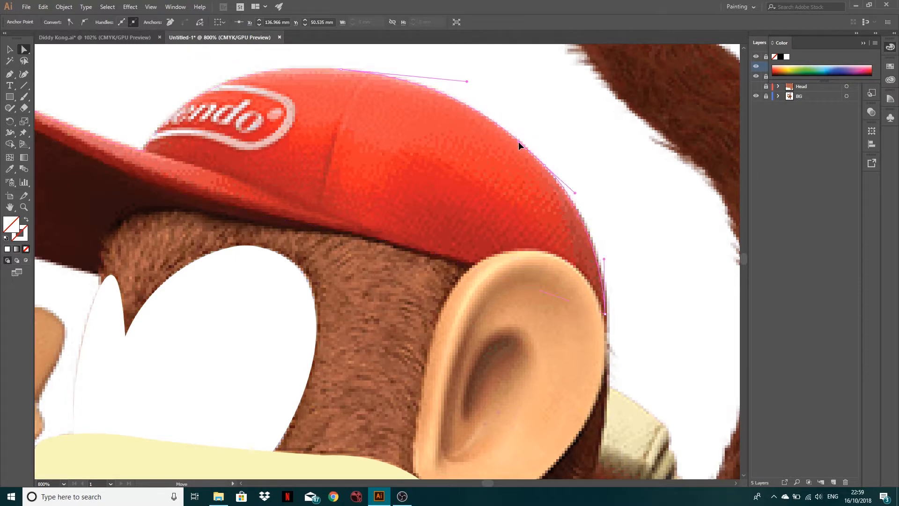
# Fill the cap shape with bright red sampled from the reference cap using the Eyedropper
pyautogui.scroll(-1, 418, 176)
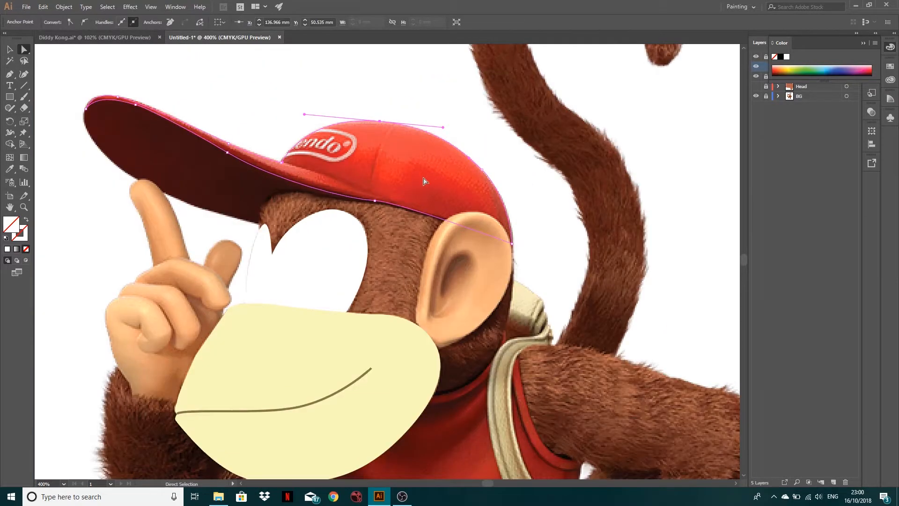
pyautogui.press('i')
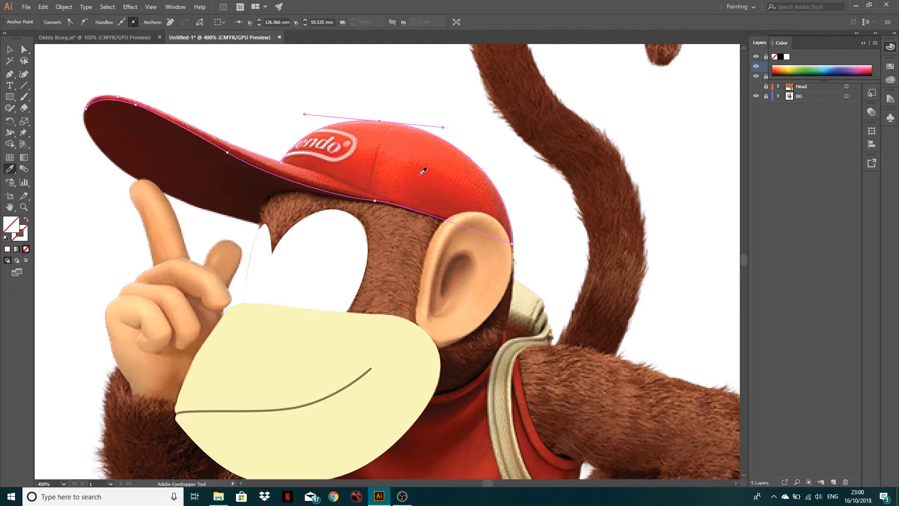
pyautogui.click(423, 170)
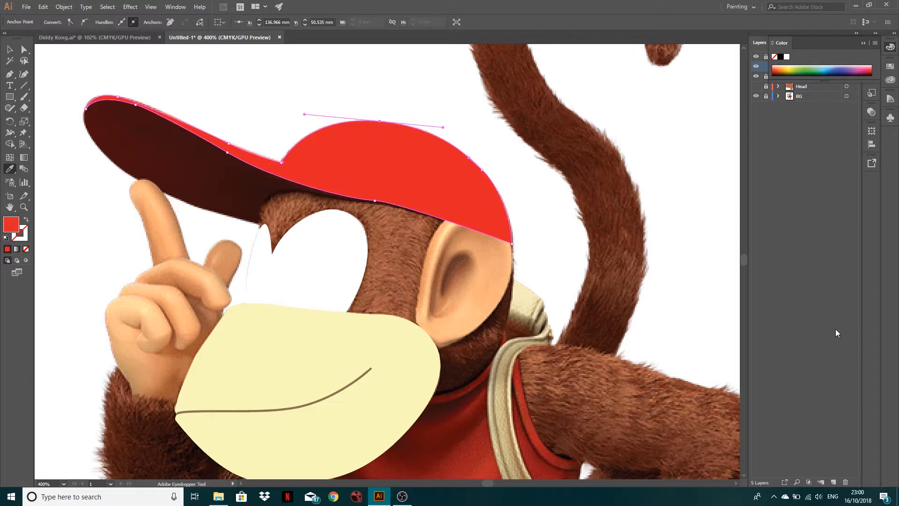
# Lock the red cap's layer and add a new layer directly above it
pyautogui.click(863, 44)
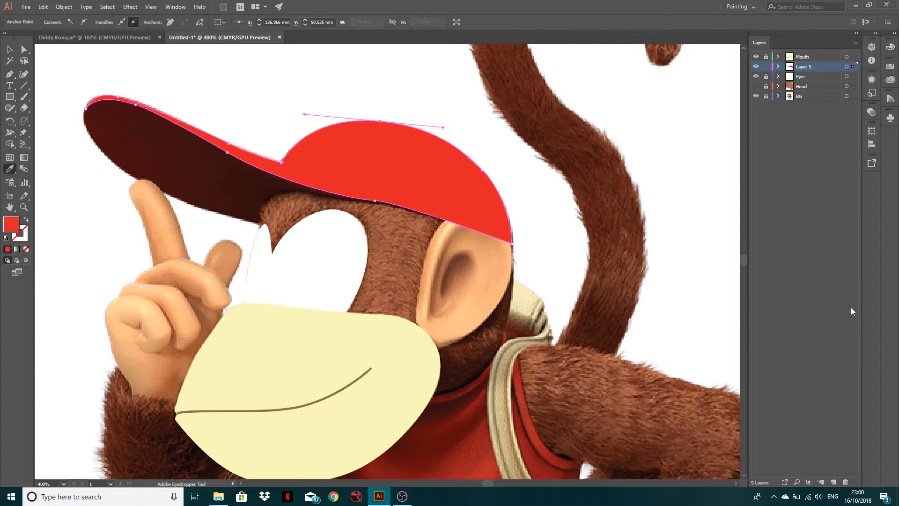
pyautogui.click(766, 66)
pyautogui.click(833, 482)
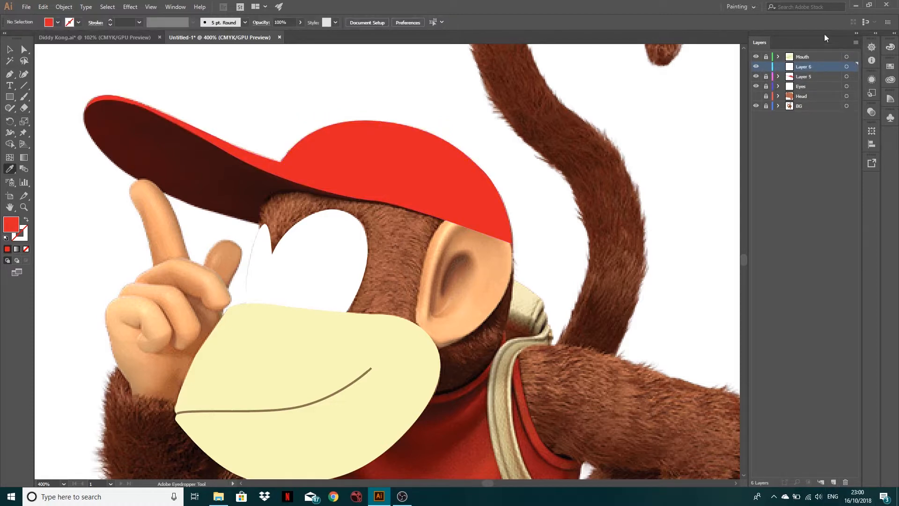
# Move the new layer below the red cap's layer and start a Pen path from the ear along the hairline to the brim's inner corner
pyautogui.moveTo(801, 68); pyautogui.dragTo(798, 81)
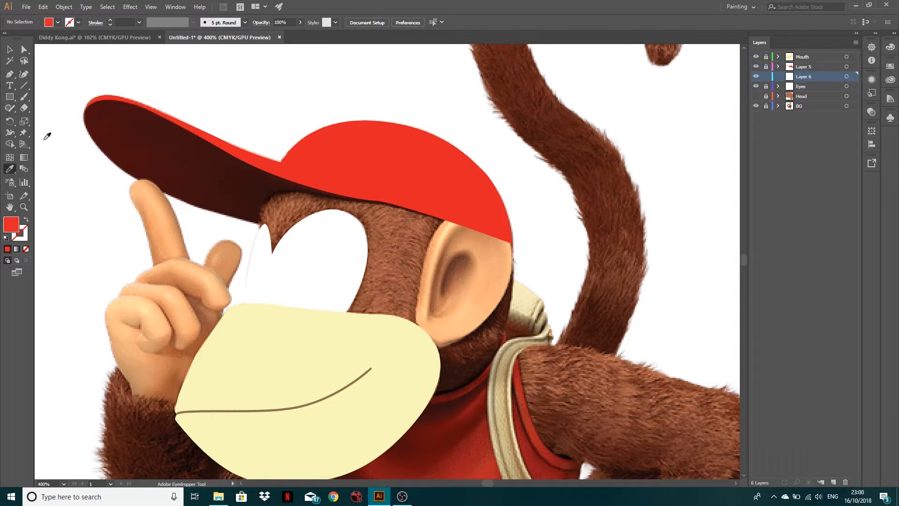
pyautogui.click(10, 77)
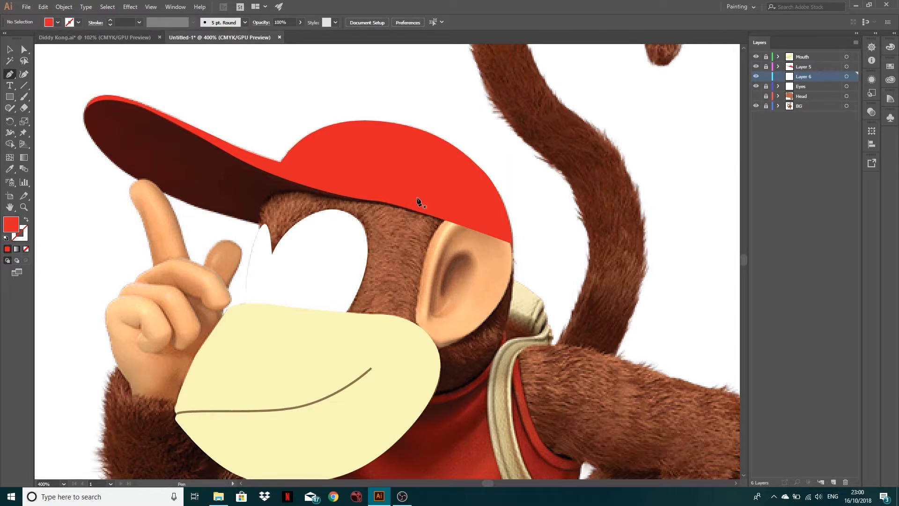
pyautogui.click(456, 219)
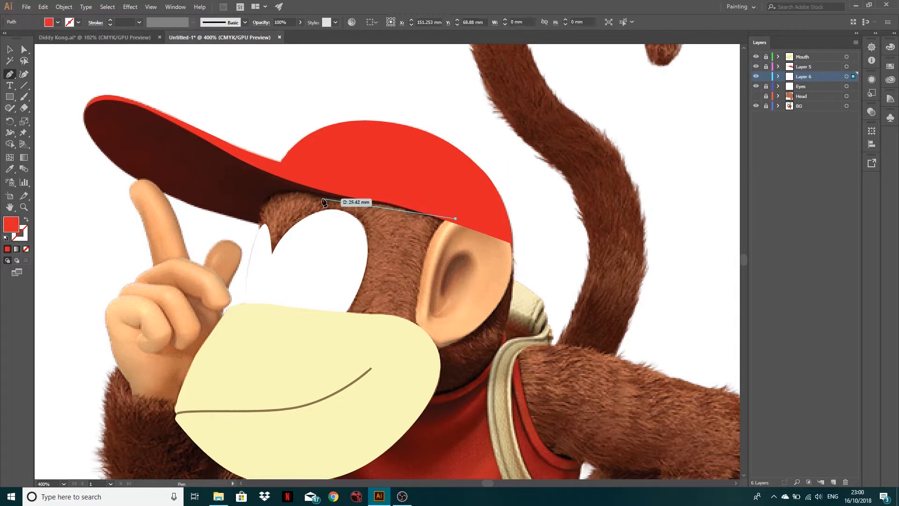
pyautogui.scroll(1, 319, 202)
pyautogui.click(305, 190)
pyautogui.moveTo(299, 188); pyautogui.dragTo(295, 186)
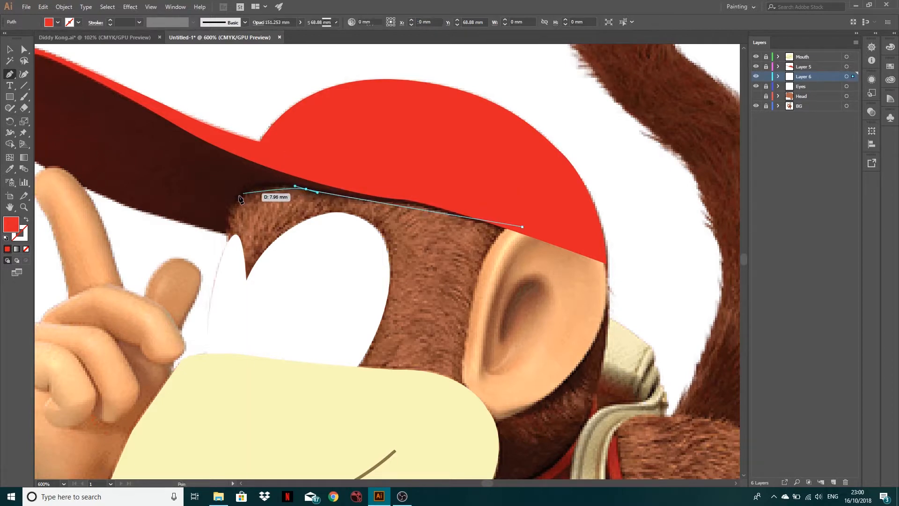
pyautogui.moveTo(225, 231); pyautogui.dragTo(224, 288)
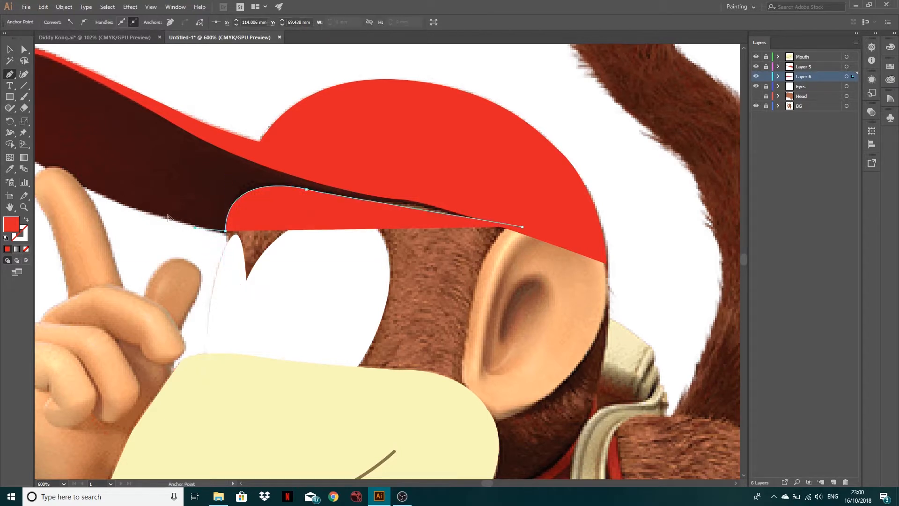
# Continue the path along the brim's lower edge and around its tip, and remove the fill to expose the reference
pyautogui.moveTo(143, 191); pyautogui.dragTo(180, 155)
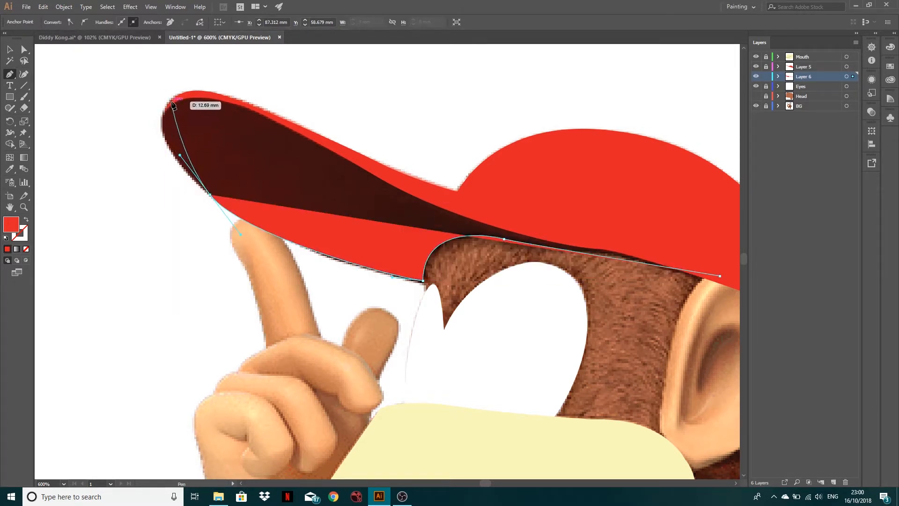
pyautogui.moveTo(180, 100); pyautogui.dragTo(25, 234)
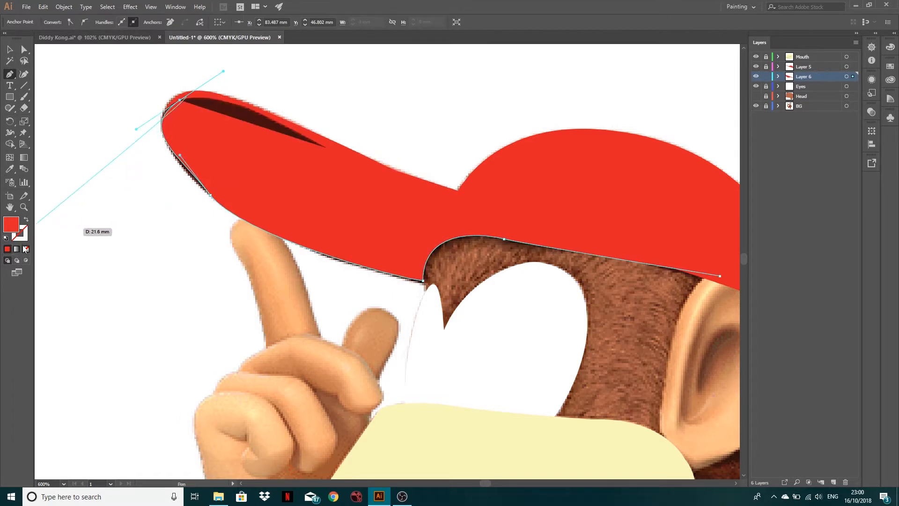
pyautogui.click(26, 249)
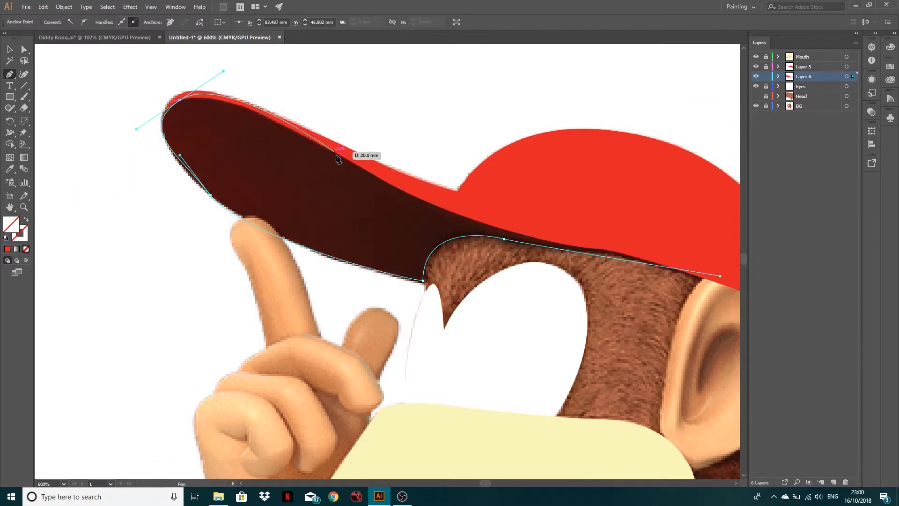
# Run the path back beneath the red cap shape and close it at its starting point near the ear
pyautogui.click(363, 168)
pyautogui.click(495, 212)
pyautogui.click(591, 229)
pyautogui.moveTo(632, 235); pyautogui.dragTo(526, 203)
pyautogui.click(592, 224)
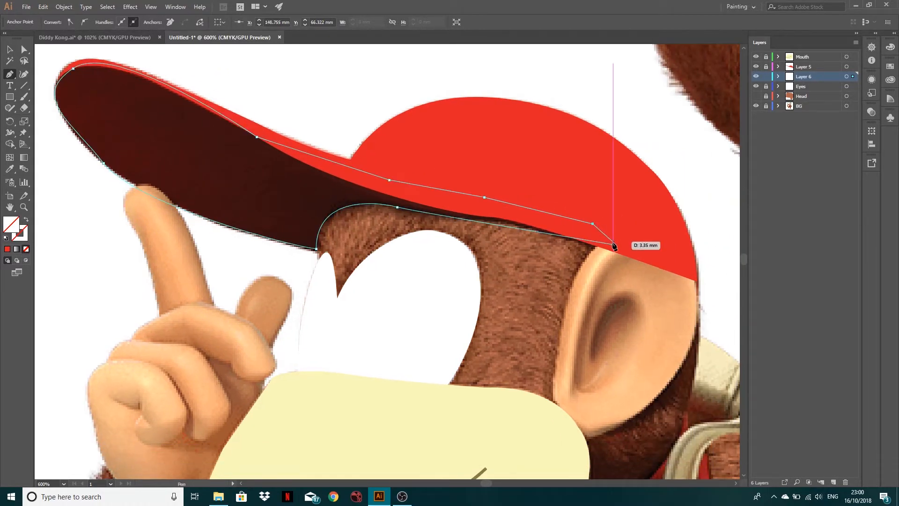
pyautogui.click(613, 244)
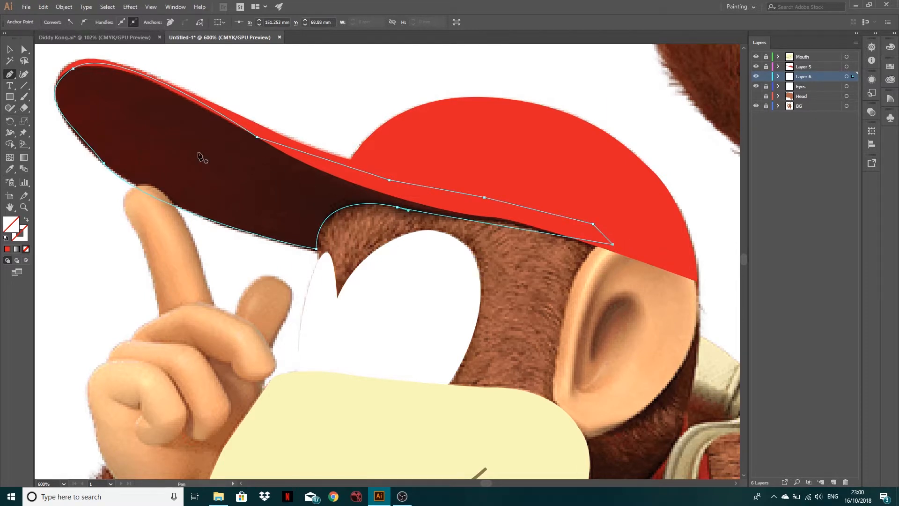
# Fill the brim's underside with dark maroon sampled from the reference using the Eyedropper
pyautogui.press('i')
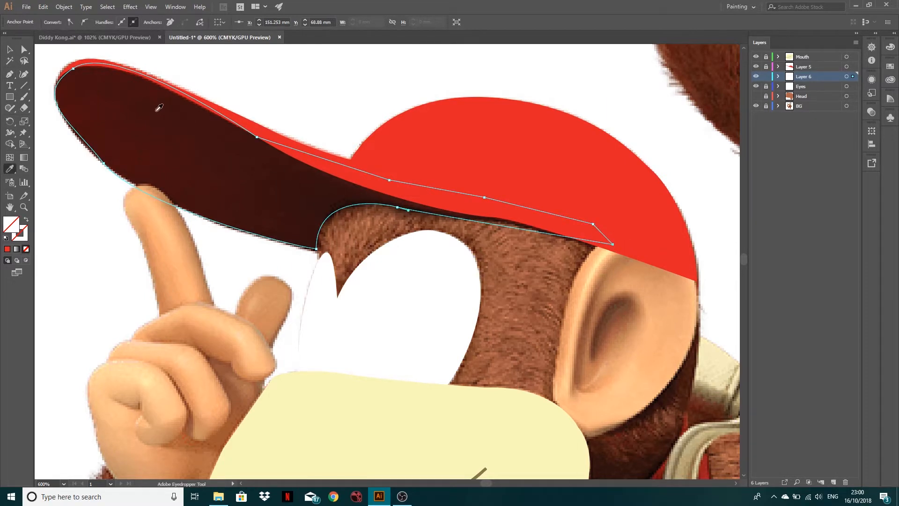
pyautogui.click(148, 161)
pyautogui.press('v')
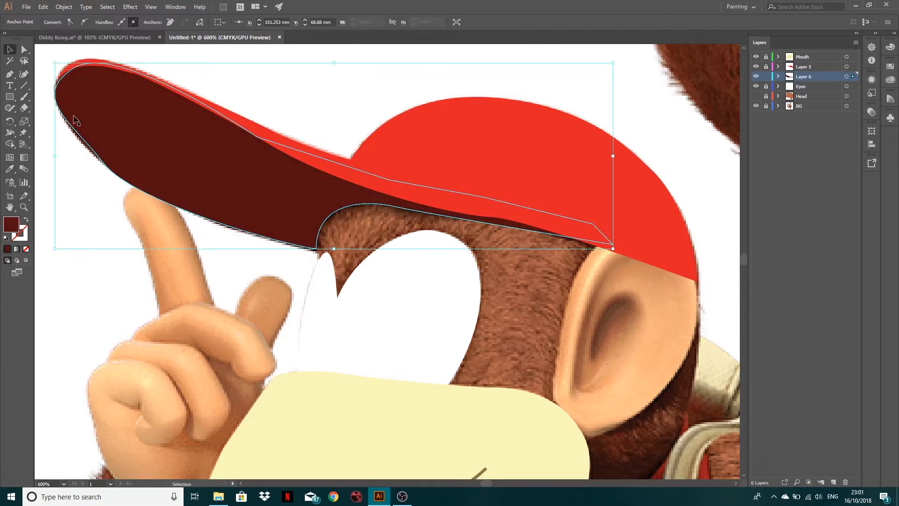
# Adjust the curve handles near the brim's tip with Direct Selection to match the reference edge
pyautogui.press('a')
pyautogui.click(103, 163)
pyautogui.moveTo(73, 123); pyautogui.dragTo(70, 125)
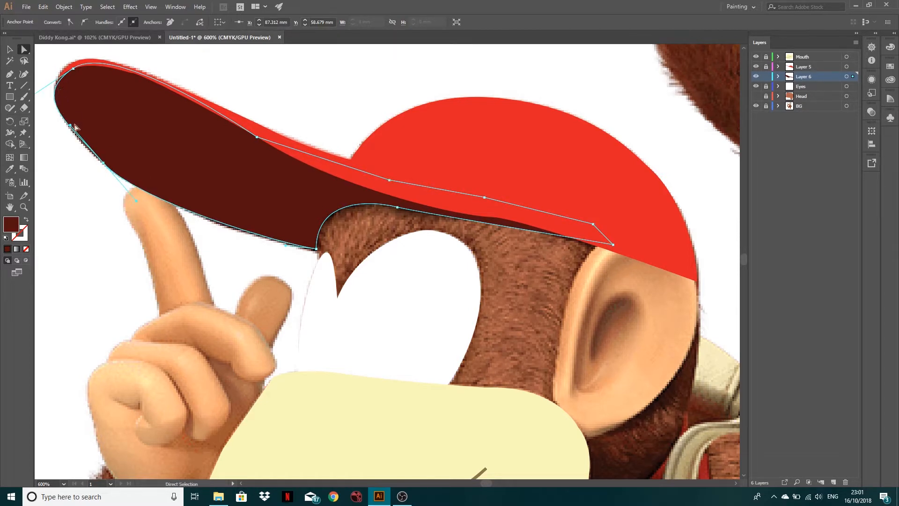
pyautogui.hscroll(-3, 75, 128)
pyautogui.moveTo(97, 92); pyautogui.dragTo(102, 85)
# Lock the brim underside's layer and make the Head layer visible
pyautogui.scroll(-1, 178, 161)
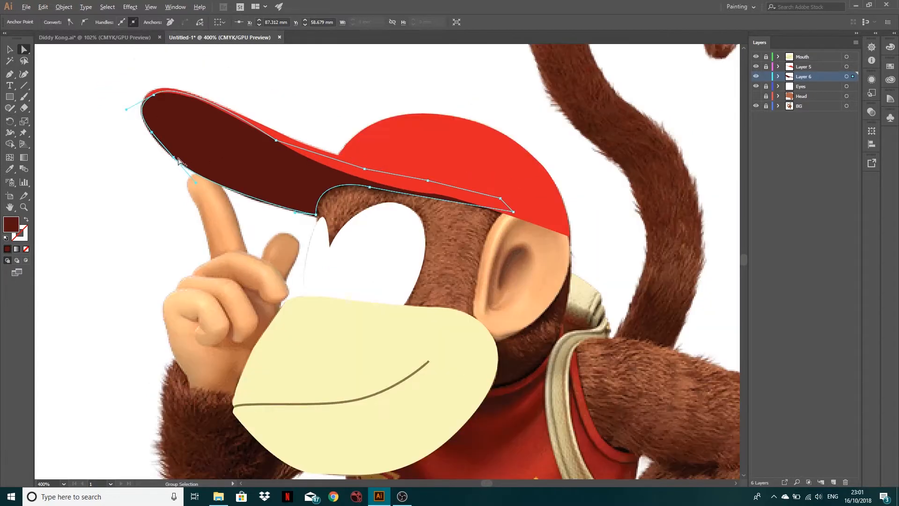
pyautogui.scroll(-1, 178, 161)
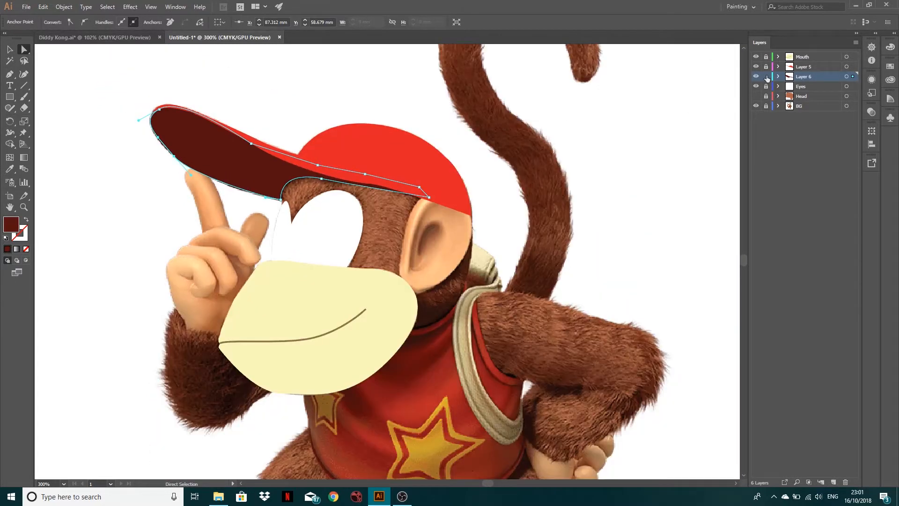
pyautogui.click(766, 77)
pyautogui.click(756, 97)
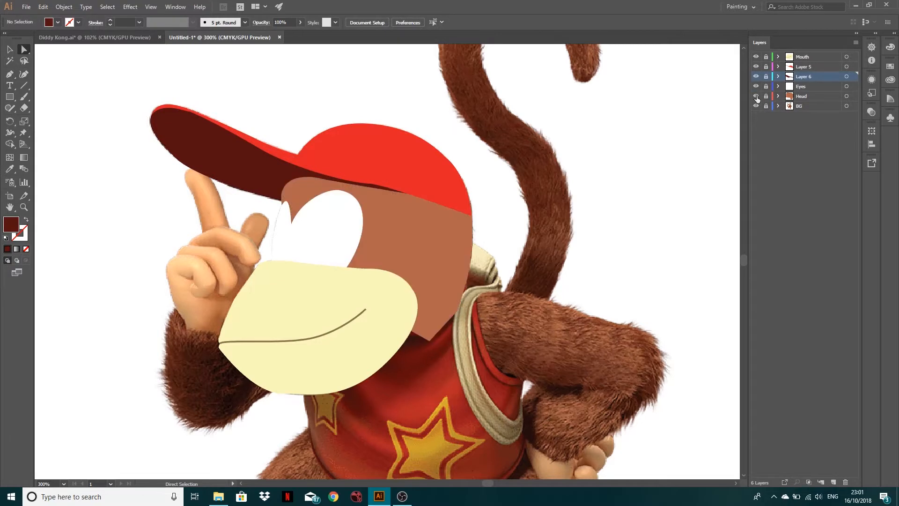
# Rename the red cap's layer Hat Top and the brim underside's layer Hat Bottom
pyautogui.doubleClick(806, 67)
pyautogui.write('Hat Top')
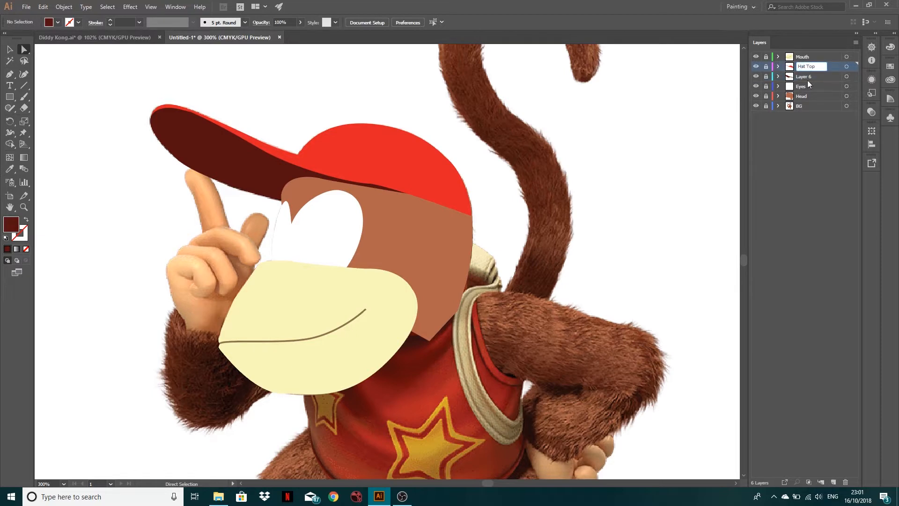
pyautogui.doubleClick(806, 77)
pyautogui.write('Hat Bottom')
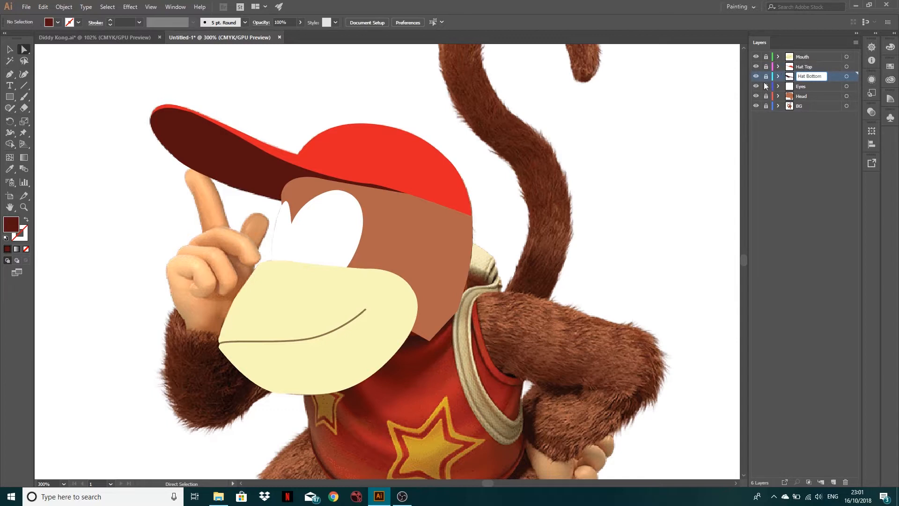
pyautogui.press('Return')
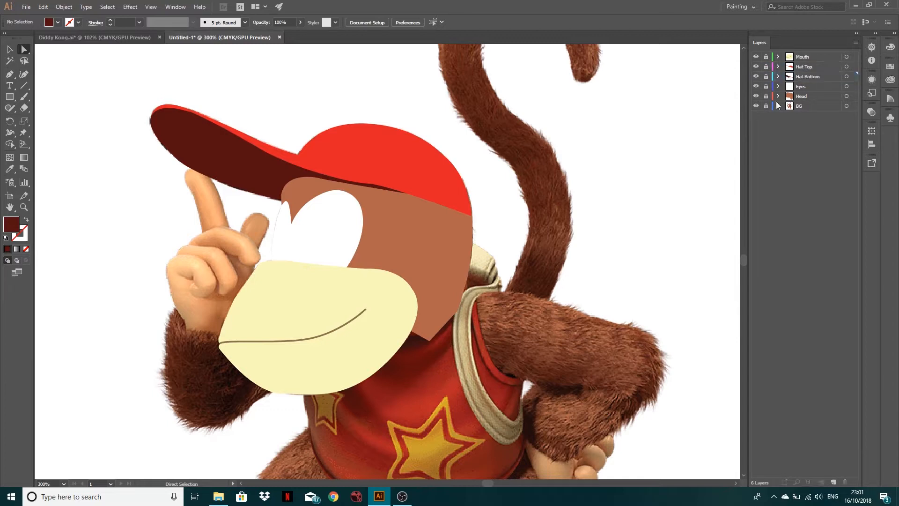
# Hide the Eyes and Head layers to examine the reference eyes, and show both layers again
pyautogui.click(756, 86)
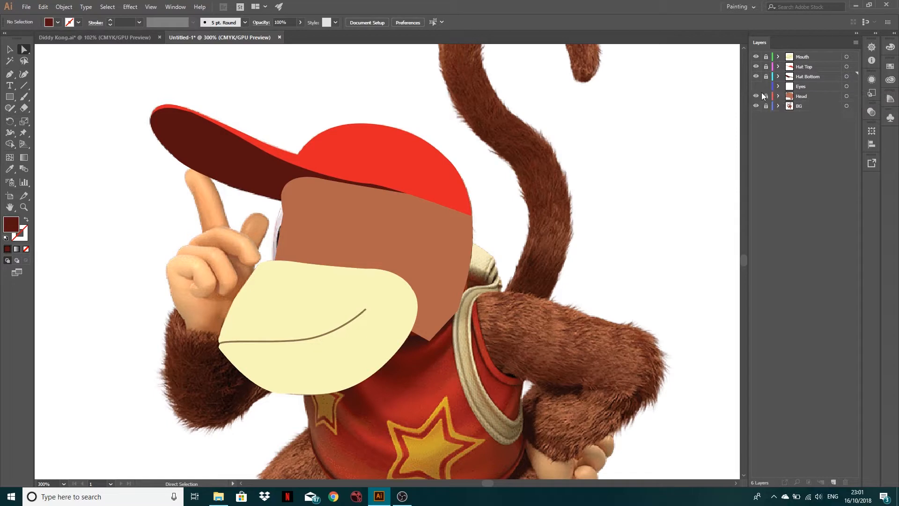
pyautogui.click(755, 96)
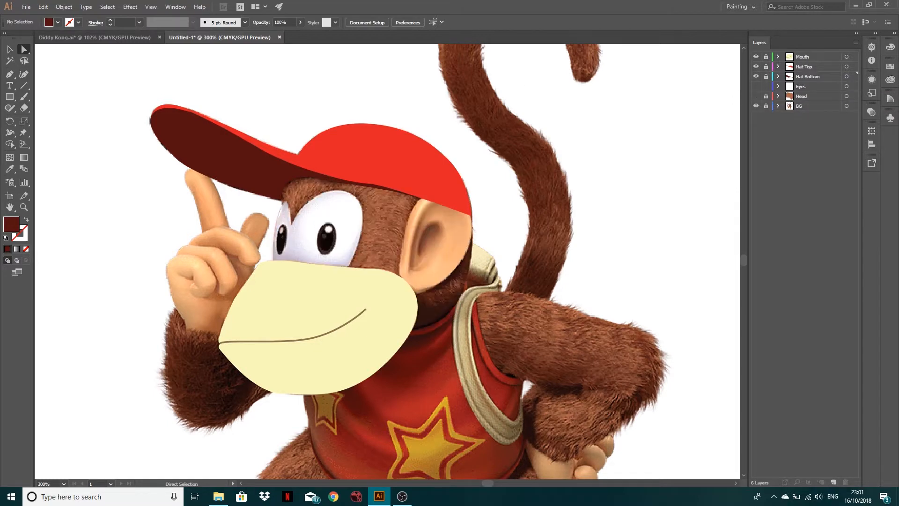
pyautogui.click(755, 96)
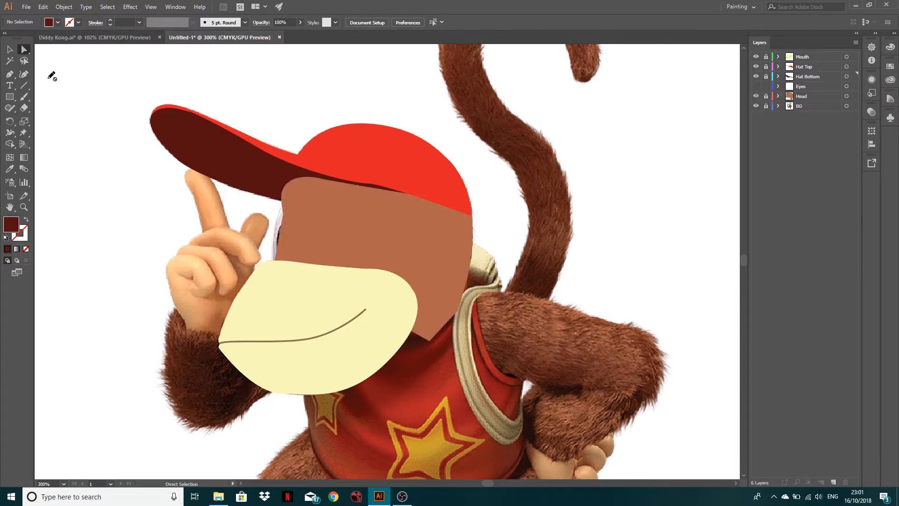
pyautogui.click(756, 87)
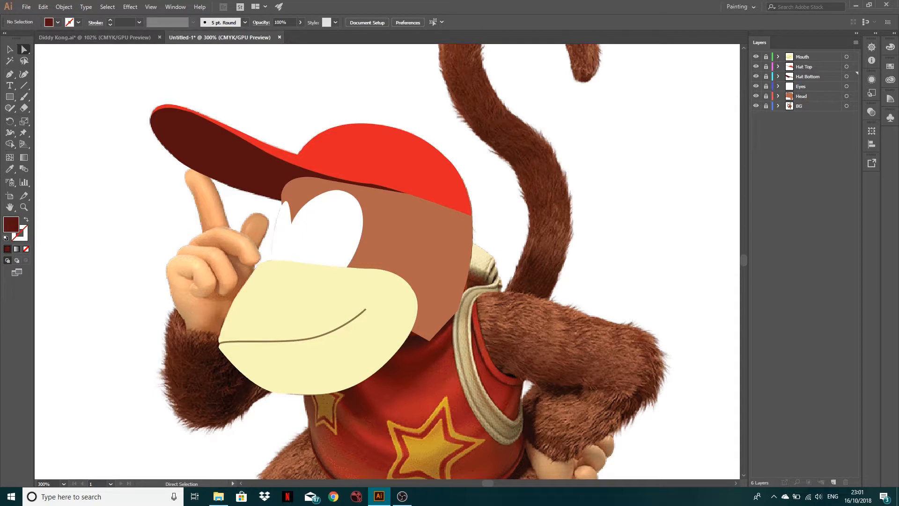
# Draw a black ellipse for the pupil on the unlocked Eyes layer, about 6.35 mm wide and 12.35 mm tall, in the empty area beside the cap
pyautogui.moveTo(10, 97); pyautogui.dragTo(42, 120)
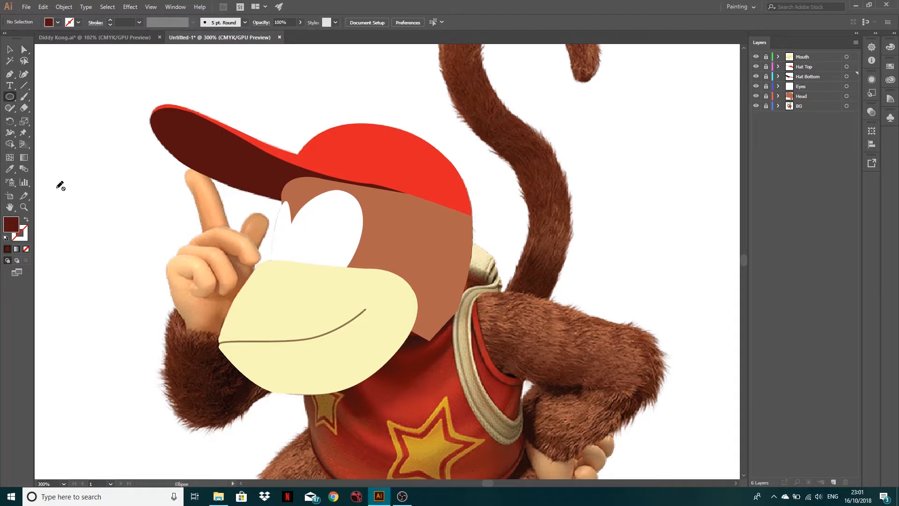
pyautogui.doubleClick(14, 228)
pyautogui.moveTo(84, 139)
pyautogui.mouseDown()
pyautogui.moveTo(12, 155)
pyautogui.moveTo(113, 115)
pyautogui.mouseUp()
pyautogui.moveTo(39, 147); pyautogui.dragTo(4, 156)
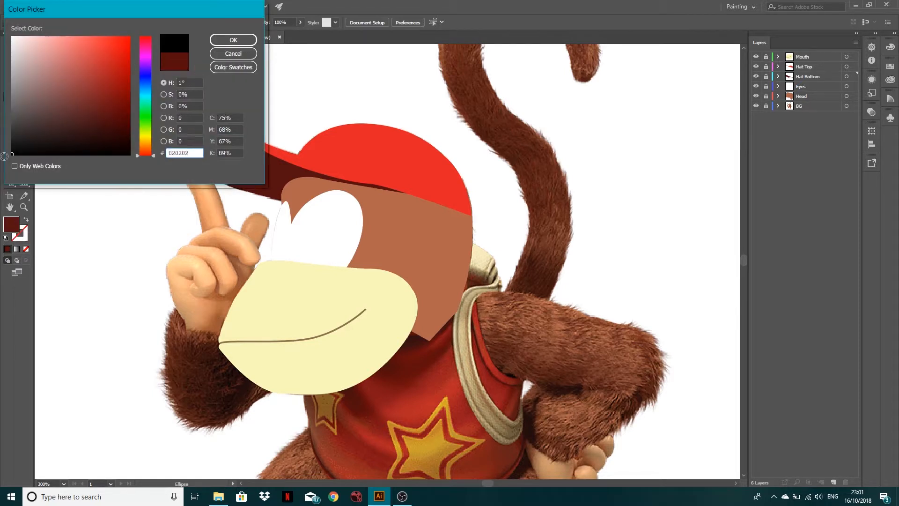
pyautogui.click(233, 40)
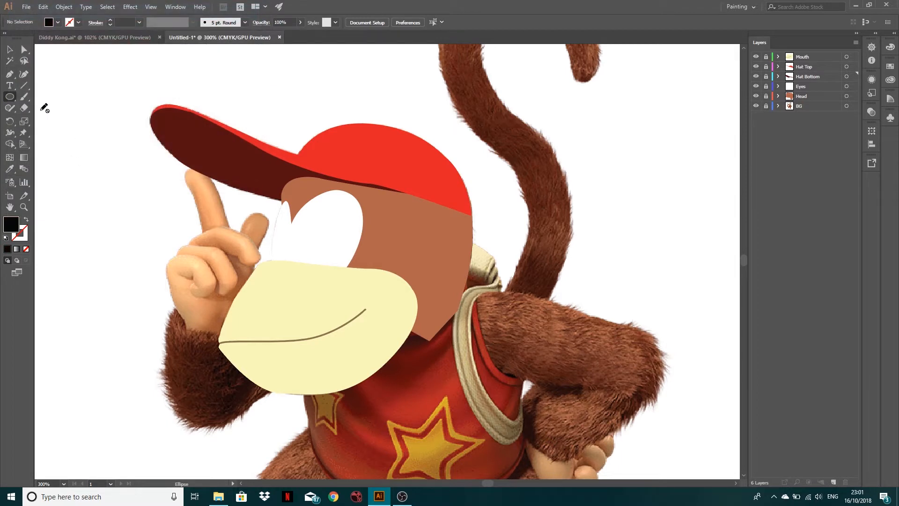
pyautogui.click(766, 86)
pyautogui.click(796, 87)
pyautogui.moveTo(92, 157); pyautogui.dragTo(117, 207)
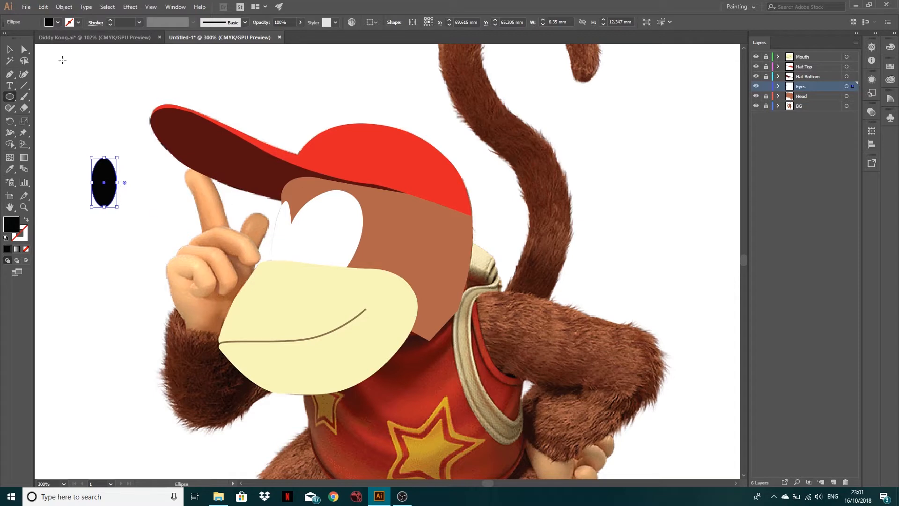
# Set the white eye shape's opacity to 49% and hide the Head layer to expose the reference pupils
pyautogui.click(9, 49)
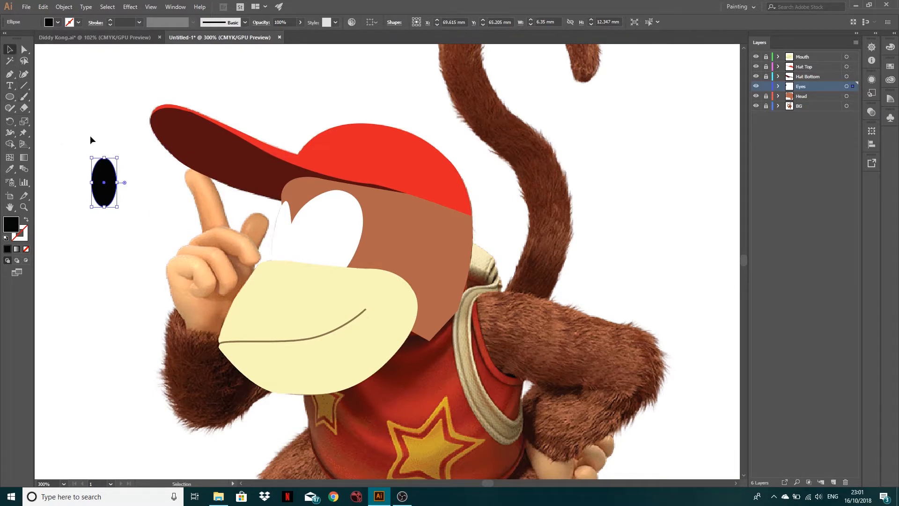
pyautogui.click(304, 239)
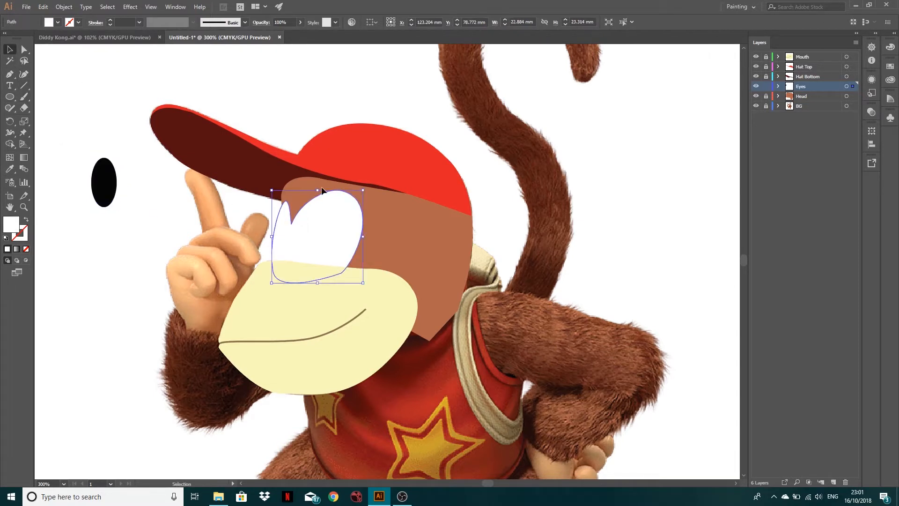
pyautogui.click(174, 7)
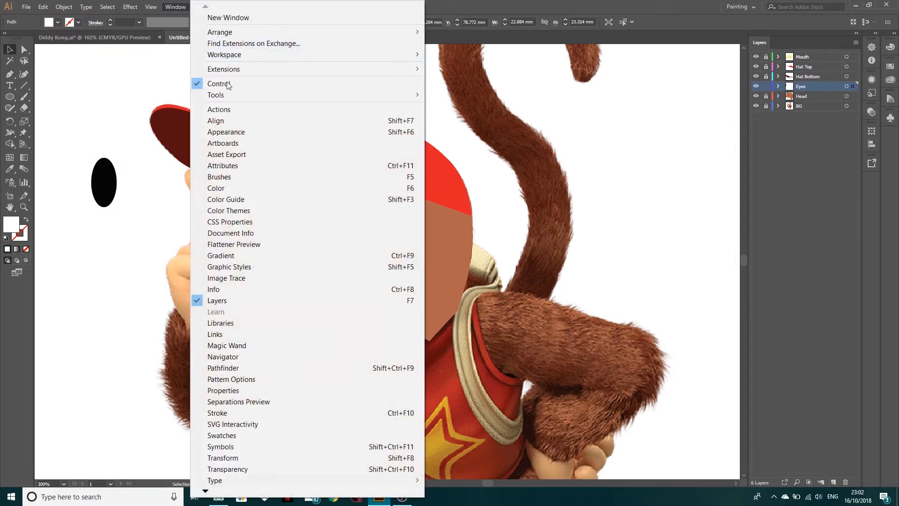
pyautogui.click(238, 133)
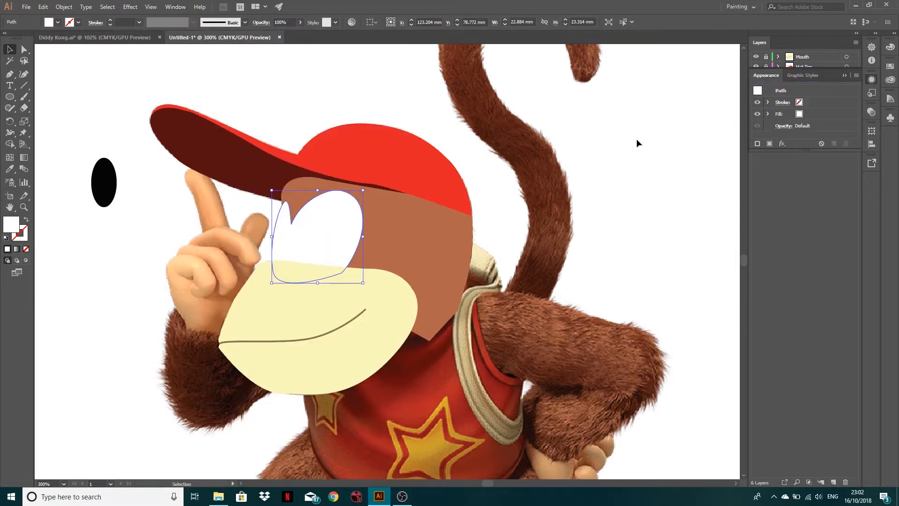
pyautogui.click(783, 127)
pyautogui.click(780, 144)
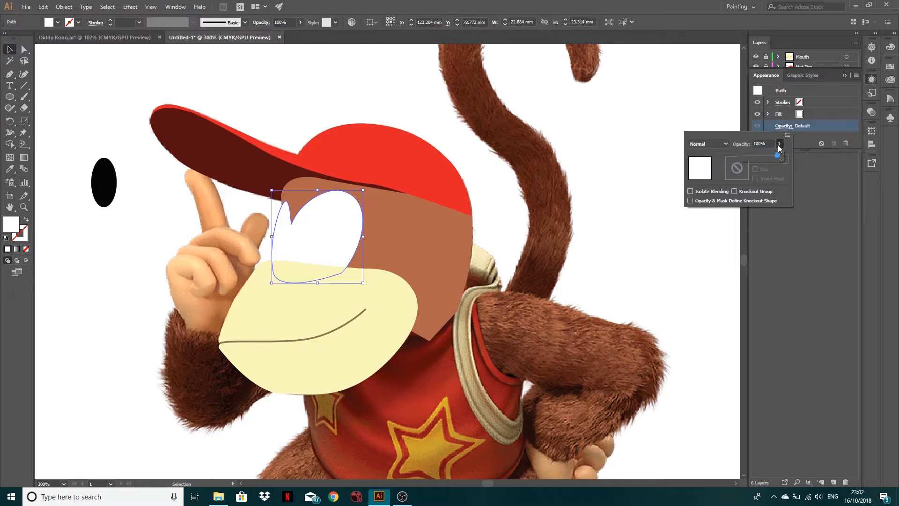
pyautogui.moveTo(779, 155); pyautogui.dragTo(760, 156)
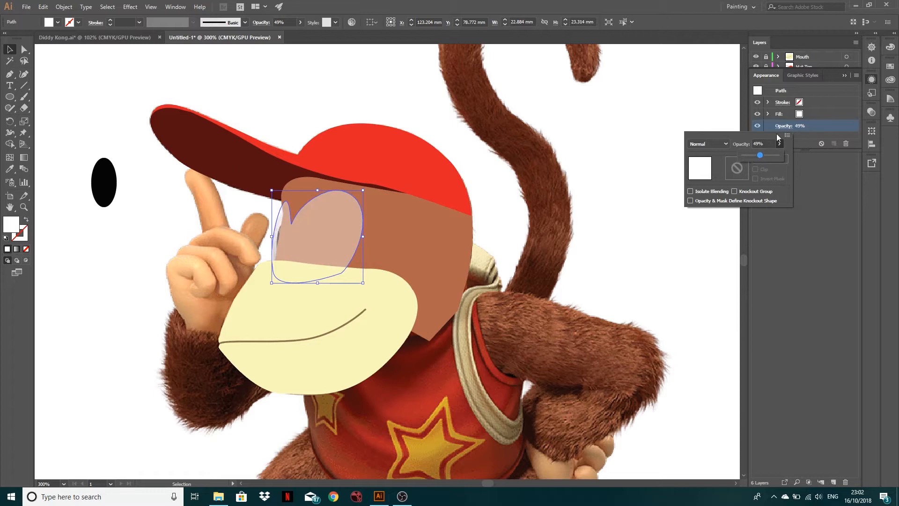
pyautogui.click(817, 84)
pyautogui.click(845, 76)
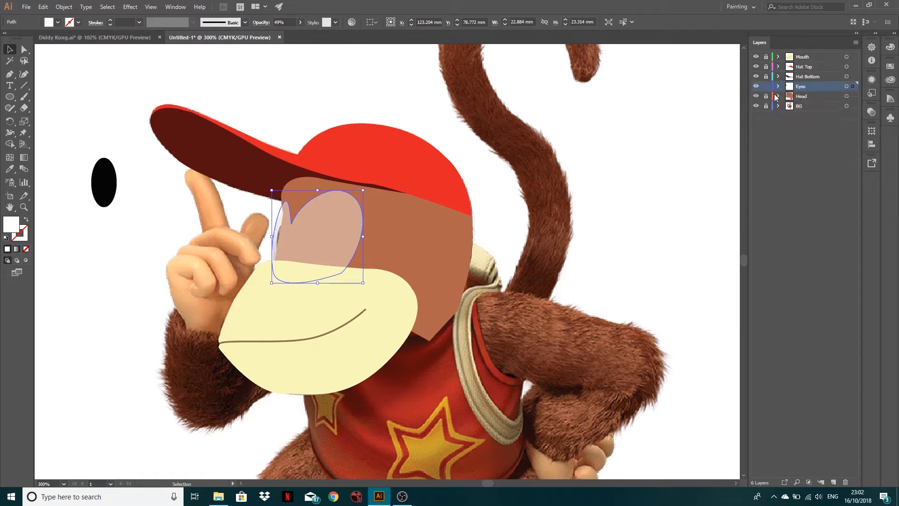
pyautogui.click(756, 96)
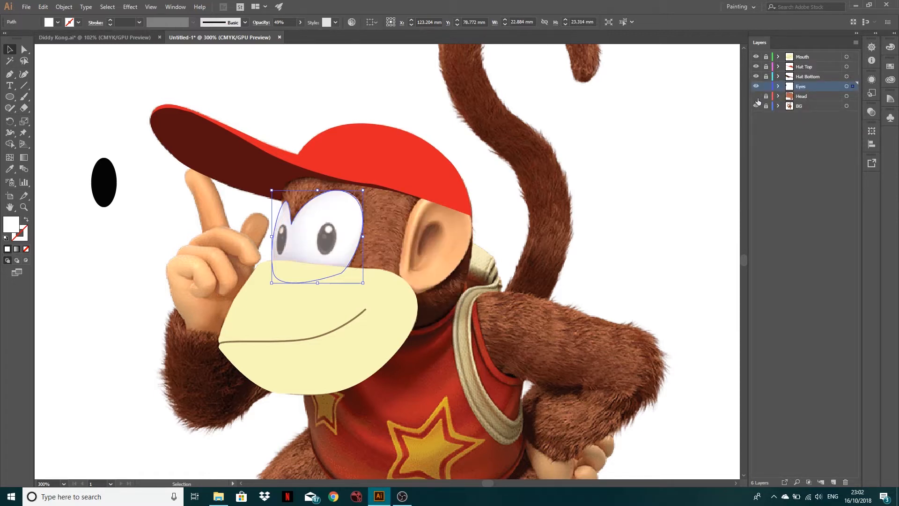
# Place the black pupil ellipse over the larger eye's reference pupil, scaled to about 4.1 by 8 mm and tilted to match
pyautogui.click(109, 175)
pyautogui.moveTo(107, 186); pyautogui.dragTo(330, 241)
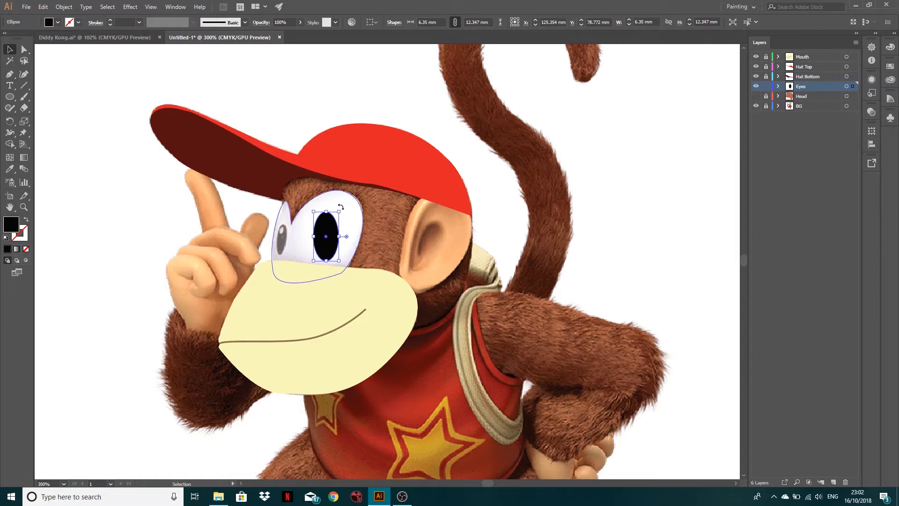
pyautogui.moveTo(342, 211); pyautogui.dragTo(332, 241)
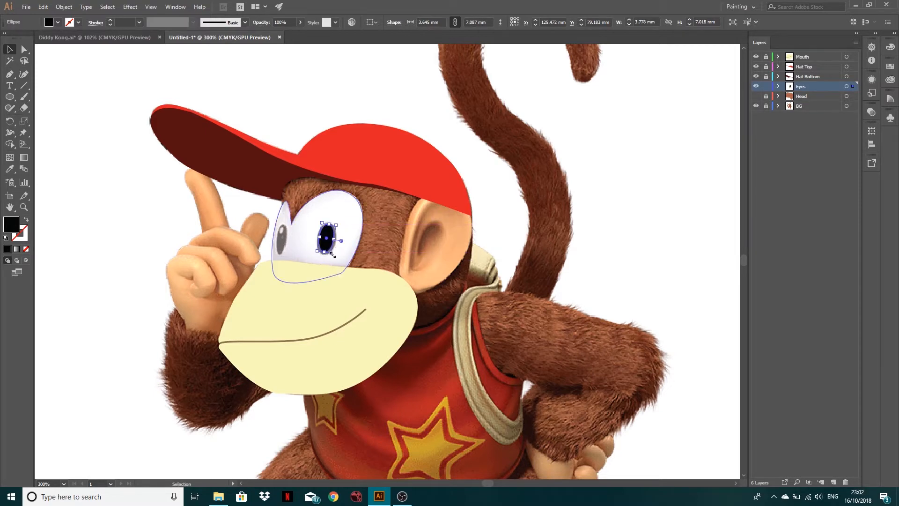
pyautogui.hotkey('ctrl', 'a')
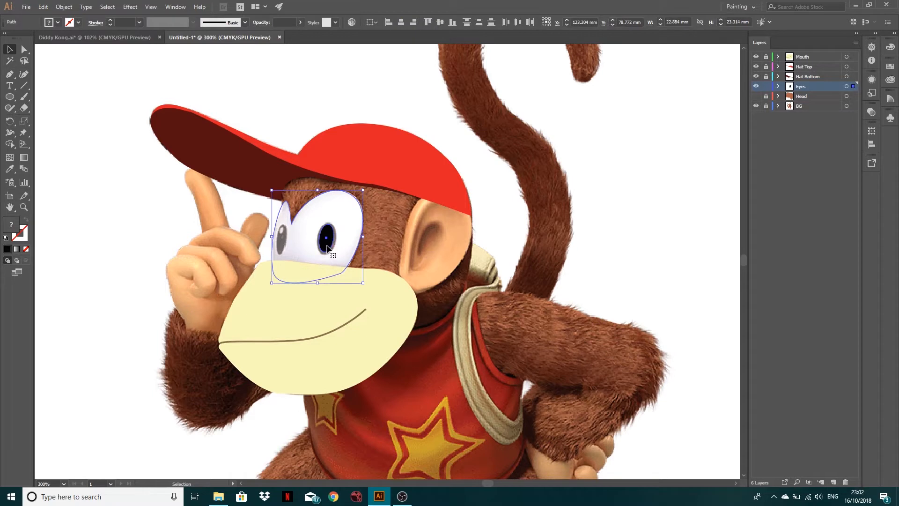
pyautogui.click(217, 240)
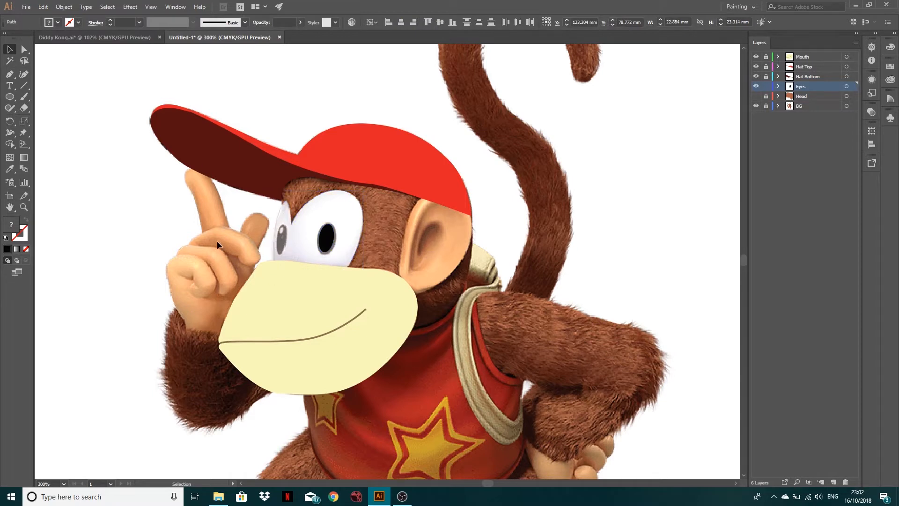
pyautogui.click(327, 238)
pyautogui.moveTo(336, 225); pyautogui.dragTo(324, 248)
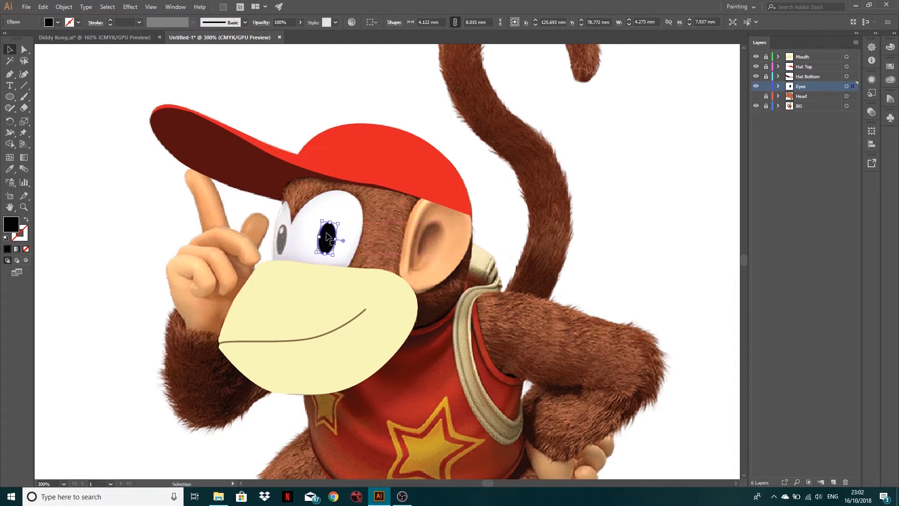
# Copy the pupil onto the narrower far eye and fit it to the slimmer reference pupil there
pyautogui.press('a')
pyautogui.press('v')
pyautogui.moveTo(328, 240); pyautogui.dragTo(289, 216)
pyautogui.press('Right')
# Set the white eye shape's opacity to 100%, with the Head layer shown and the Eyes layer locked
pyautogui.click(346, 210)
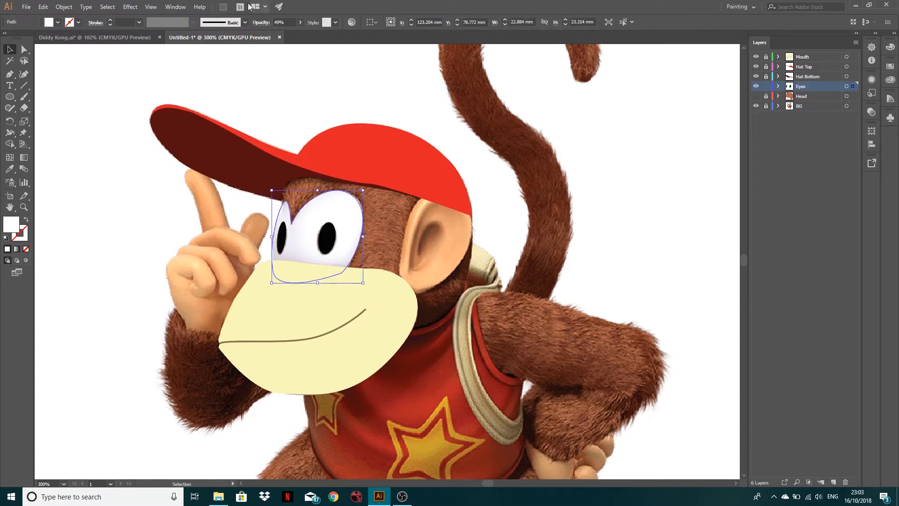
pyautogui.click(176, 7)
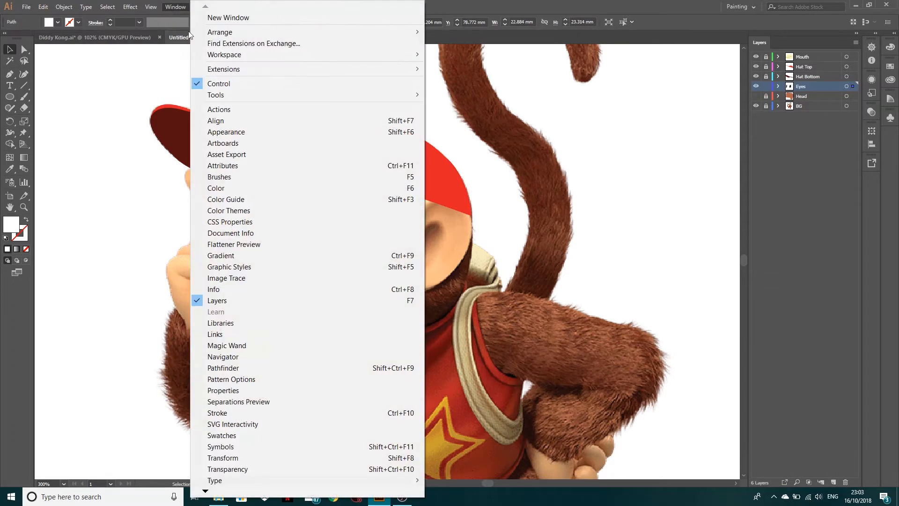
pyautogui.click(231, 128)
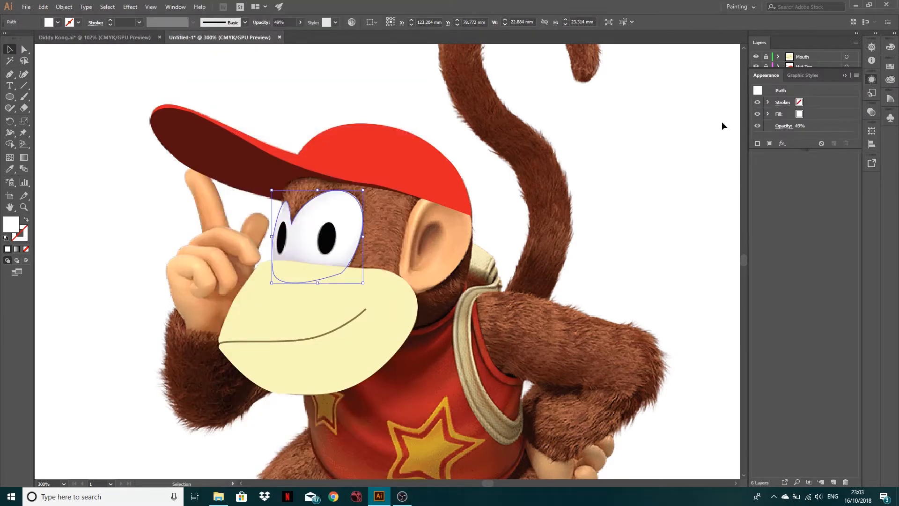
pyautogui.click(783, 127)
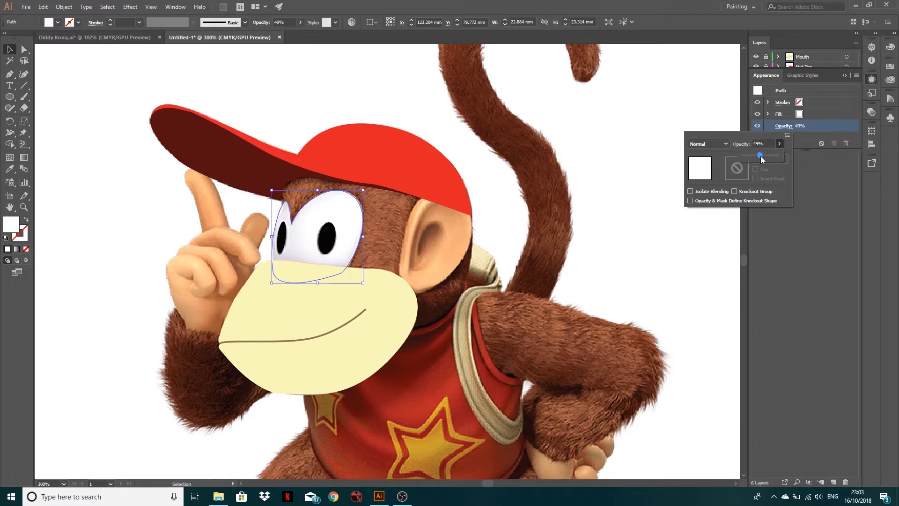
pyautogui.write('100')
pyautogui.press('Return')
pyautogui.click(843, 78)
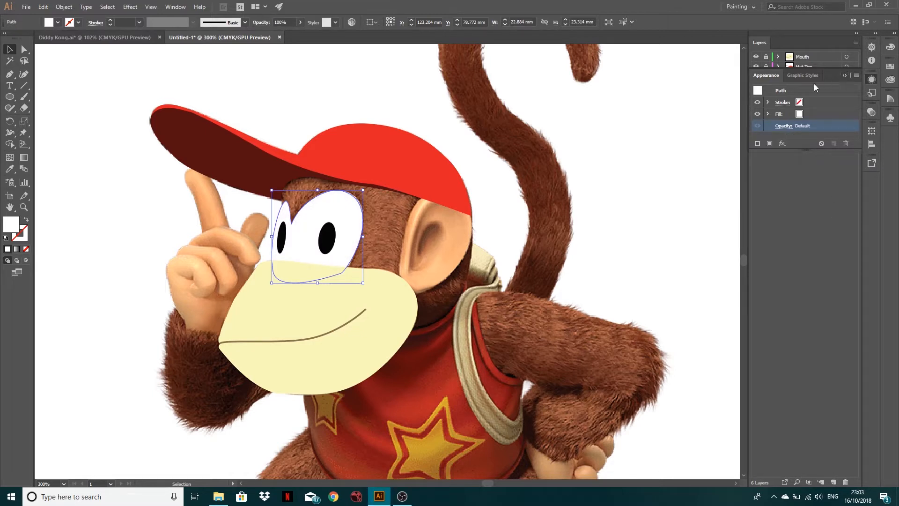
pyautogui.click(845, 76)
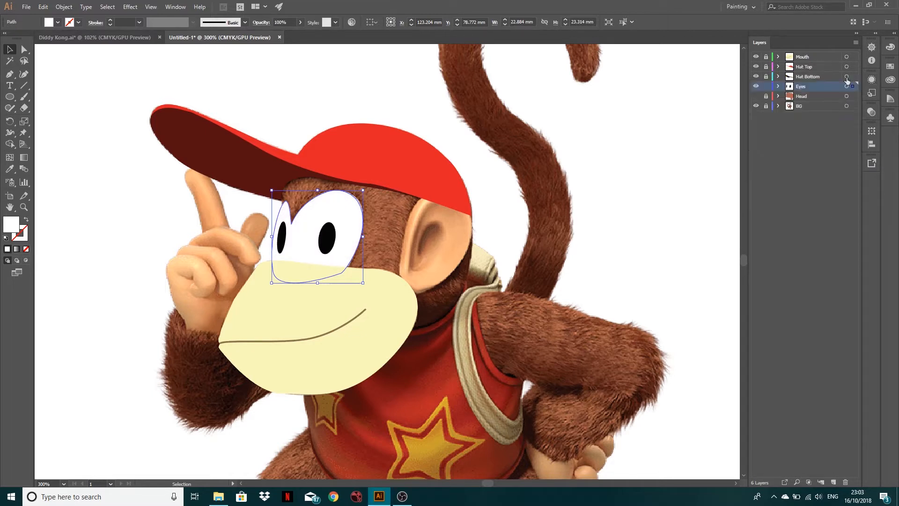
pyautogui.click(756, 96)
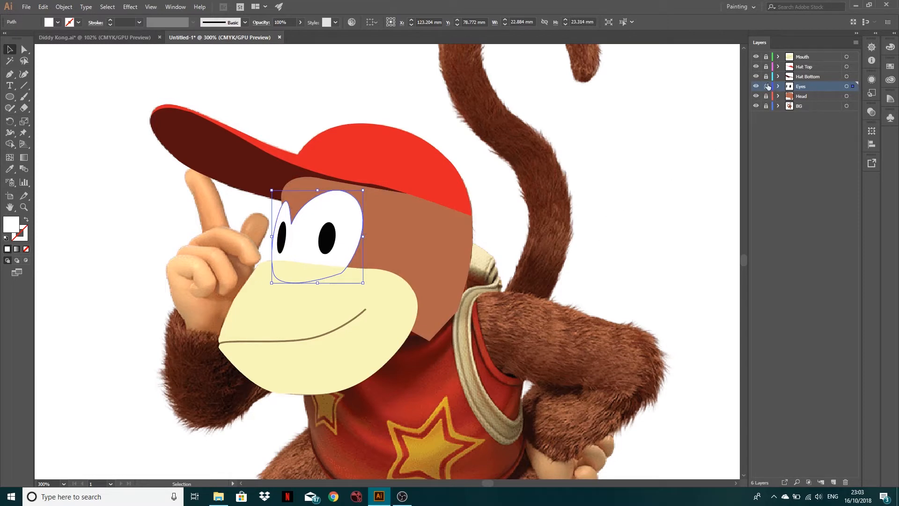
pyautogui.click(767, 87)
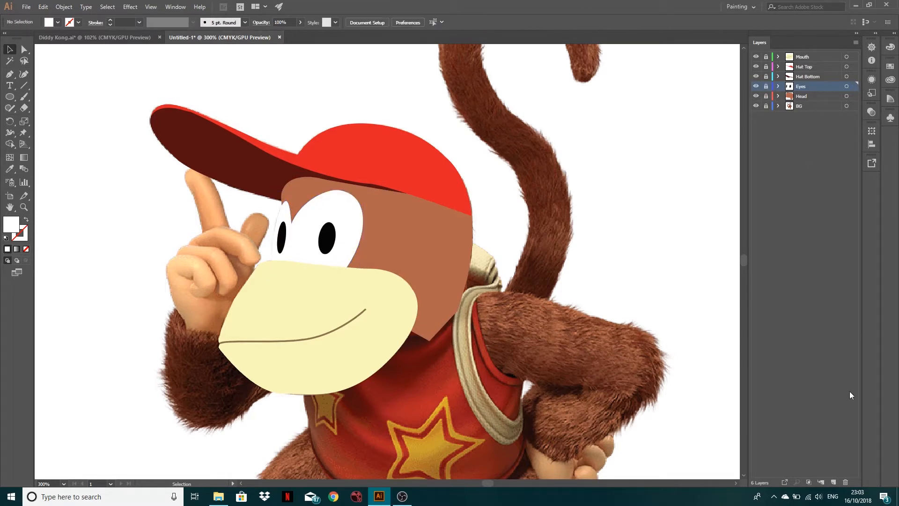
# Add a new layer between Eyes and Head, and hide the Head, Hat Bottom and Hat Top layers to expose the reference ear
pyautogui.click(832, 481)
pyautogui.moveTo(809, 85); pyautogui.dragTo(805, 103)
pyautogui.click(756, 107)
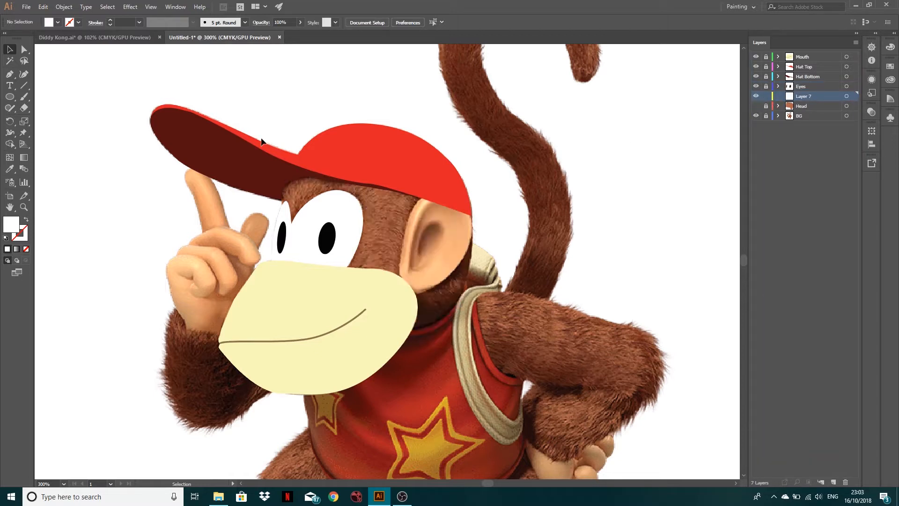
pyautogui.click(756, 76)
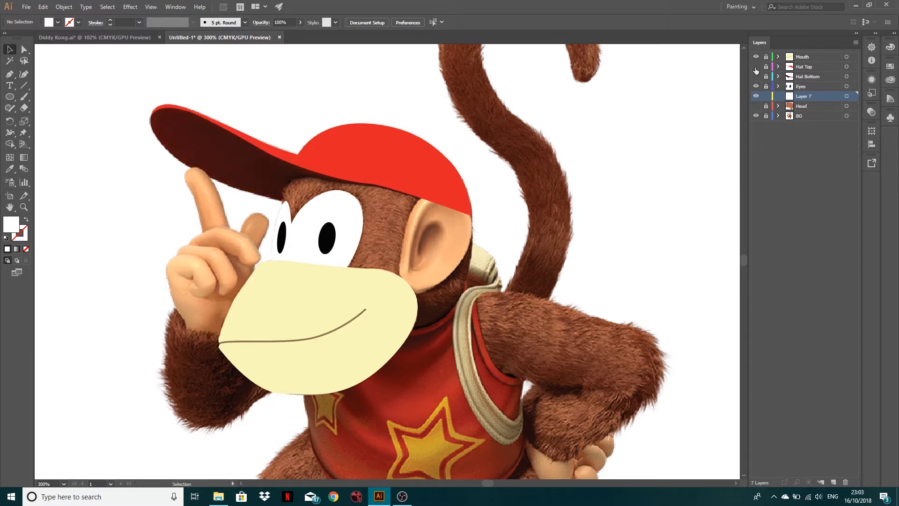
pyautogui.click(755, 66)
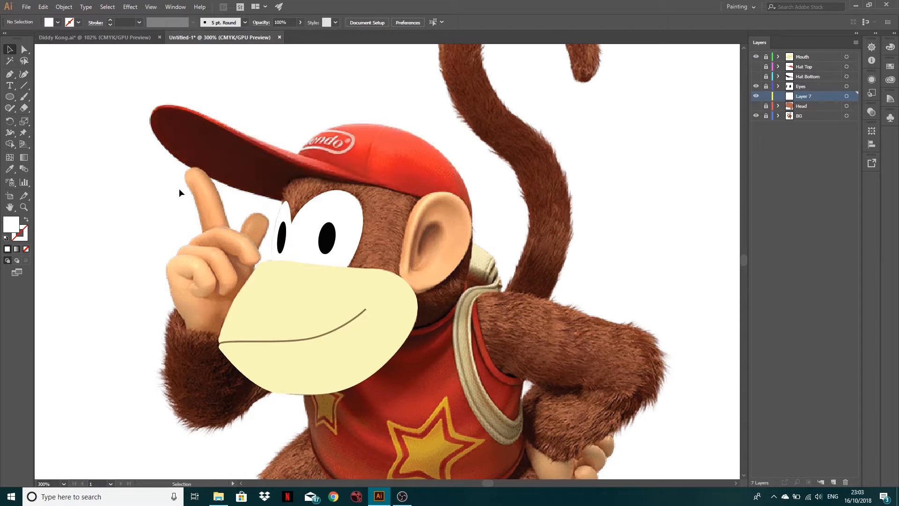
# Trace the reference ear with the Pen tool as a closed shape on the new layer, ending at the mouth's edge
pyautogui.click(9, 74)
pyautogui.click(755, 56)
pyautogui.click(755, 56)
pyautogui.moveTo(401, 277); pyautogui.dragTo(462, 185)
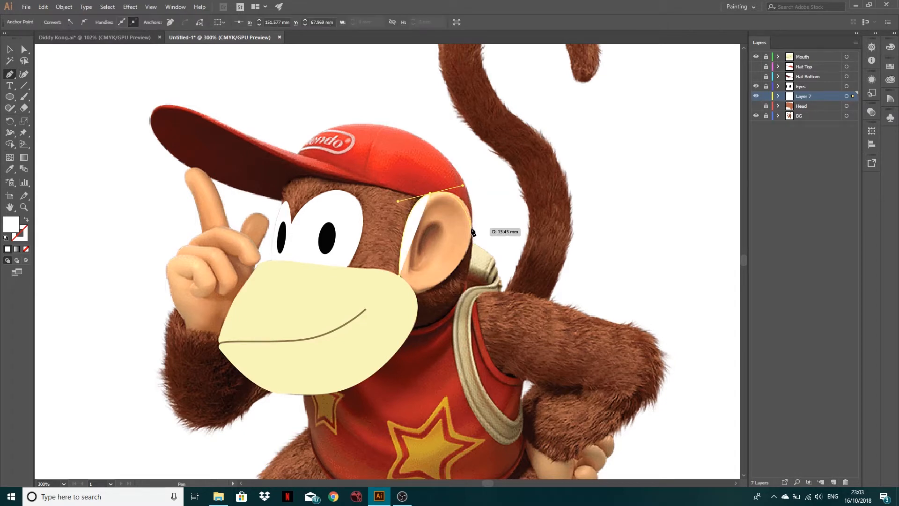
pyautogui.moveTo(471, 236); pyautogui.dragTo(466, 258)
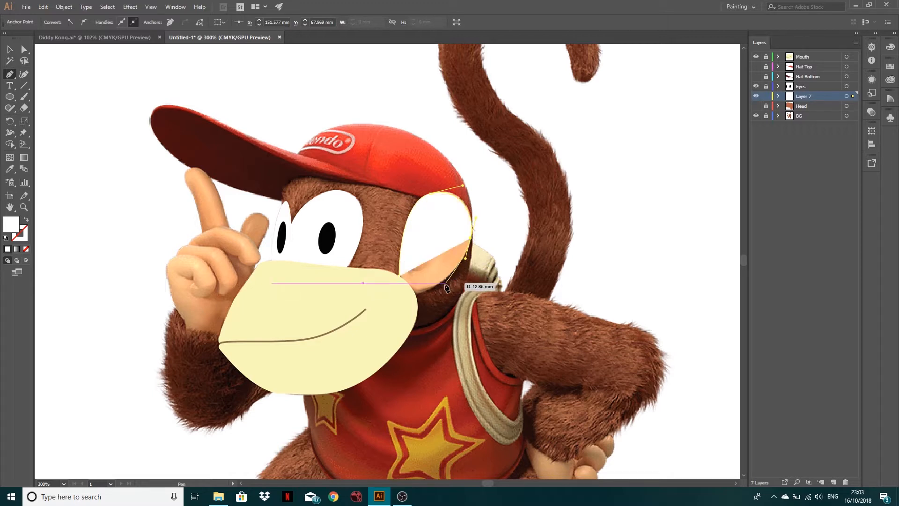
pyautogui.moveTo(430, 286); pyautogui.dragTo(413, 299)
pyautogui.scroll(3, 415, 291)
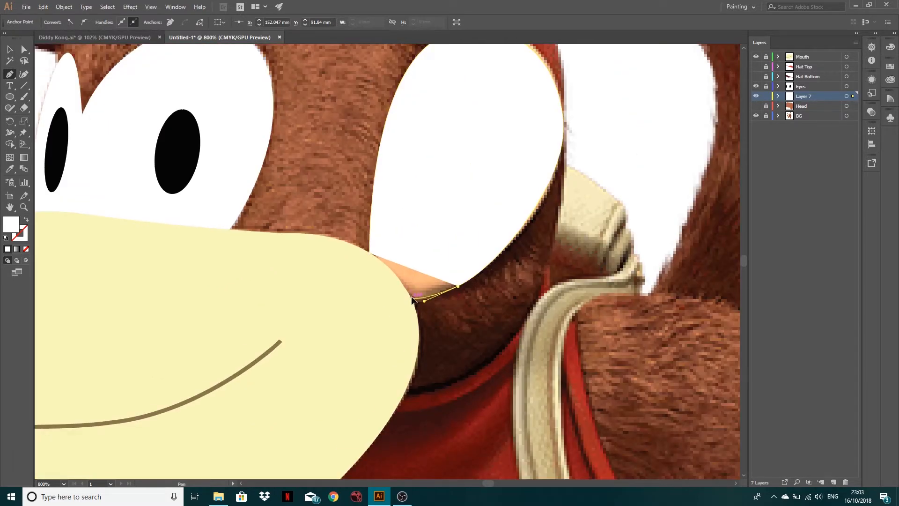
pyautogui.click(370, 253)
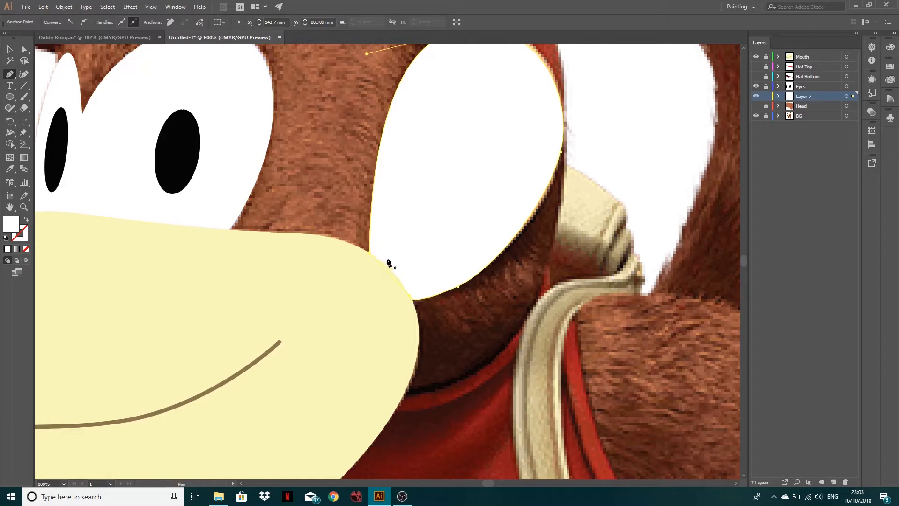
pyautogui.scroll(-3, 437, 239)
pyautogui.scroll(-1, 430, 239)
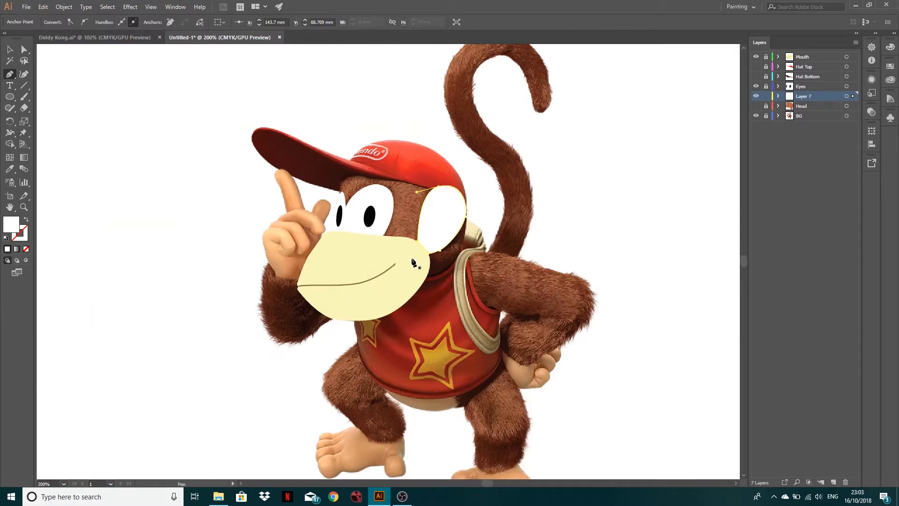
# Fill the ear with the mouth's cream colour and show the Head, Hat Bottom and Hat Top layers again
pyautogui.press('i')
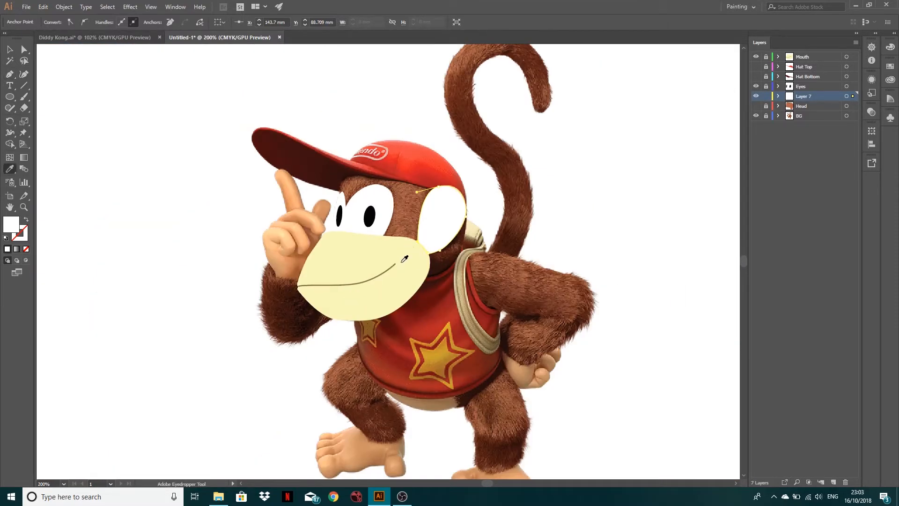
pyautogui.click(403, 260)
pyautogui.click(8, 50)
pyautogui.click(755, 105)
pyautogui.click(756, 76)
pyautogui.click(755, 66)
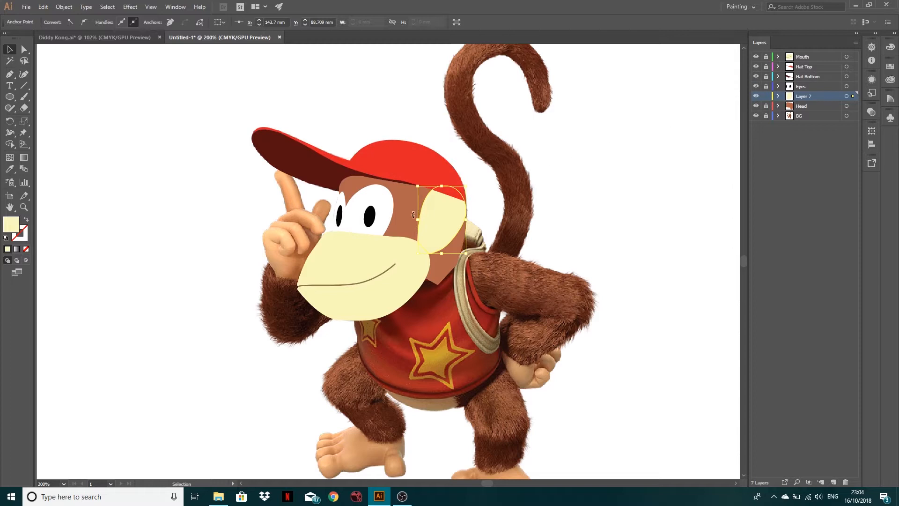
# Move the ear's layer above Hat Top so the ear overlaps the cap, and lock that layer
pyautogui.scroll(1, 447, 212)
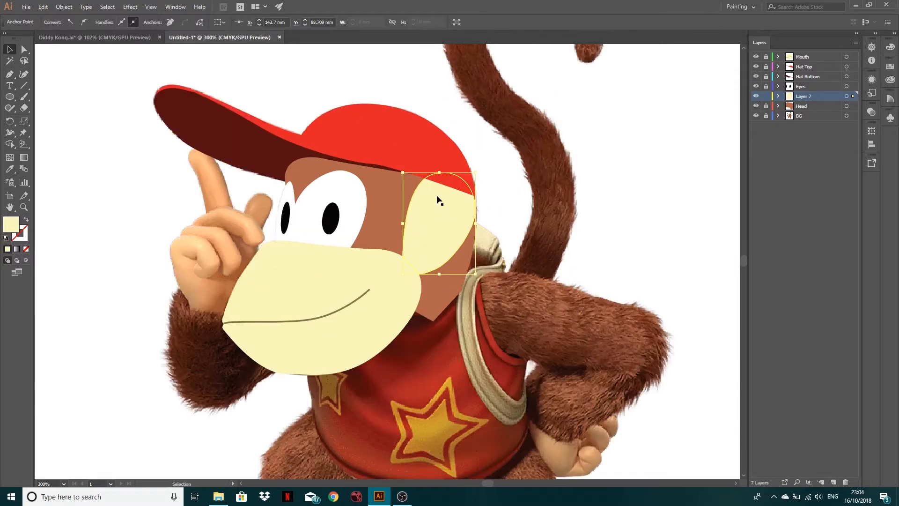
pyautogui.moveTo(806, 99); pyautogui.dragTo(809, 68)
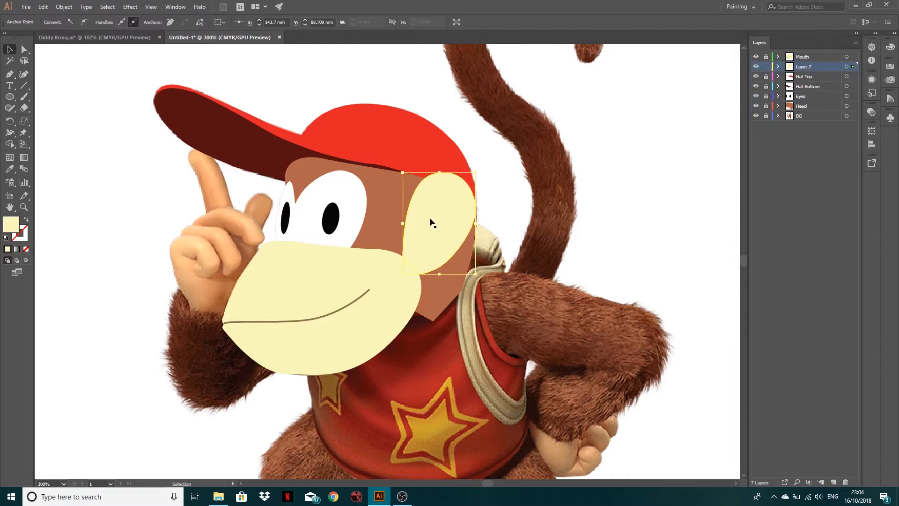
pyautogui.click(757, 178)
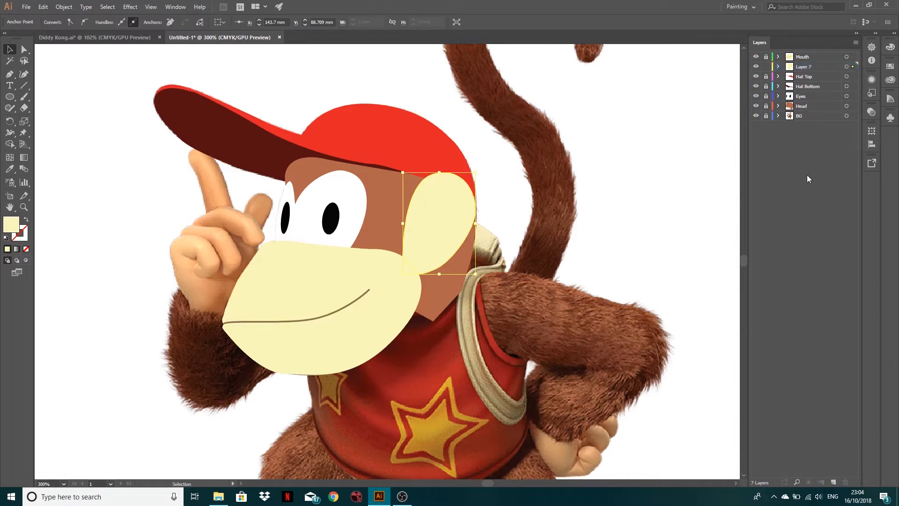
pyautogui.click(766, 67)
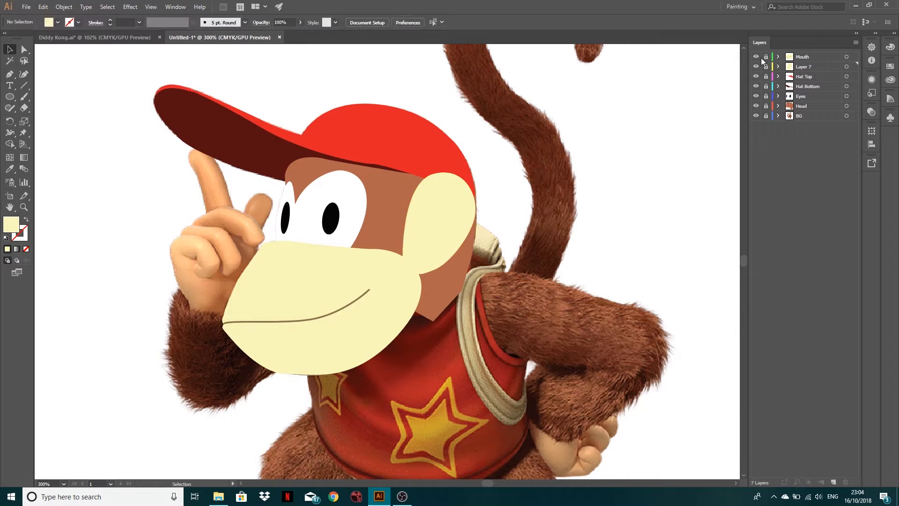
# Hide all the traced layers to examine the reference image's eyes, and show the layers again
pyautogui.click(760, 105)
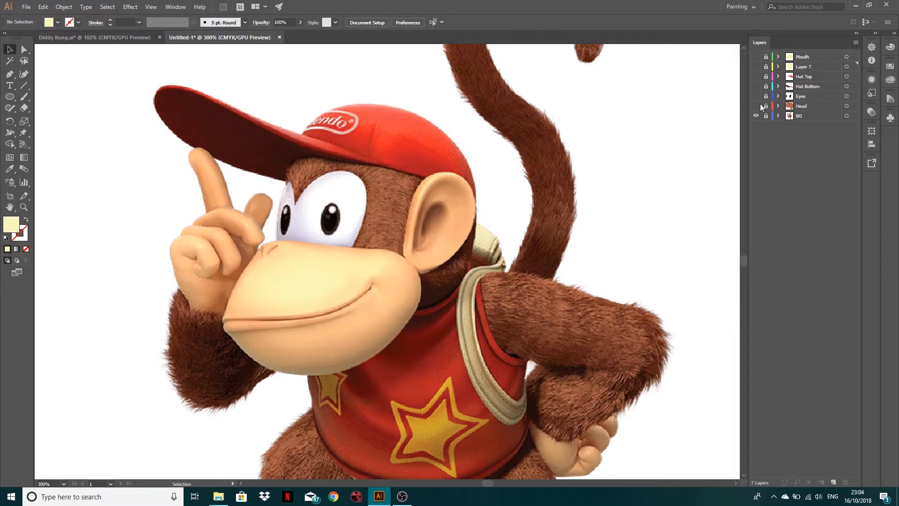
pyautogui.keyDown('alt'); pyautogui.click(757, 60); pyautogui.keyUp('alt')
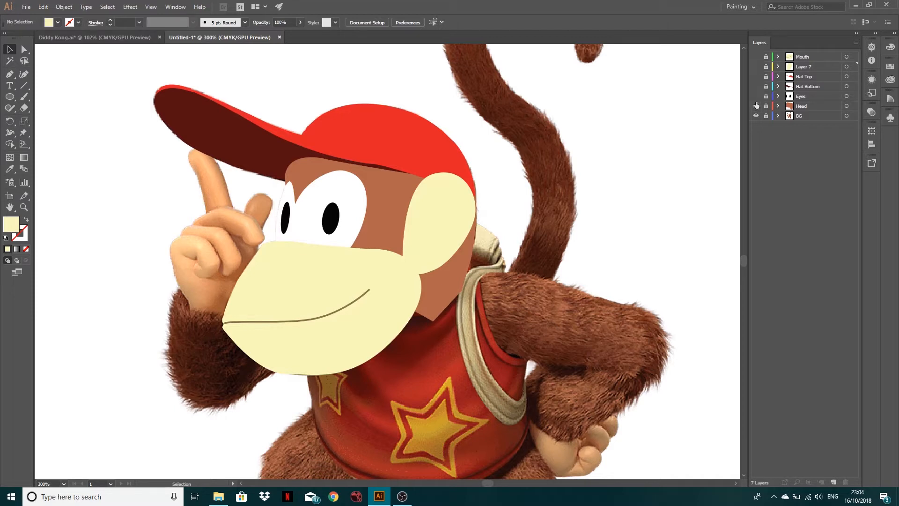
pyautogui.click(755, 105)
pyautogui.moveTo(757, 104); pyautogui.dragTo(756, 56)
# Draw a white circle about 1.65 mm in diameter on the unlocked Eyes layer, in the empty area beside the cap
pyautogui.click(767, 96)
pyautogui.doubleClick(15, 227)
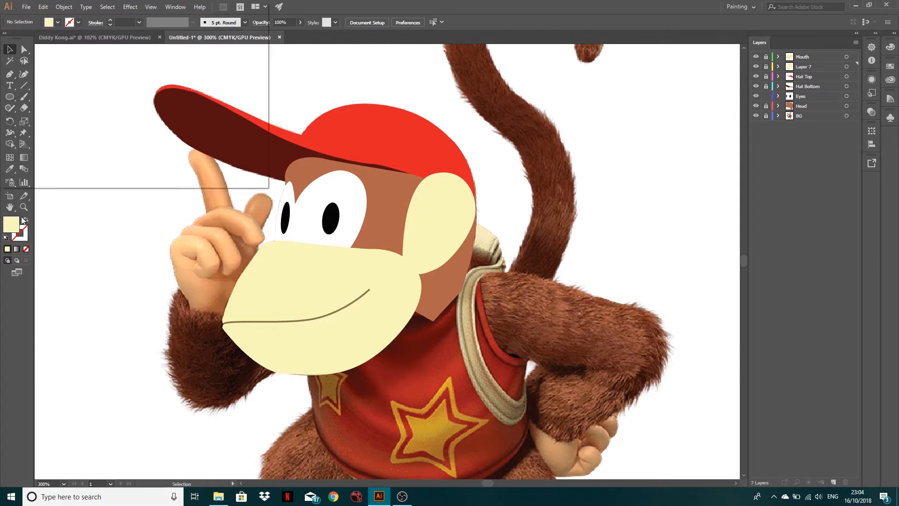
pyautogui.click(12, 39)
pyautogui.click(227, 43)
pyautogui.press('l')
pyautogui.click(806, 99)
pyautogui.moveTo(92, 147); pyautogui.dragTo(99, 155)
pyautogui.click(5, 51)
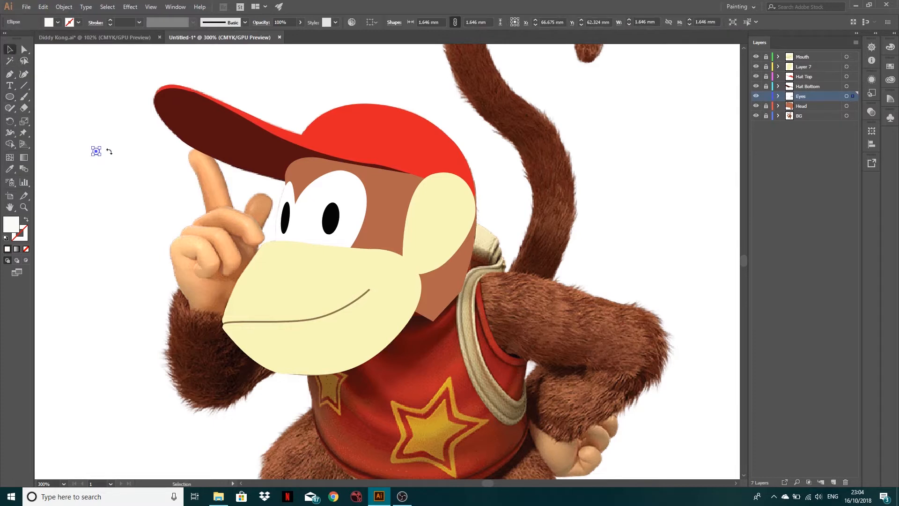
# Place the white circle on the upper part of the larger eye's pupil as a highlight, scaled to about 1.26 mm
pyautogui.scroll(2, 96, 151)
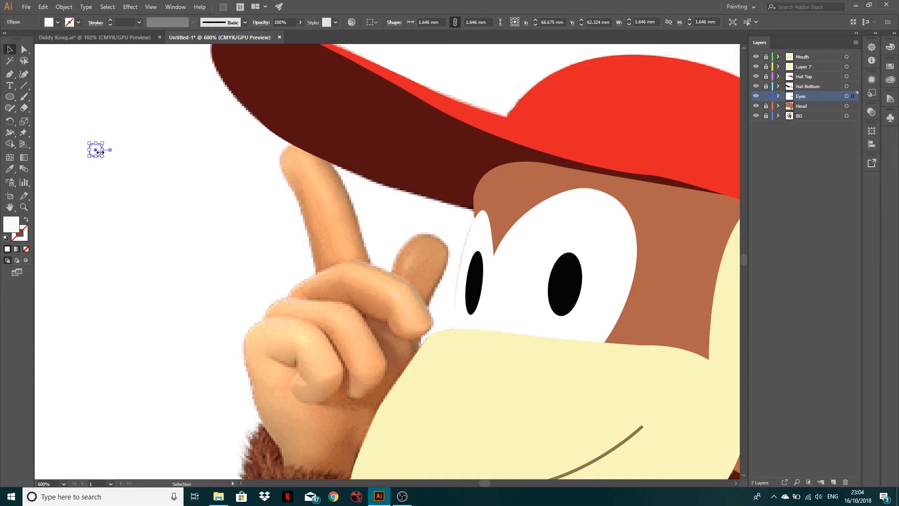
pyautogui.scroll(1, 99, 152)
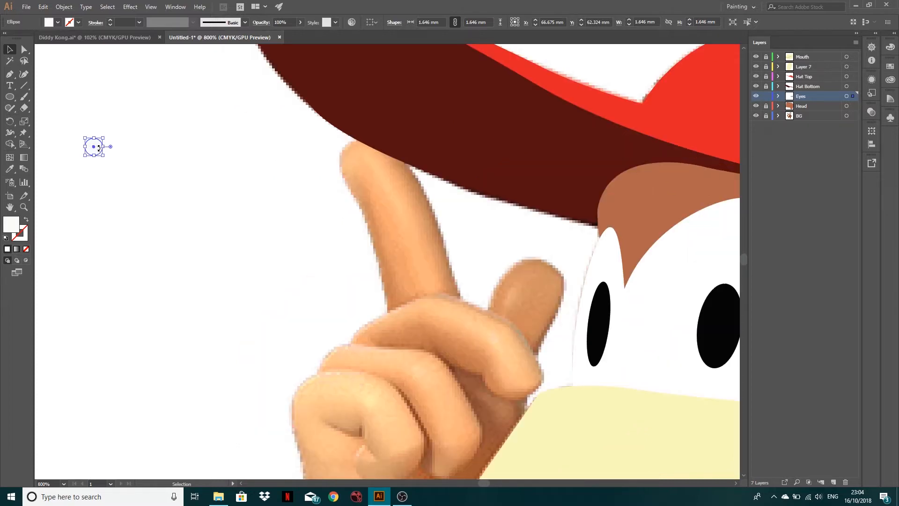
pyautogui.scroll(2, 97, 150)
pyautogui.moveTo(97, 149); pyautogui.dragTo(502, 265)
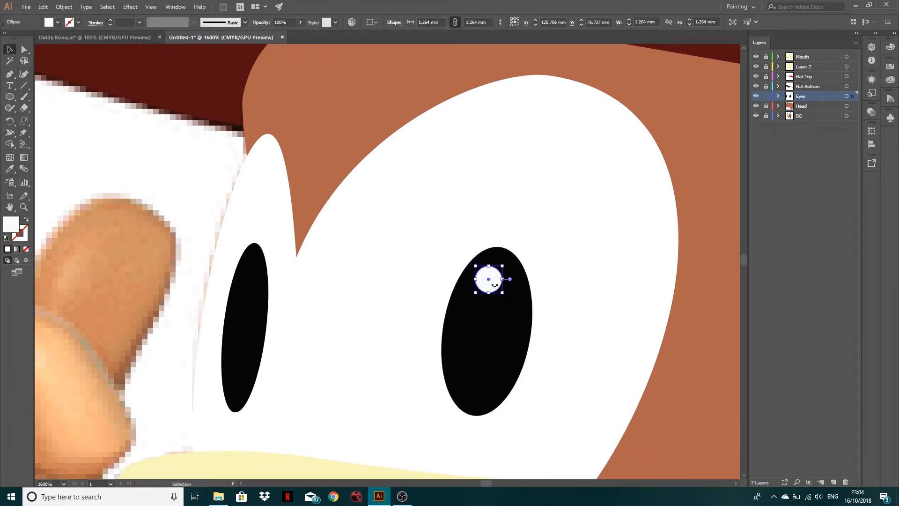
pyautogui.scroll(-4, 497, 281)
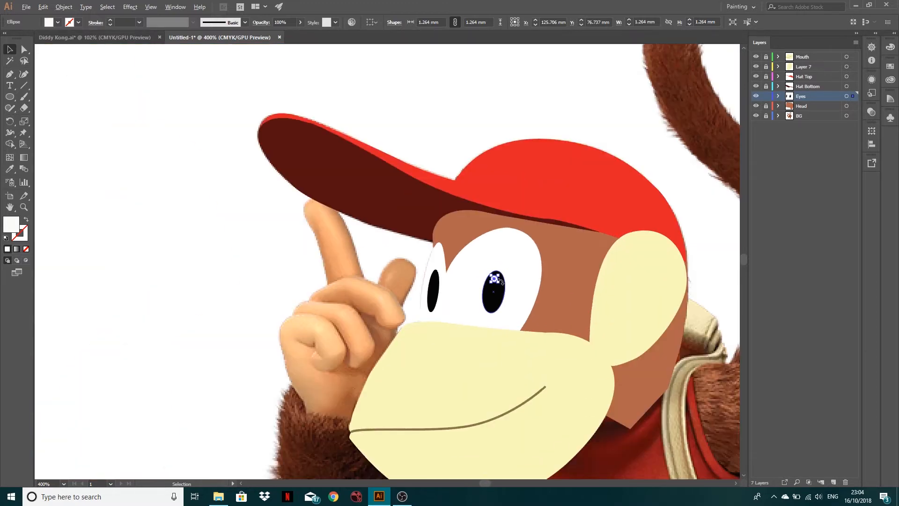
# Copy the larger pupil's white highlight and reshape the copy into an ellipse about 0.69 × 0.99 mm, beside the smaller eye's pupil
pyautogui.click(270, 267)
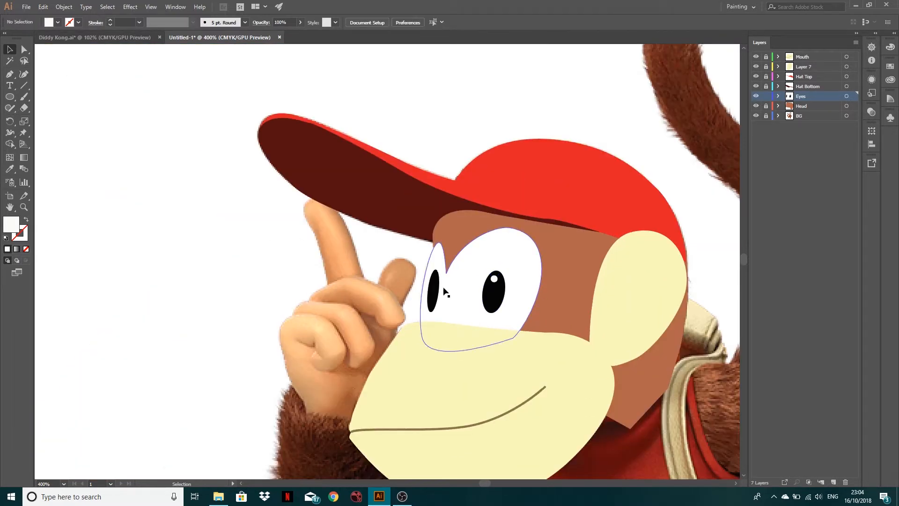
pyautogui.scroll(3, 499, 285)
pyautogui.scroll(3, 499, 285)
pyautogui.click(479, 287)
pyautogui.moveTo(499, 307); pyautogui.dragTo(487, 279)
pyautogui.hotkey('ctrl', 'c')
pyautogui.hotkey('ctrl', 'v')
pyautogui.moveTo(386, 268); pyautogui.dragTo(512, 262)
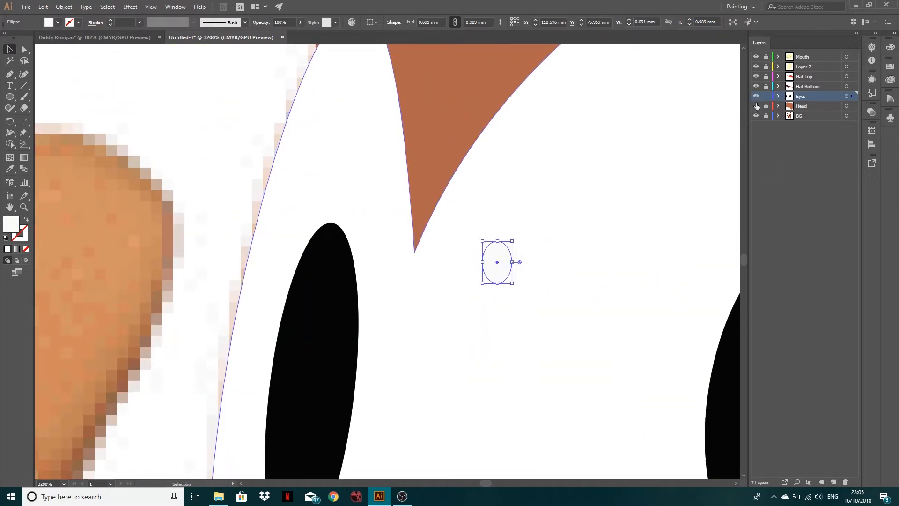
# Place the small white ellipse on the upper part of the smaller eye's pupil, slightly tilted, matching the reference highlight
pyautogui.click(756, 57)
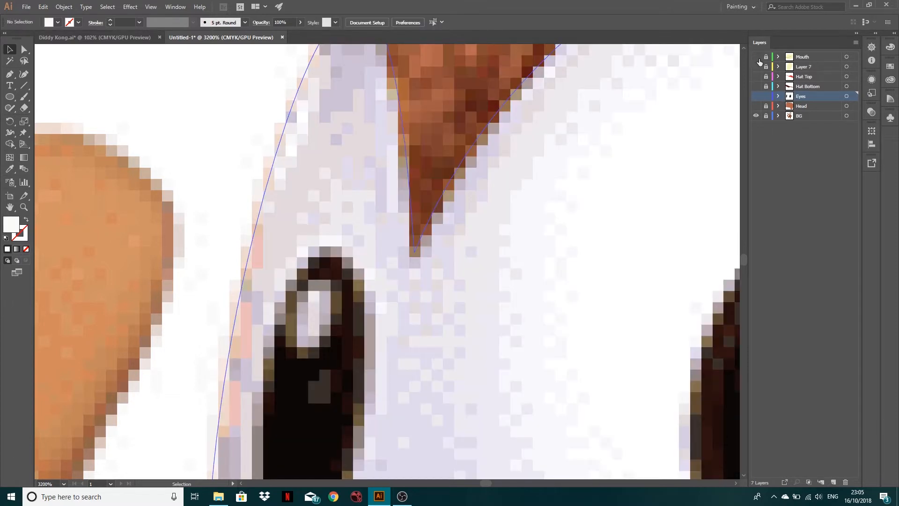
pyautogui.click(756, 106)
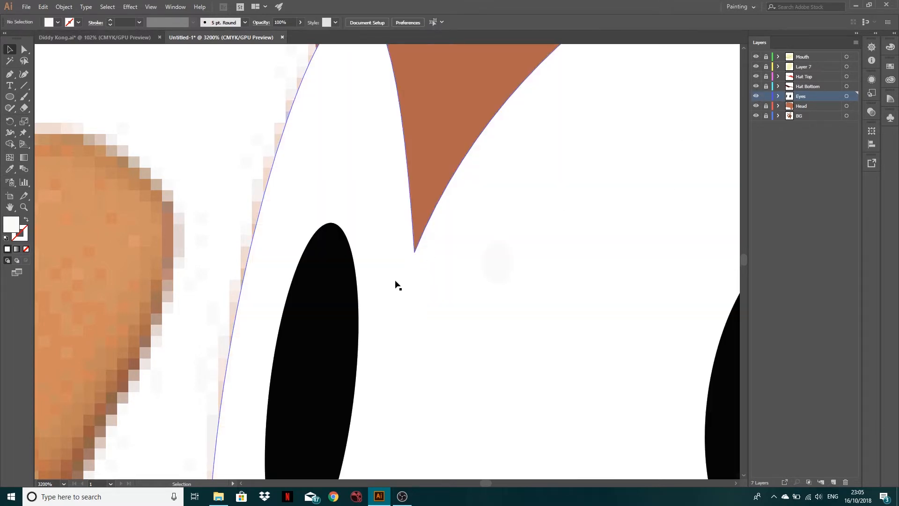
pyautogui.moveTo(494, 268); pyautogui.dragTo(324, 281)
pyautogui.moveTo(349, 249); pyautogui.dragTo(328, 263)
pyautogui.scroll(-5, 427, 257)
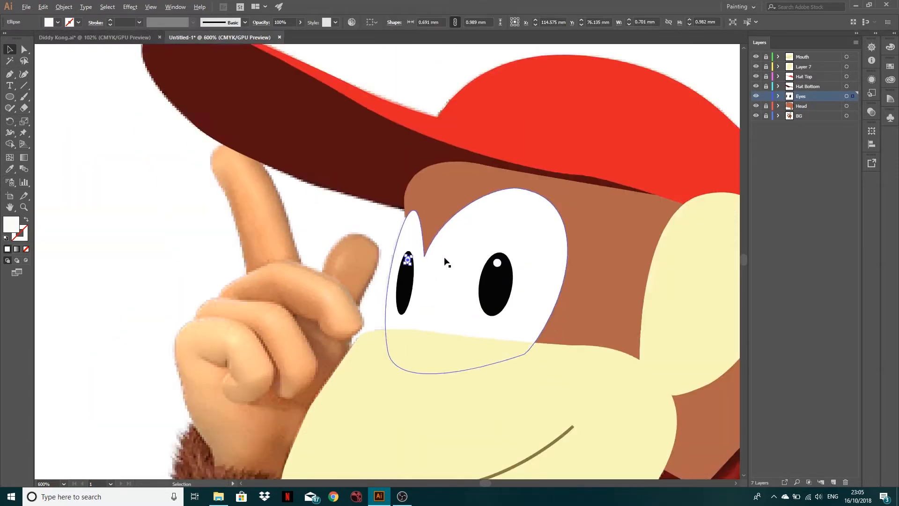
pyautogui.scroll(-2, 446, 263)
pyautogui.click(200, 248)
pyautogui.scroll(-1, 202, 247)
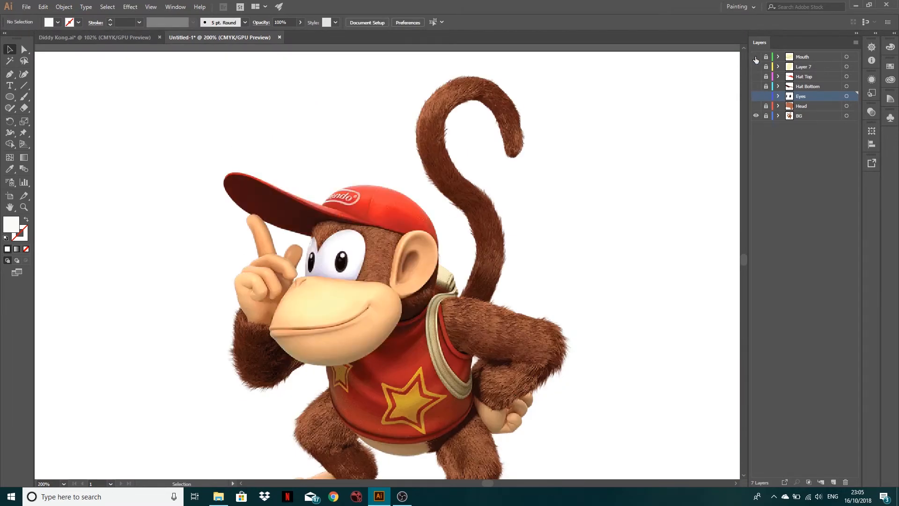
# Hide all the traced layers to compare the finished head with the reference image, and show them again
pyautogui.moveTo(755, 56); pyautogui.dragTo(756, 108)
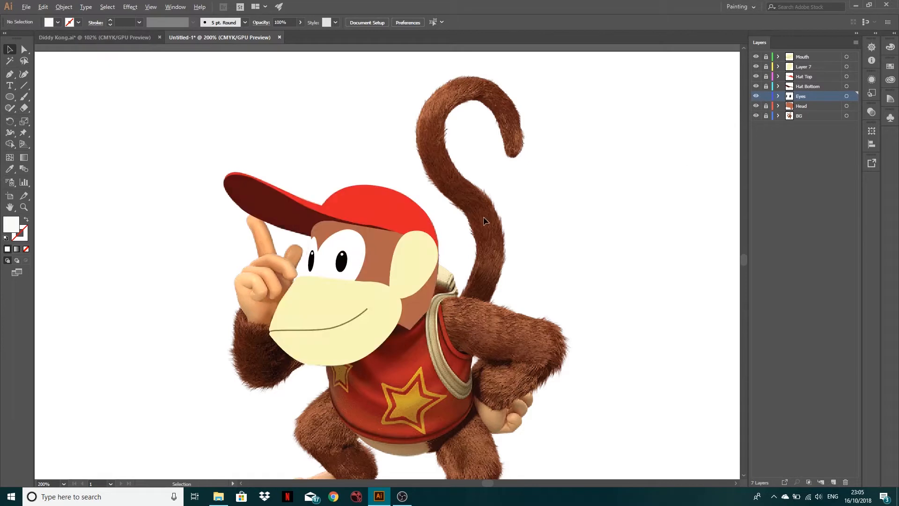
pyautogui.scroll(-1, 485, 220)
pyautogui.scroll(-1, 474, 269)
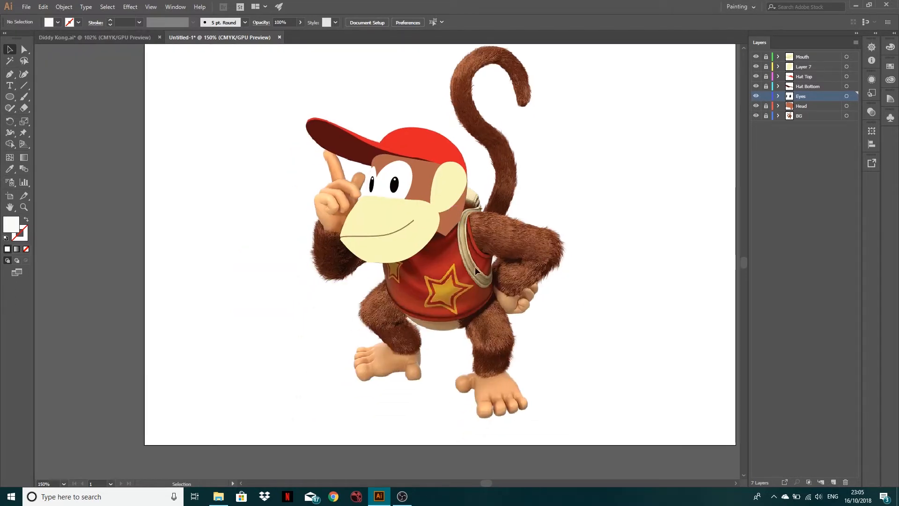
pyautogui.scroll(1, 462, 259)
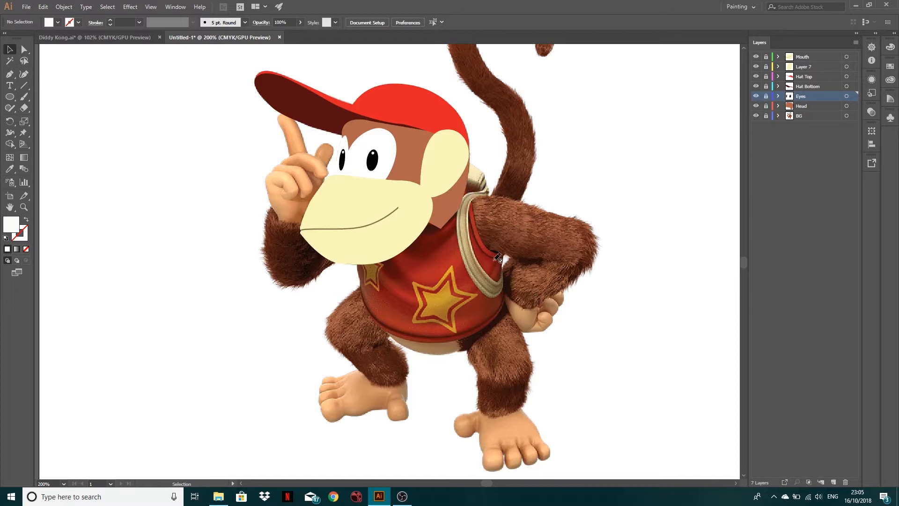
# Switch to the Diddy Kong.ai document and delete its Outline layer and the empty Layer 24
pyautogui.click(92, 40)
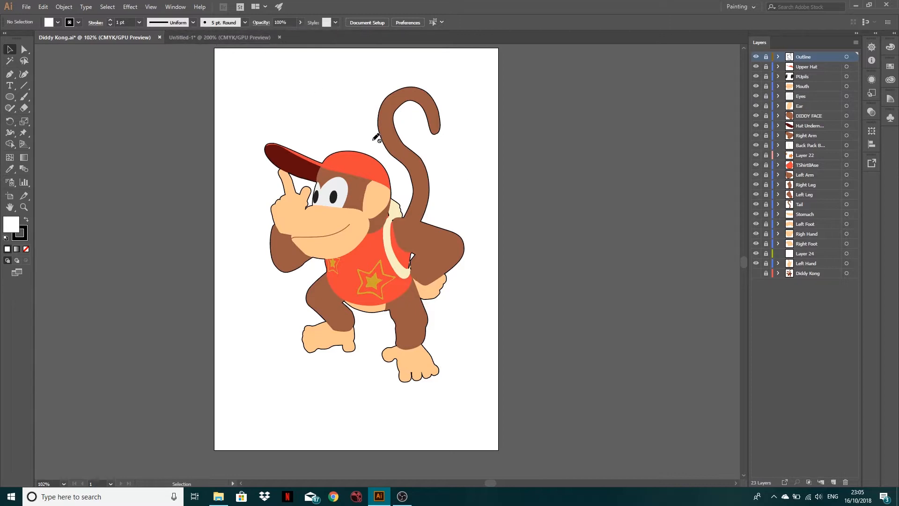
pyautogui.click(181, 37)
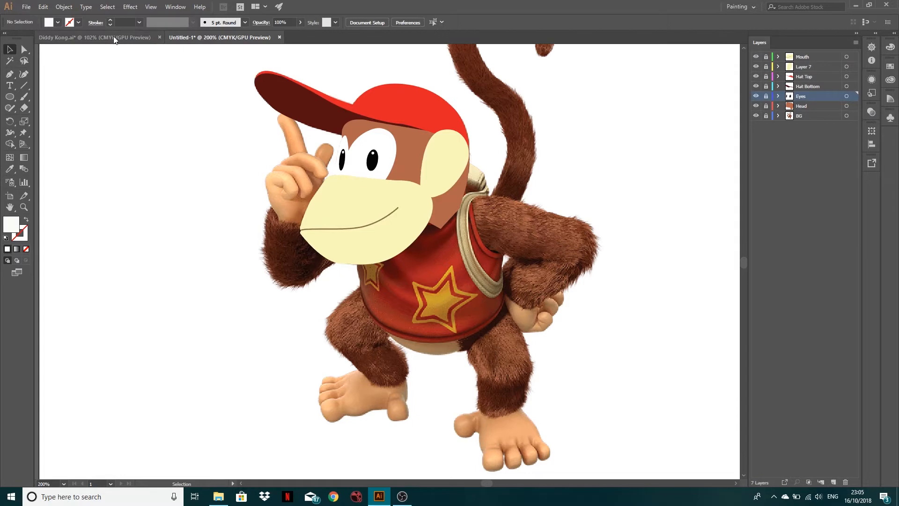
pyautogui.click(70, 37)
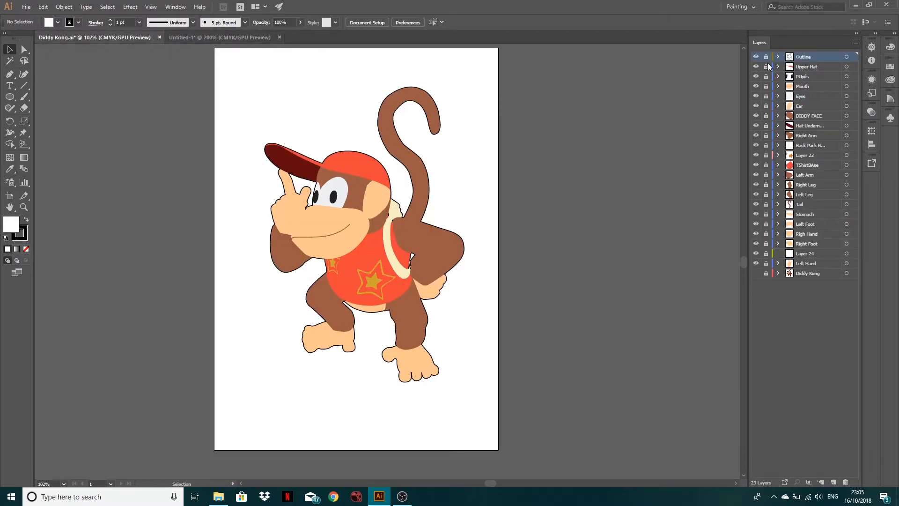
pyautogui.moveTo(811, 60); pyautogui.dragTo(845, 482)
pyautogui.click(756, 253)
pyautogui.click(755, 253)
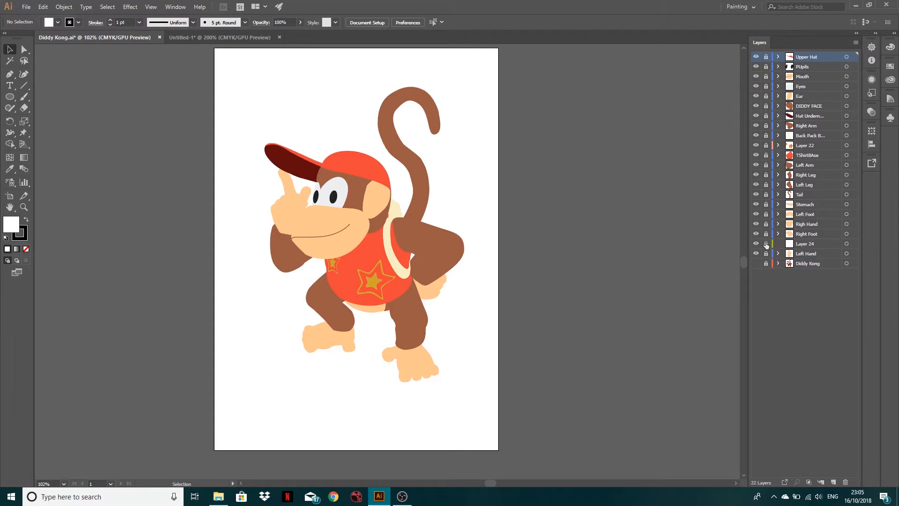
pyautogui.click(812, 242)
pyautogui.click(845, 481)
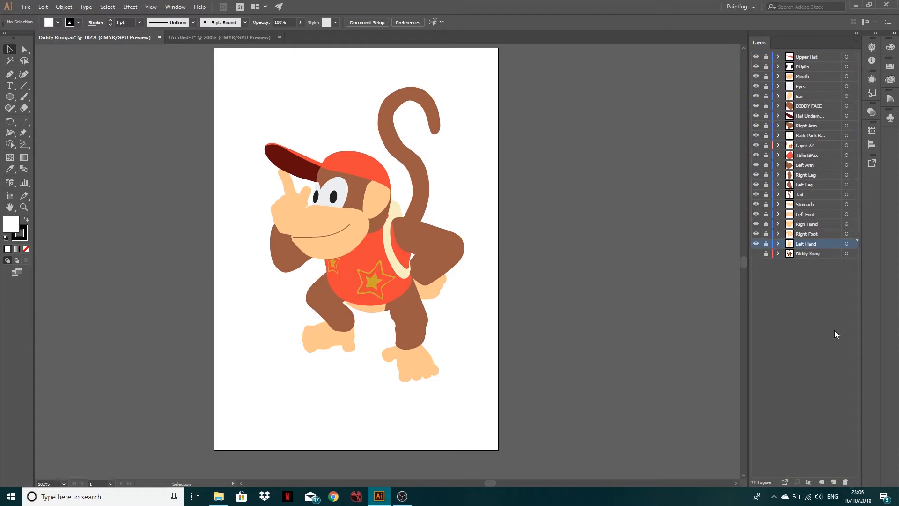
# Hide and show the foot, hand, stomach, tail, leg and left arm layers one at a time to examine each traced shape
pyautogui.click(756, 234)
pyautogui.click(756, 233)
pyautogui.click(756, 224)
pyautogui.click(756, 224)
pyautogui.click(756, 214)
pyautogui.click(756, 214)
pyautogui.click(757, 204)
pyautogui.click(756, 204)
pyautogui.click(757, 204)
pyautogui.click(757, 205)
pyautogui.click(756, 195)
pyautogui.click(756, 194)
pyautogui.click(756, 184)
pyautogui.click(756, 185)
pyautogui.click(756, 174)
pyautogui.click(756, 175)
pyautogui.click(756, 165)
pyautogui.click(756, 165)
# Toggle the visibility of the TShirtBAse layer and Layer 22 to examine how the shirt and its stars are built
pyautogui.click(756, 155)
pyautogui.click(756, 155)
pyautogui.click(756, 155)
pyautogui.click(756, 155)
pyautogui.scroll(3, 365, 243)
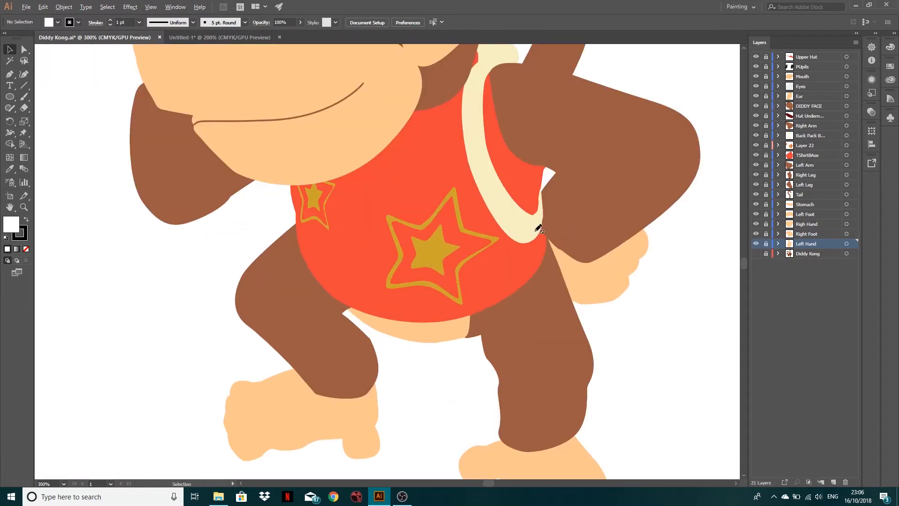
pyautogui.click(756, 155)
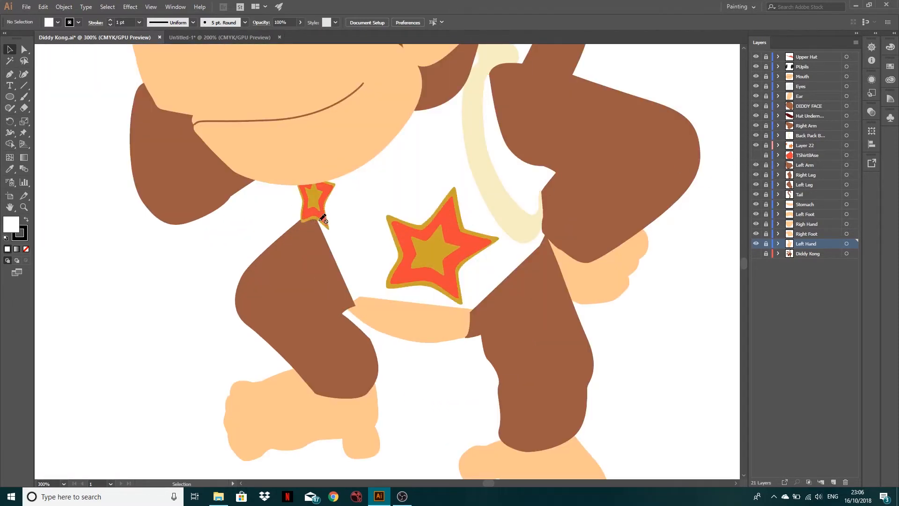
pyautogui.click(756, 155)
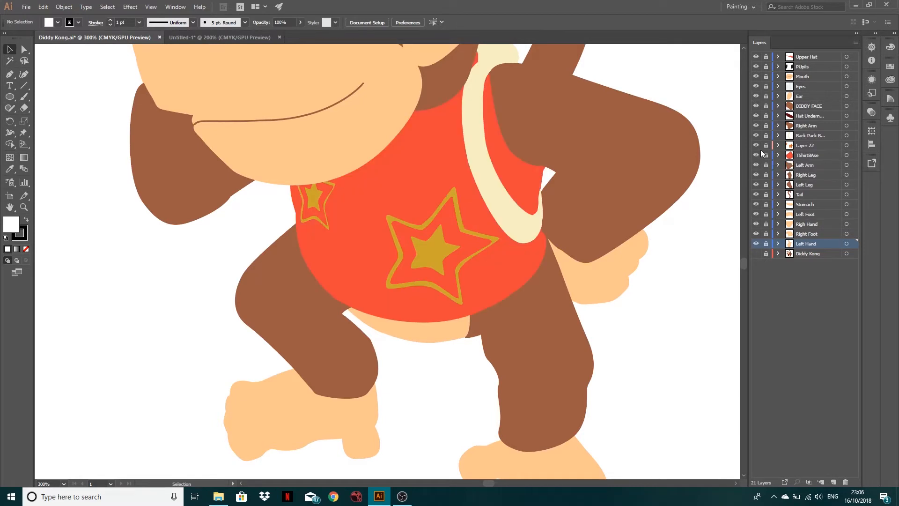
pyautogui.click(756, 146)
pyautogui.click(756, 145)
# Hide the TShirtBAse layer and Layer 22, and show the Diddy Kong reference layer
pyautogui.click(756, 155)
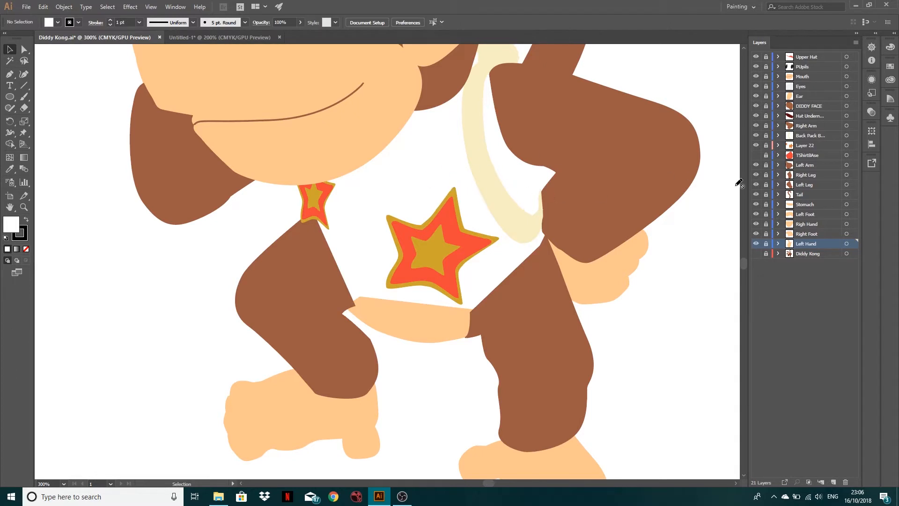
pyautogui.click(756, 146)
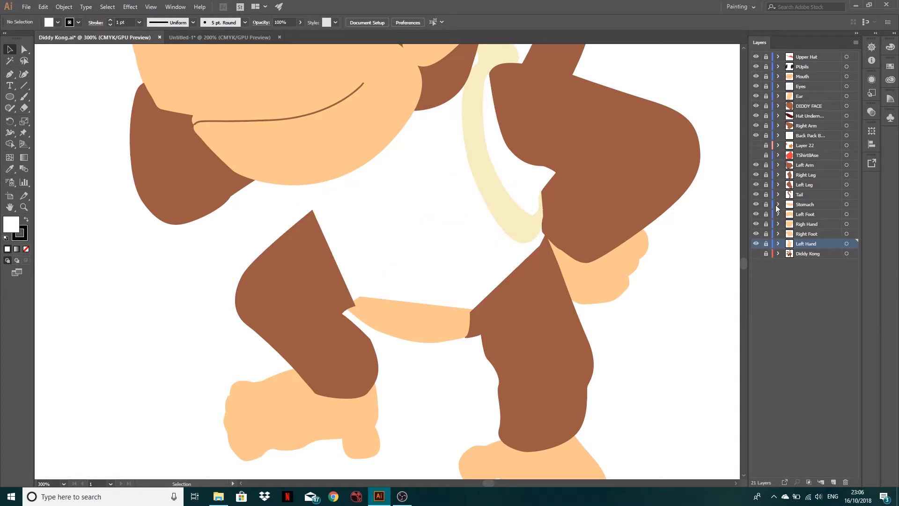
pyautogui.click(756, 254)
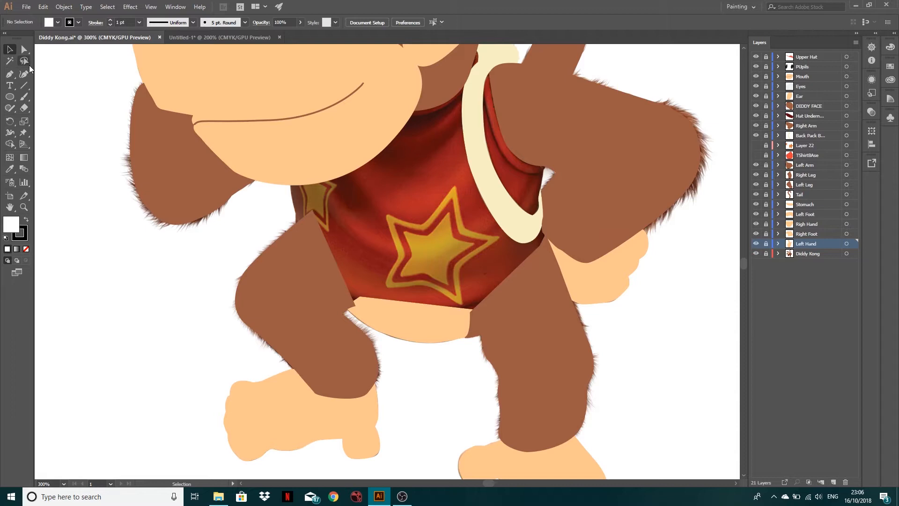
# Add a new layer for tracing the shirt star and move it directly above Layer 22
pyautogui.click(10, 74)
pyautogui.scroll(1, 412, 220)
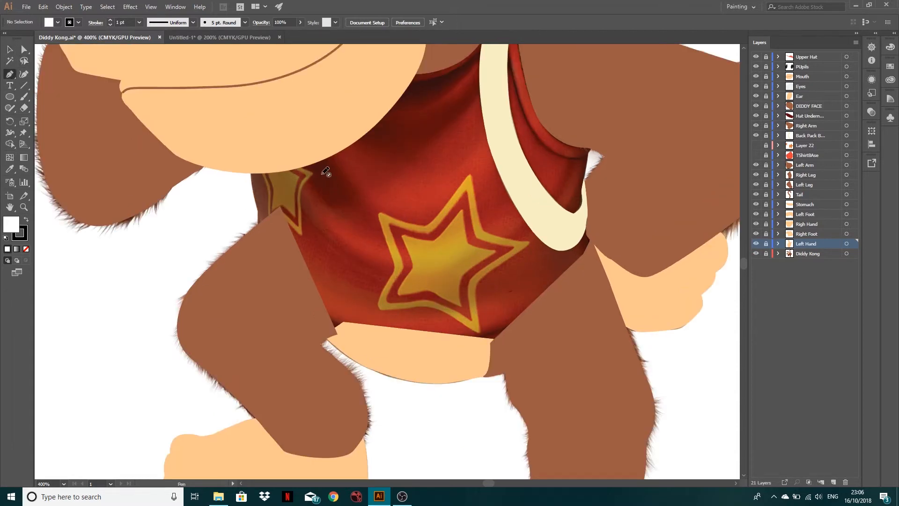
pyautogui.click(833, 482)
pyautogui.moveTo(799, 247); pyautogui.dragTo(803, 140)
# Trace the large shirt star from its upper-left tip to its top tip with the Pen tool, and remove the path's fill
pyautogui.click(381, 213)
pyautogui.click(423, 227)
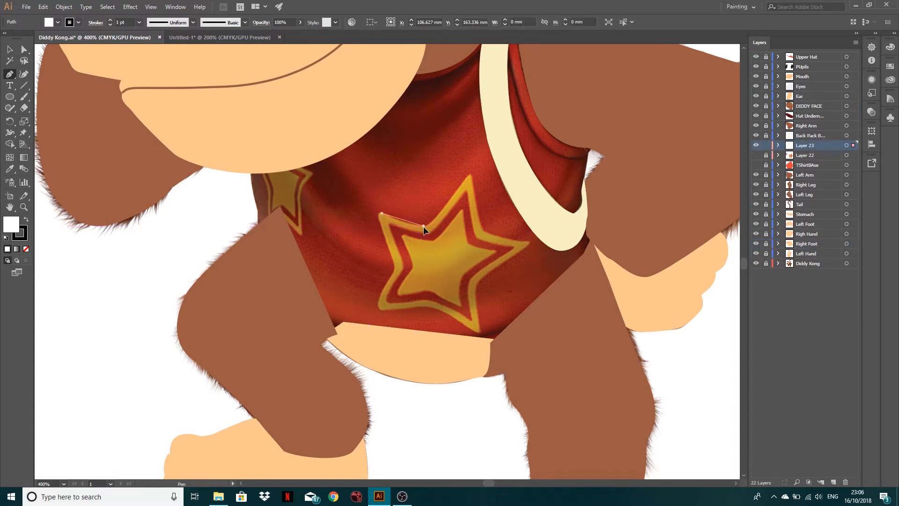
pyautogui.press('Escape')
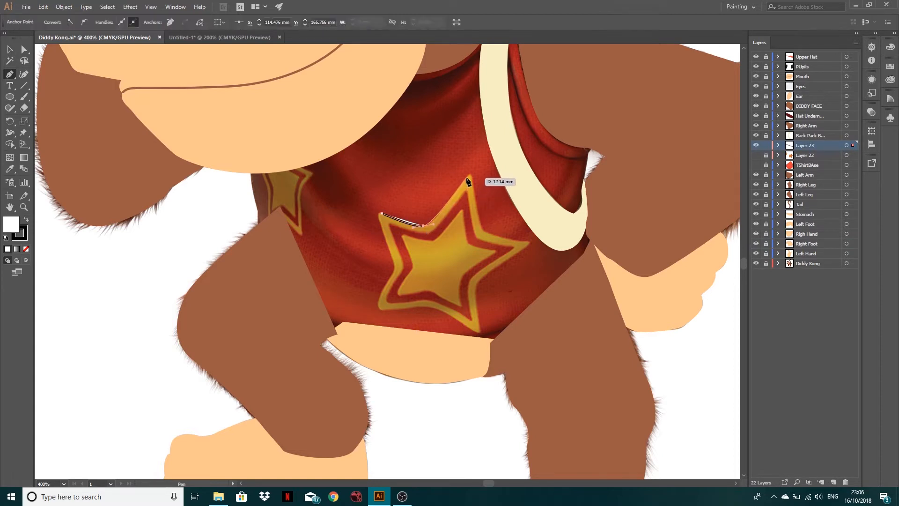
pyautogui.moveTo(468, 176); pyautogui.dragTo(473, 185)
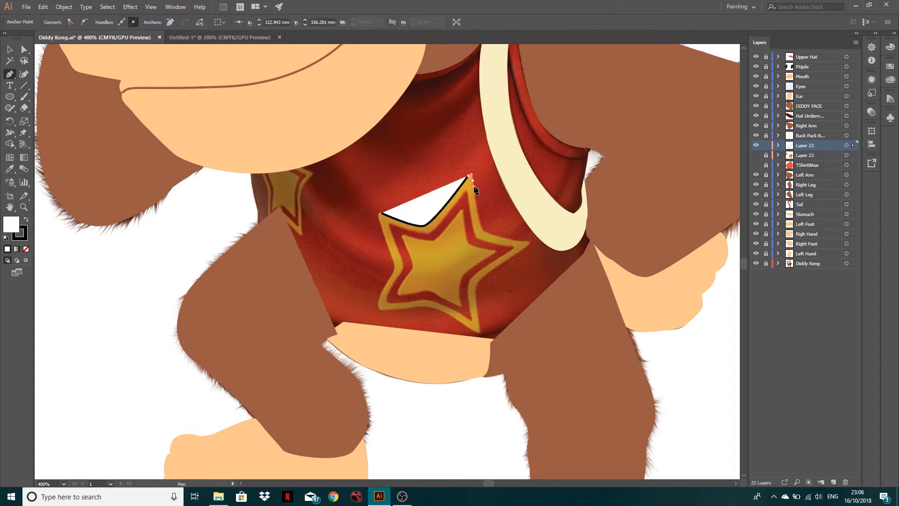
pyautogui.click(26, 249)
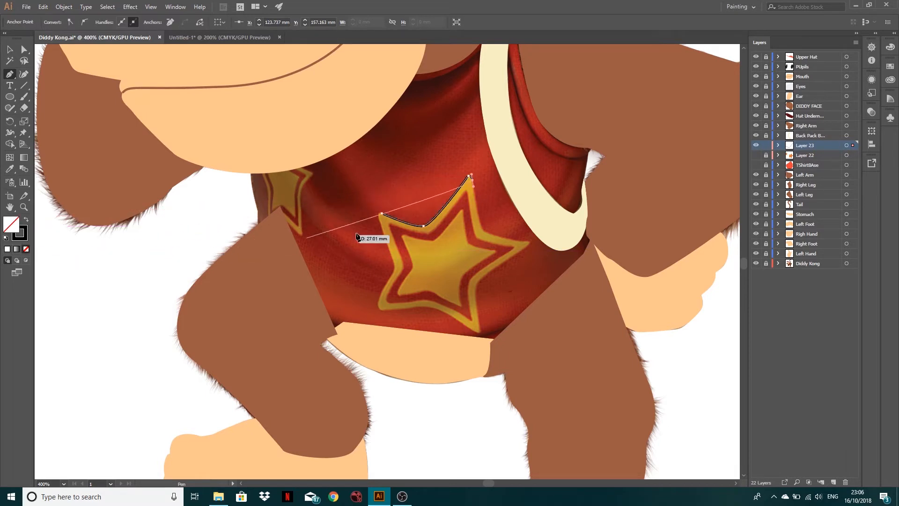
# Continue the path around the star's remaining points and close it into an outline about 28.6 × 29.9 mm
pyautogui.click(480, 226)
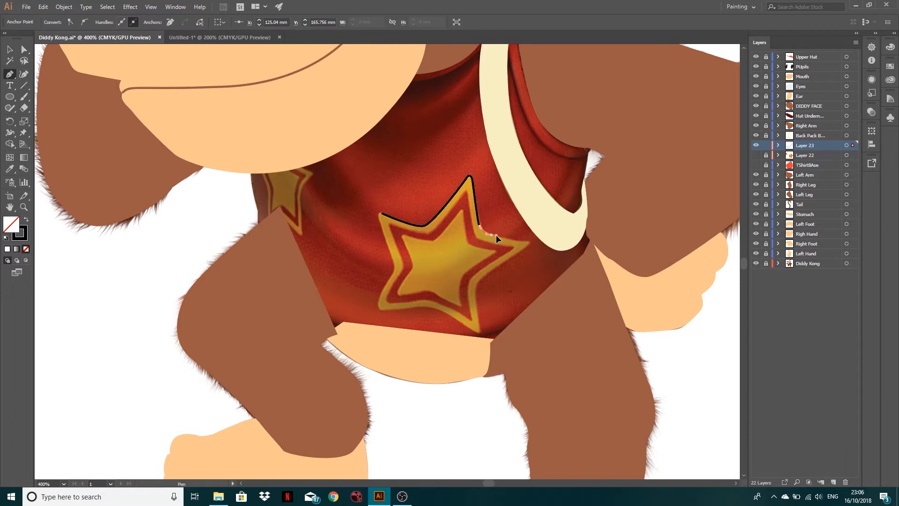
pyautogui.click(494, 234)
pyautogui.moveTo(528, 240); pyautogui.dragTo(521, 248)
pyautogui.click(478, 281)
pyautogui.moveTo(478, 282)
pyautogui.mouseDown()
pyautogui.moveTo(465, 324)
pyautogui.moveTo(426, 306)
pyautogui.moveTo(380, 311)
pyautogui.mouseUp()
pyautogui.moveTo(380, 311); pyautogui.dragTo(381, 294)
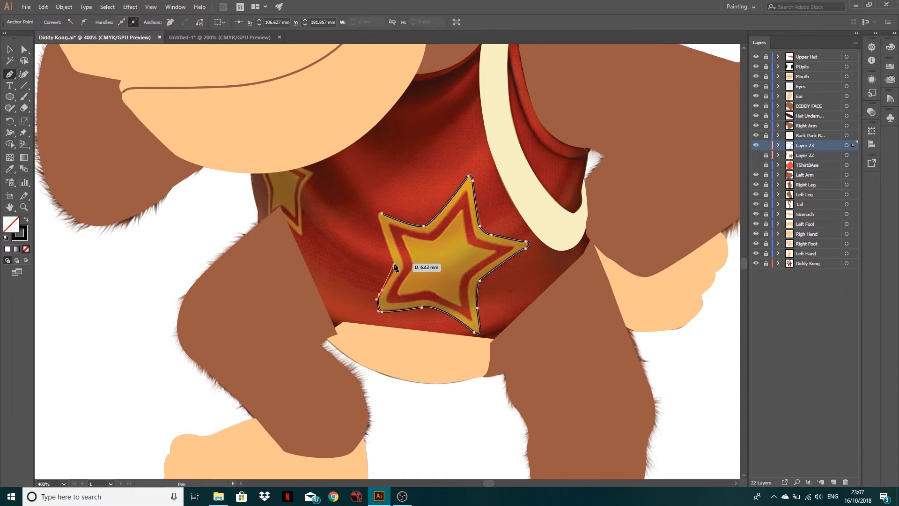
pyautogui.moveTo(390, 252); pyautogui.dragTo(375, 209)
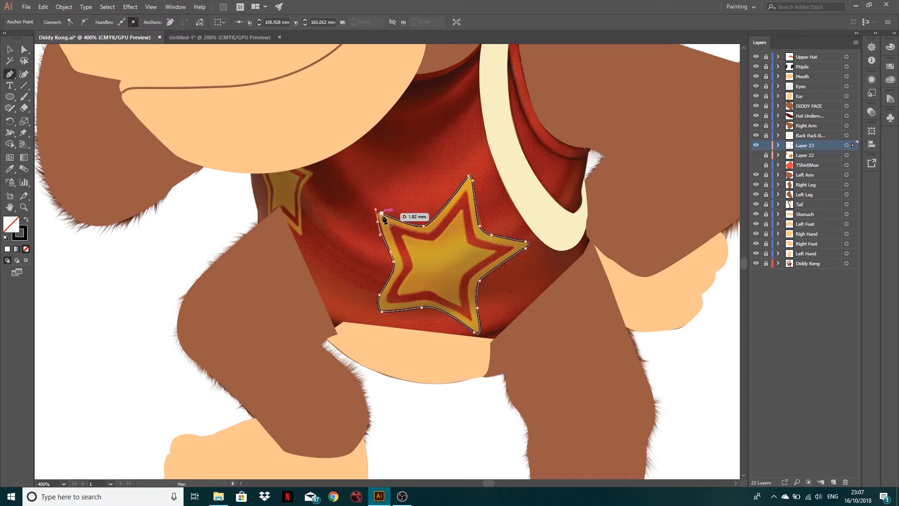
pyautogui.click(382, 214)
# Fill the traced star with the gold sampled from the reference star, using the Eyedropper
pyautogui.press('i')
pyautogui.click(427, 247)
pyautogui.press('v')
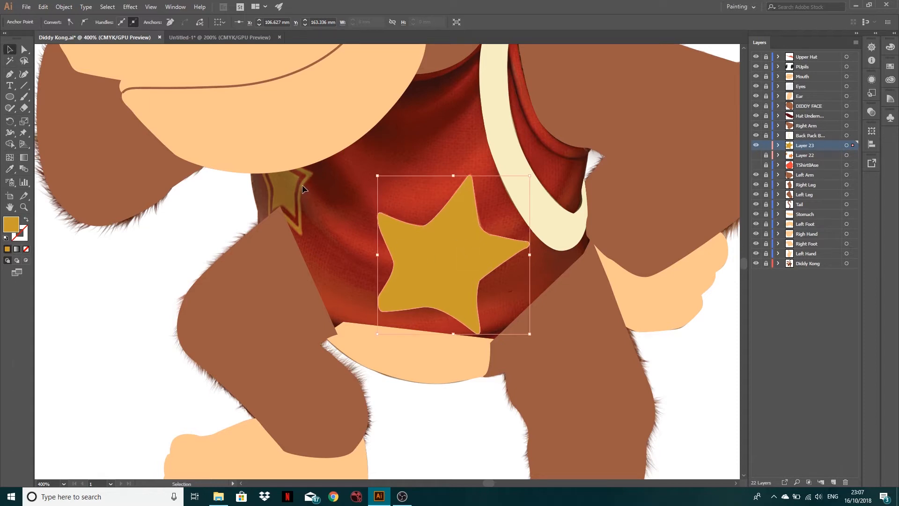
pyautogui.press('a')
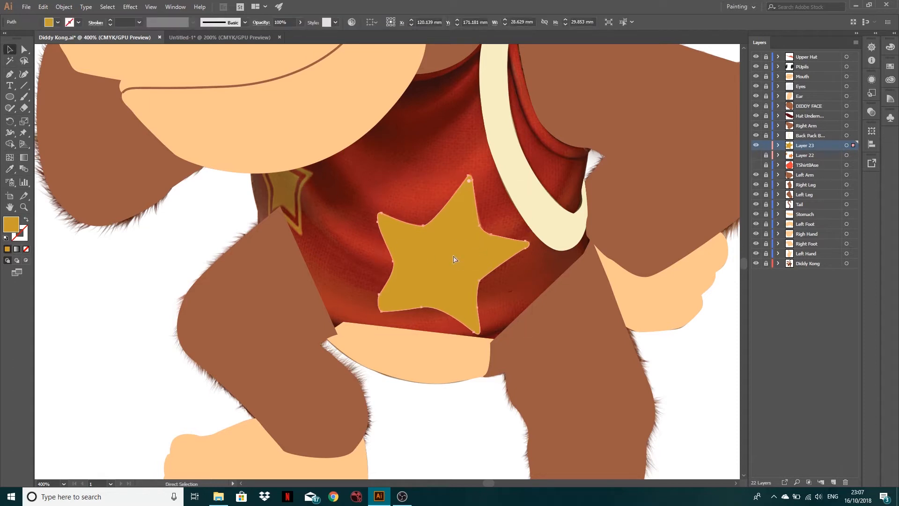
pyautogui.press('v')
pyautogui.moveTo(454, 229); pyautogui.dragTo(478, 238)
pyautogui.hotkey('ctrl', 'z')
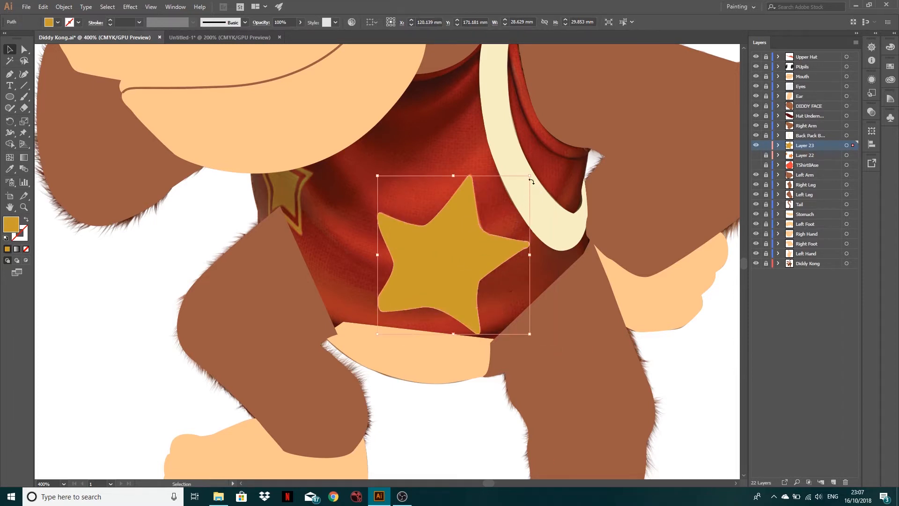
# Duplicate the gold star in place, shrink the copy to about 25.2 × 26.3 mm inside it, and fill it with red sampled from the shirt
pyautogui.hotkey('ctrl', 'c')
pyautogui.hotkey('ctrl', 'f')
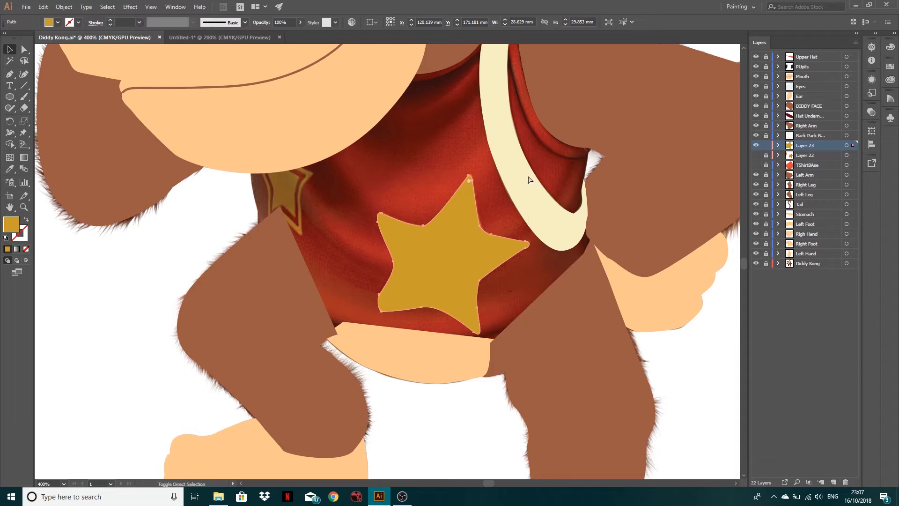
pyautogui.moveTo(529, 178); pyautogui.dragTo(516, 190)
pyautogui.moveTo(446, 249)
pyautogui.mouseDown()
pyautogui.moveTo(453, 242)
pyautogui.moveTo(432, 255)
pyautogui.mouseUp()
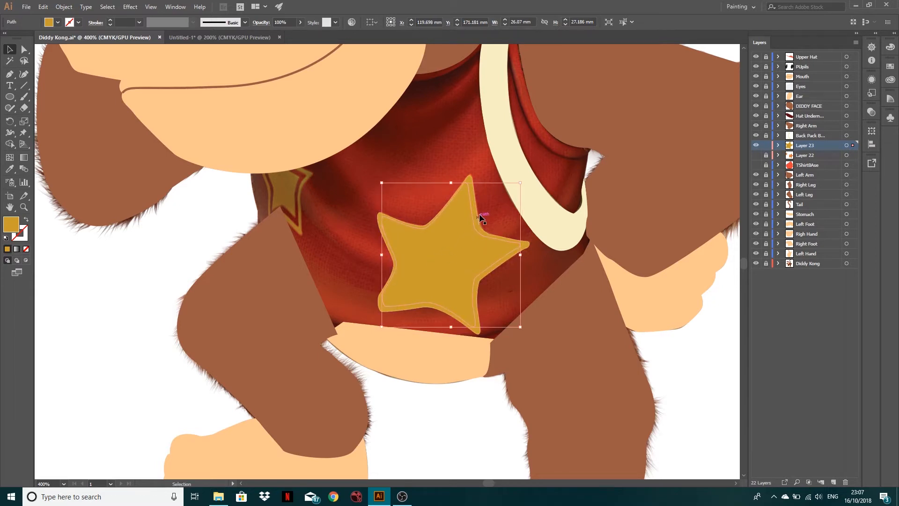
pyautogui.moveTo(523, 182); pyautogui.dragTo(516, 187)
pyautogui.moveTo(452, 234); pyautogui.dragTo(451, 240)
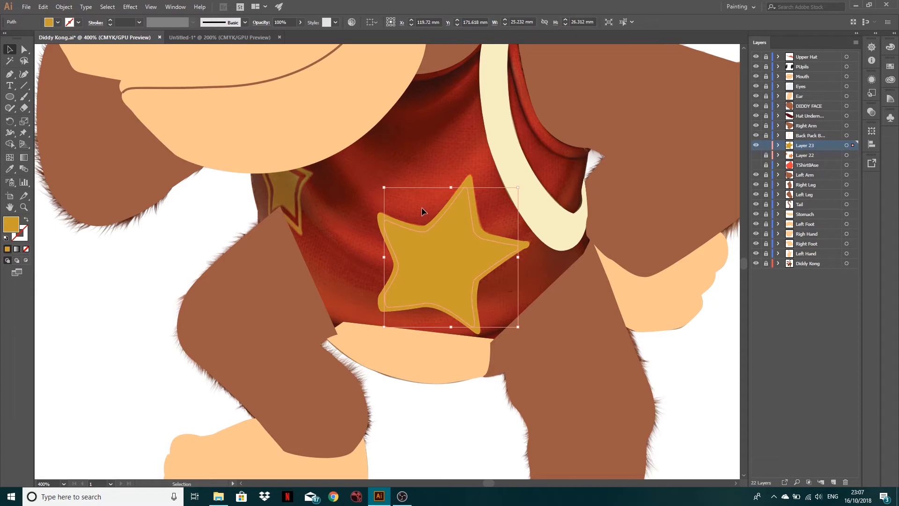
pyautogui.press('i')
pyautogui.click(404, 199)
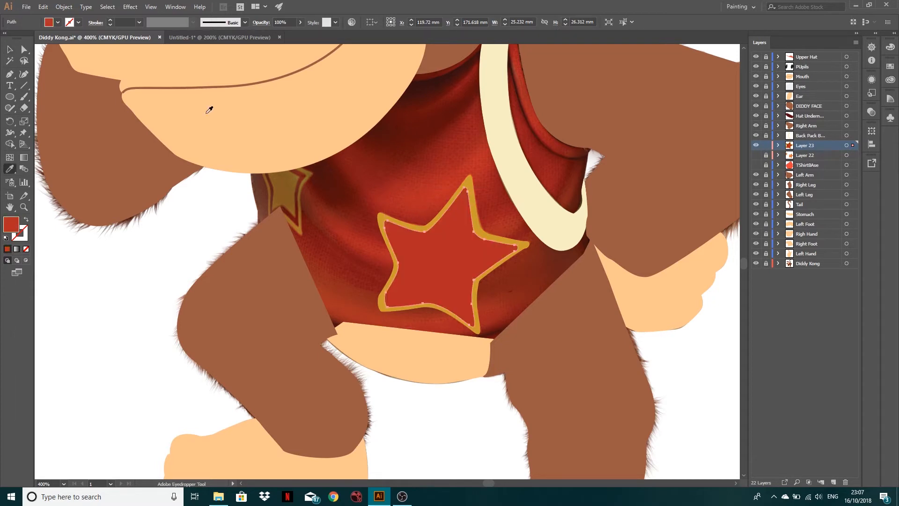
# Adjust the red inner star's anchor points with Direct Selection to even out the gold border, widening it to about 25.8 mm
pyautogui.click(24, 48)
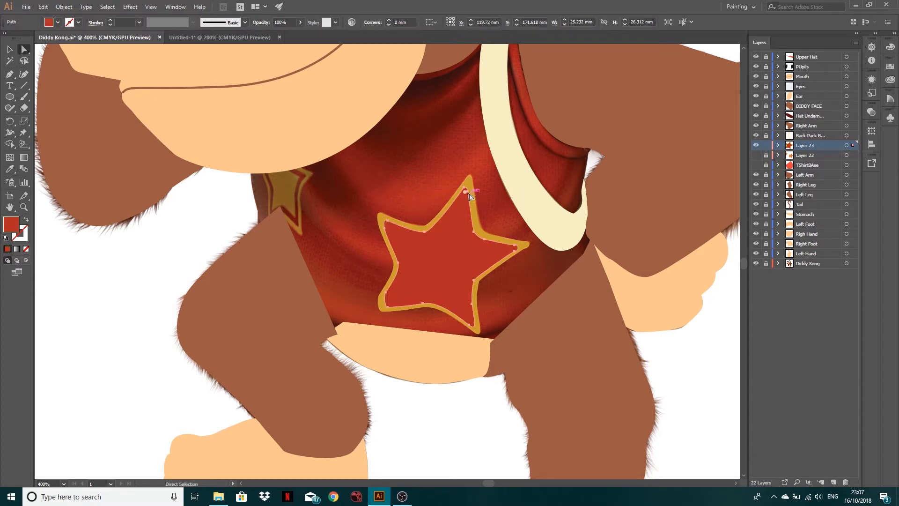
pyautogui.moveTo(468, 191); pyautogui.dragTo(470, 191)
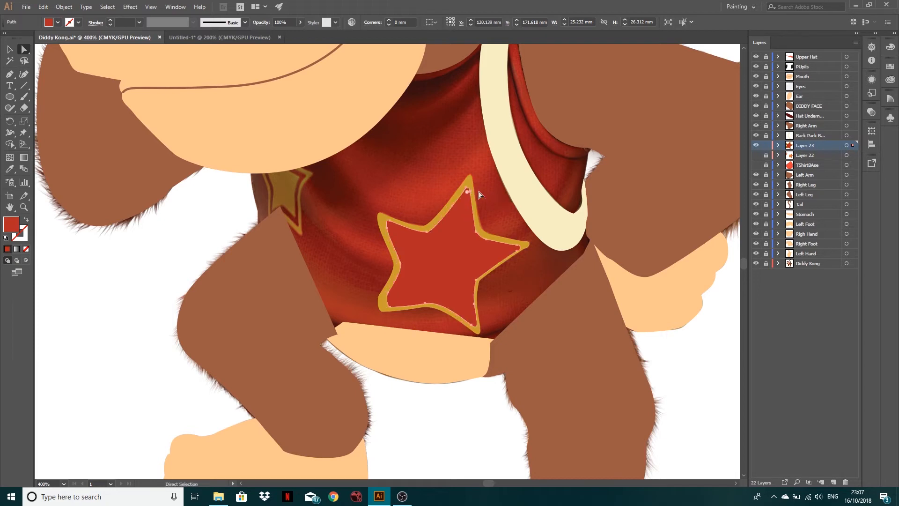
pyautogui.click(478, 193)
pyautogui.moveTo(477, 281); pyautogui.dragTo(474, 281)
pyautogui.moveTo(397, 262); pyautogui.dragTo(398, 263)
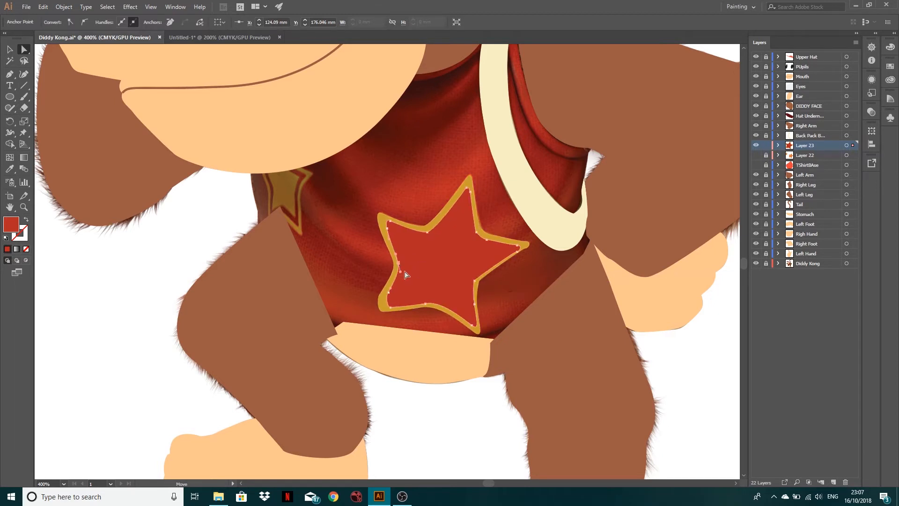
pyautogui.moveTo(384, 296); pyautogui.dragTo(386, 307)
pyautogui.click(9, 50)
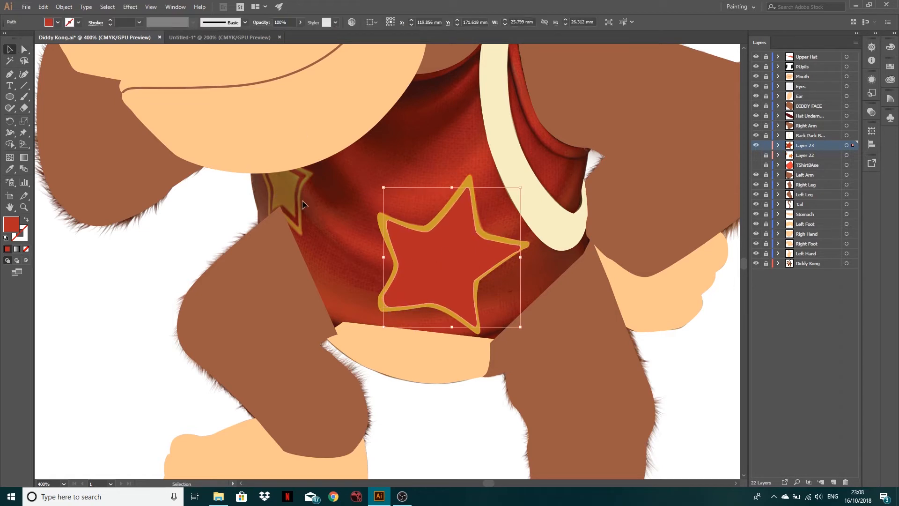
# Duplicate the red star, shrink the copy to about 18.1 × 18.4 mm, center it, and fill it with the border's gold
pyautogui.press('a')
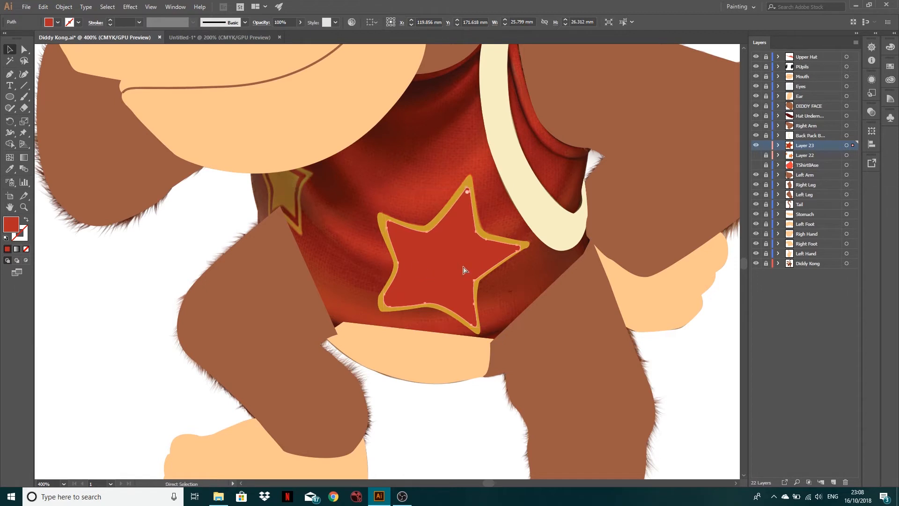
pyautogui.press('v')
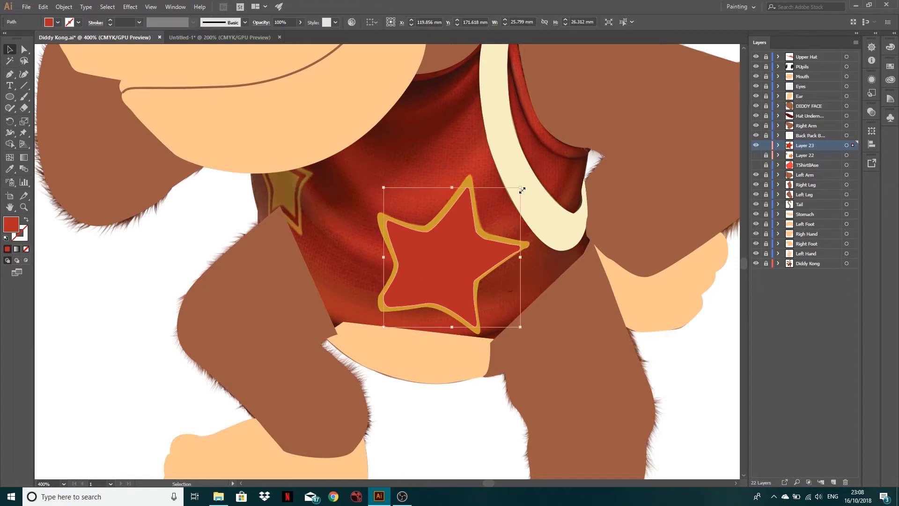
pyautogui.moveTo(521, 189); pyautogui.dragTo(479, 228)
pyautogui.moveTo(431, 266); pyautogui.dragTo(447, 248)
pyautogui.press('i')
pyautogui.click(386, 218)
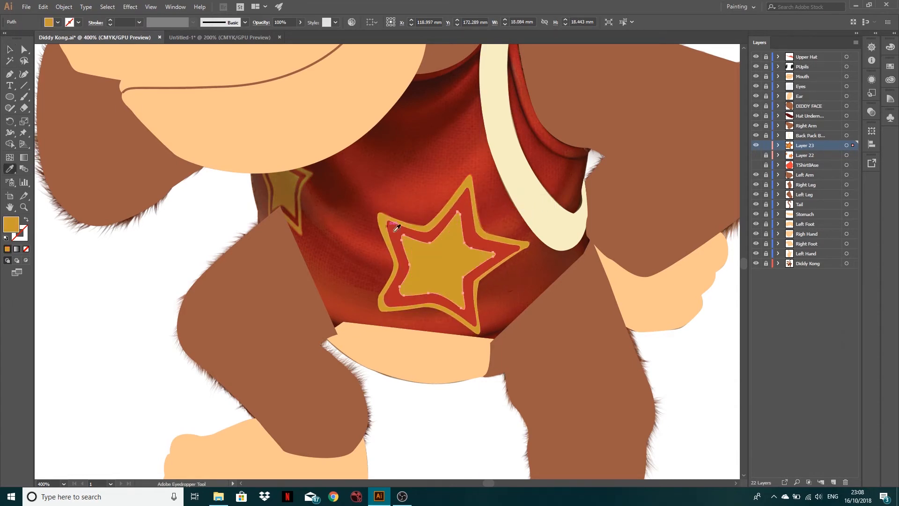
pyautogui.press('v')
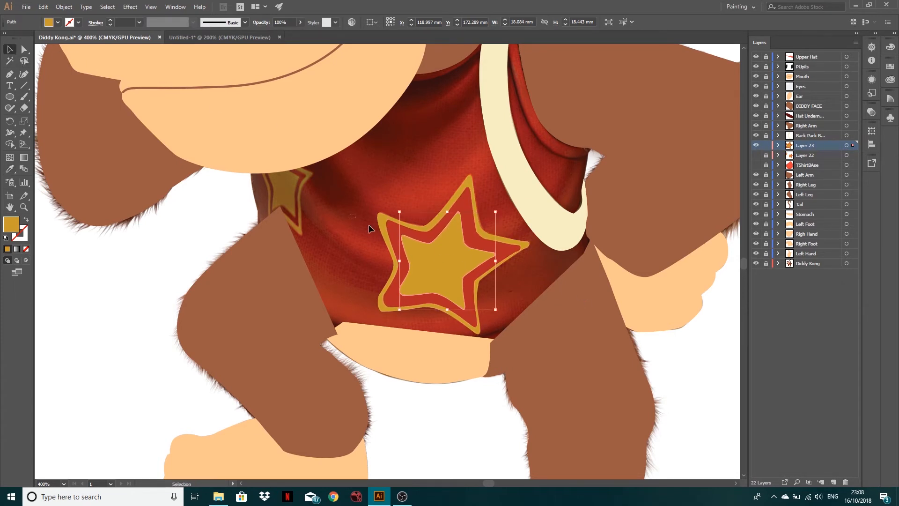
# Delete the traced stars from Layer 23 and show the Layer 22 and TShirtBAse layers
pyautogui.moveTo(370, 228); pyautogui.dragTo(469, 265)
pyautogui.press('Delete')
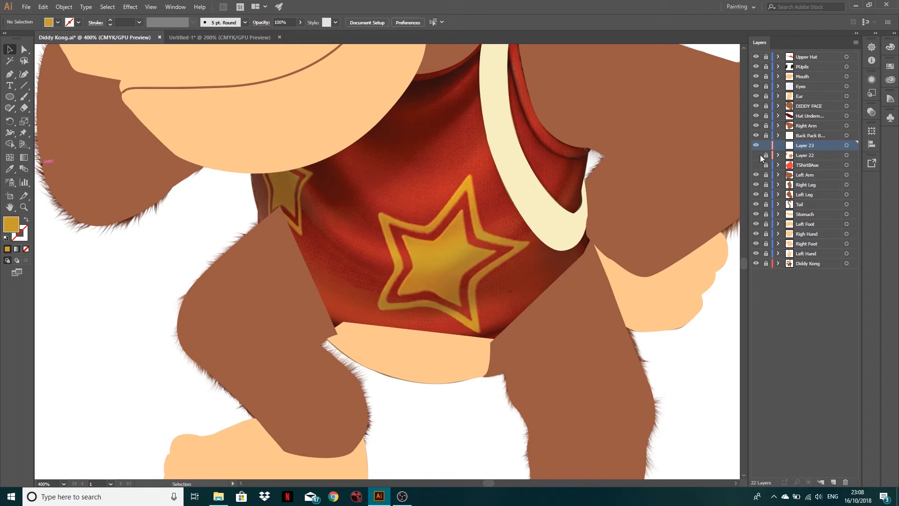
pyautogui.click(755, 155)
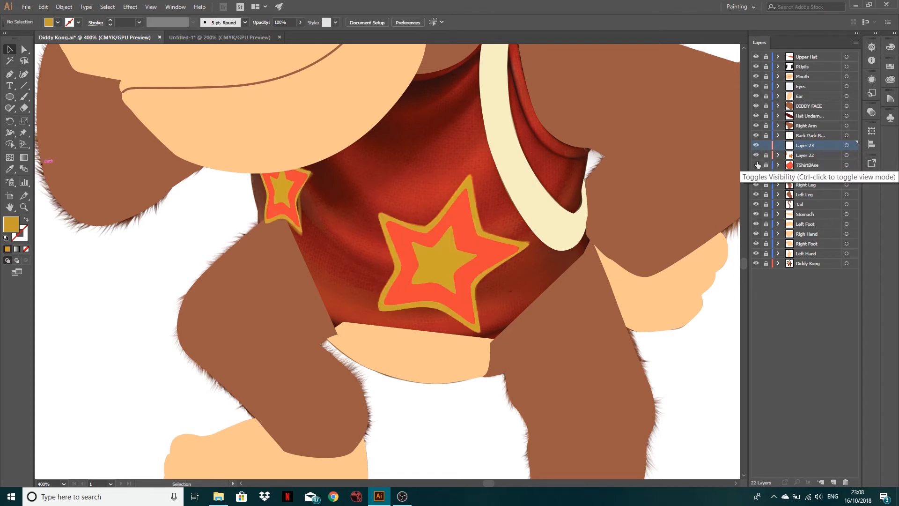
pyautogui.click(756, 165)
# Check the backpack strap and right arm artwork by toggling their layers' visibility
pyautogui.keyDown('alt'); pyautogui.scroll(-2, 528, 193); pyautogui.keyUp('alt')
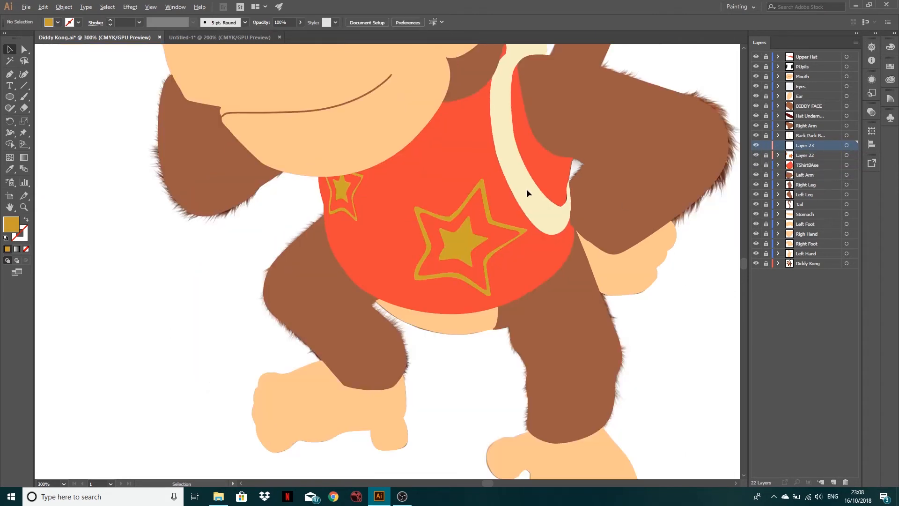
pyautogui.click(755, 135)
pyautogui.click(755, 135)
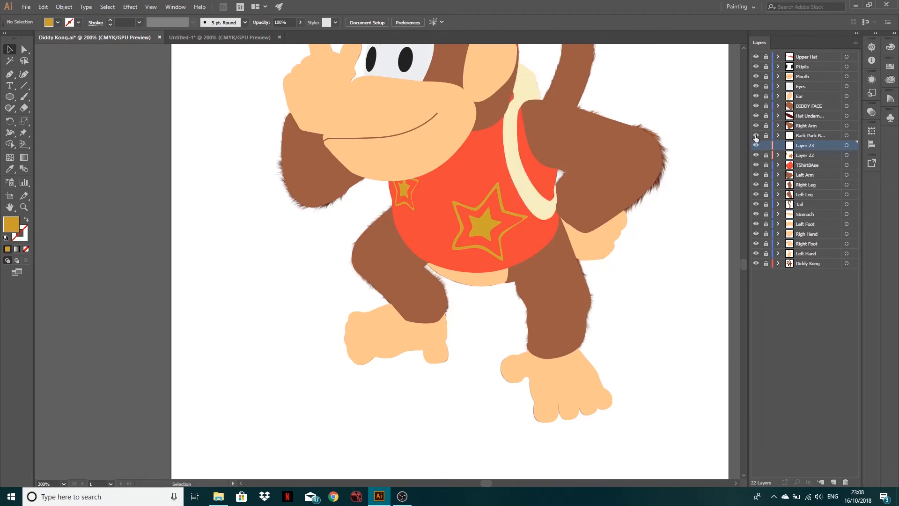
pyautogui.click(755, 135)
pyautogui.click(755, 135)
pyautogui.click(755, 127)
pyautogui.click(755, 125)
# Hide the Diddy Kong reference layer and unlock all the traced artwork layers
pyautogui.scroll(-2, 491, 103)
pyautogui.moveTo(491, 102); pyautogui.dragTo(480, 174)
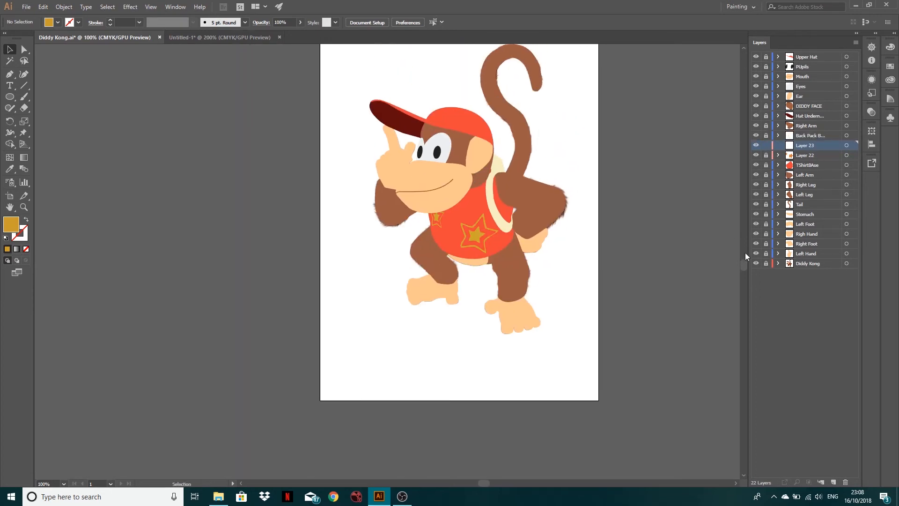
pyautogui.click(755, 263)
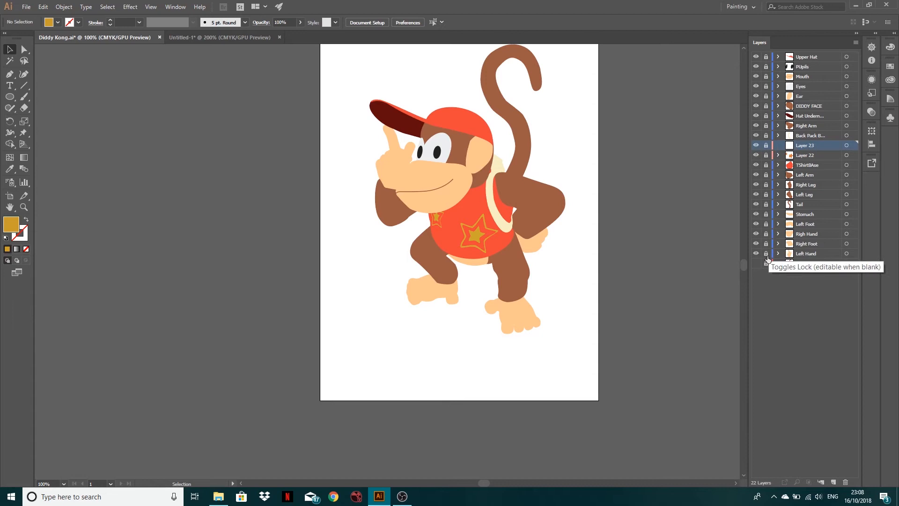
pyautogui.moveTo(766, 253); pyautogui.dragTo(766, 57)
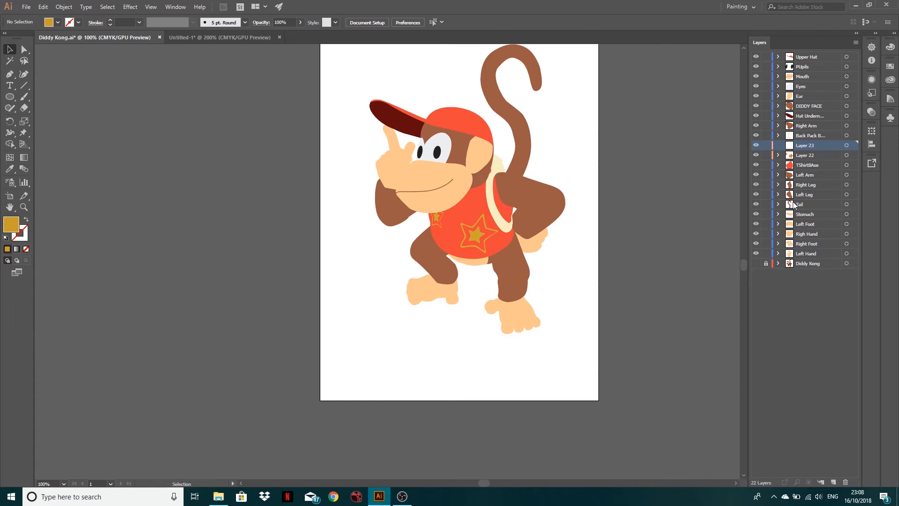
# Select all of the character's traced artwork and copy it
pyautogui.moveTo(578, 315); pyautogui.dragTo(436, 130)
pyautogui.click(591, 366)
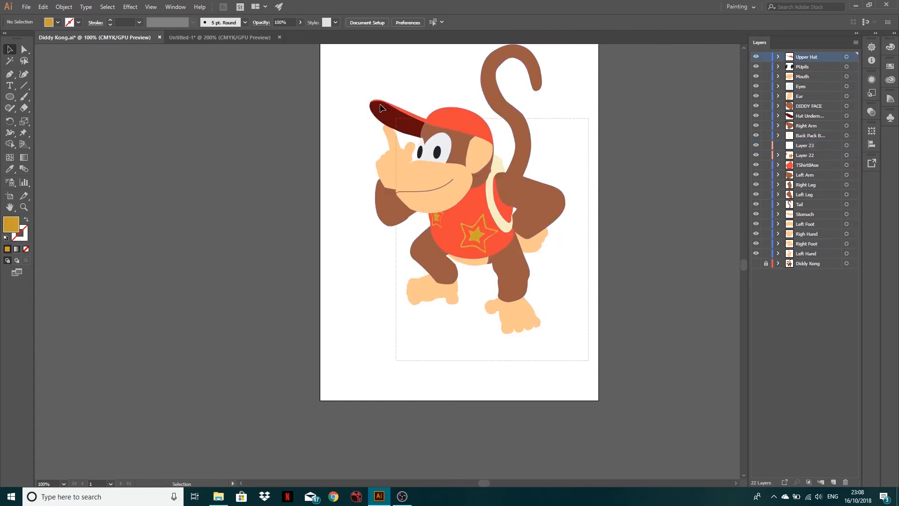
pyautogui.scroll(3, 325, 86)
pyautogui.hotkey('ctrl', 'a')
pyautogui.press('a')
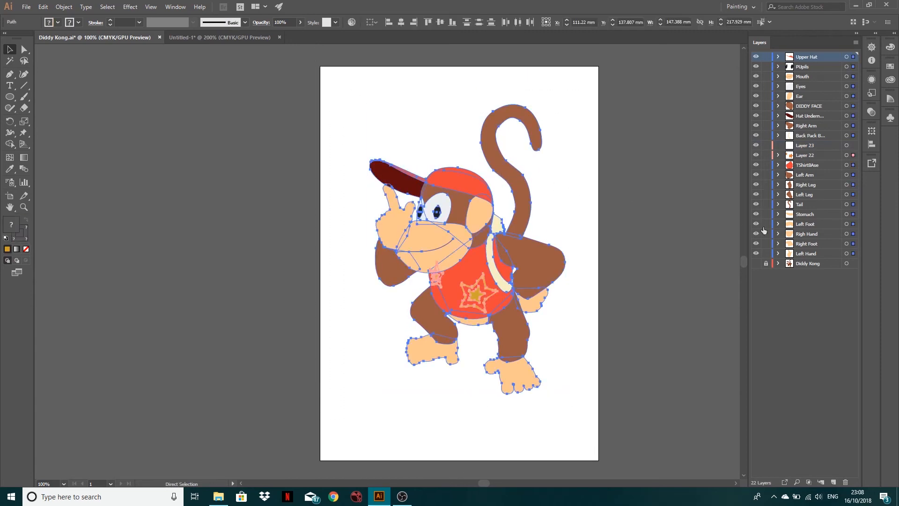
# Lock the traced artwork layers and paste the copied character in place on a new top layer
pyautogui.moveTo(768, 256); pyautogui.dragTo(766, 56)
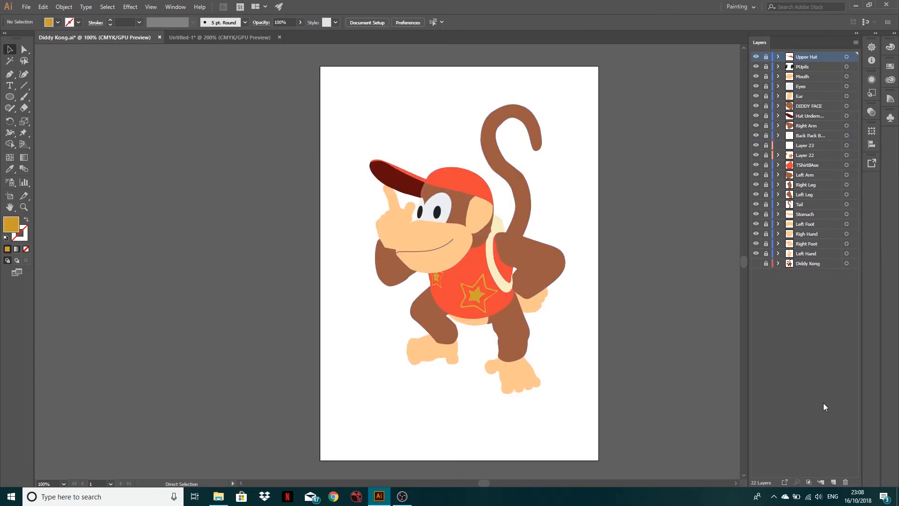
pyautogui.click(833, 482)
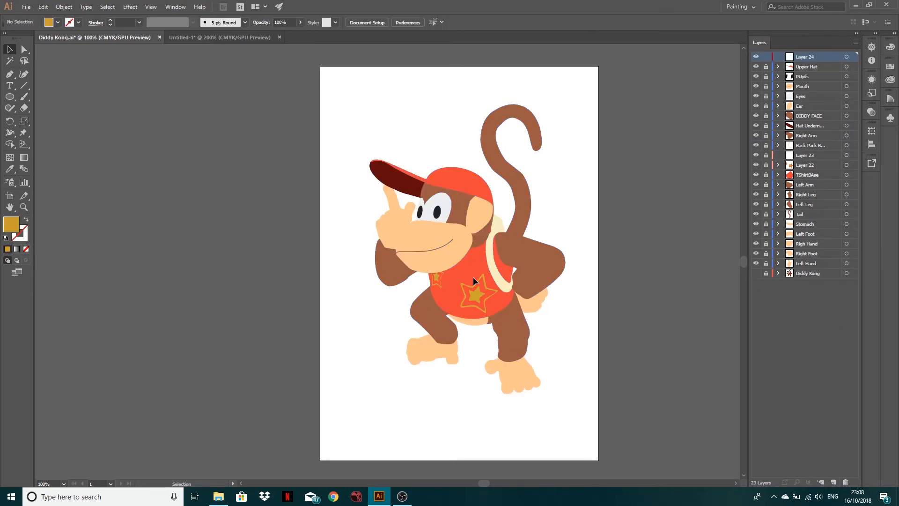
pyautogui.hotkey('ctrl', 'f')
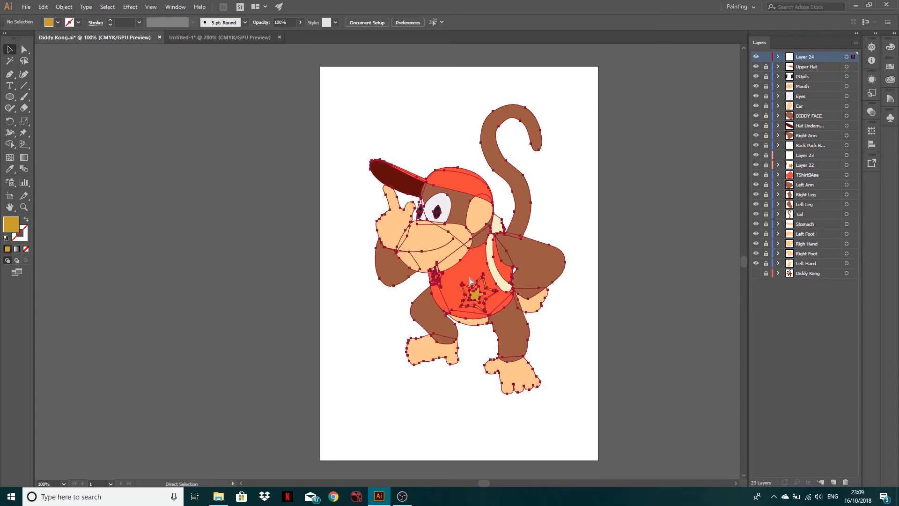
pyautogui.press('v')
pyautogui.moveTo(453, 216); pyautogui.dragTo(479, 192)
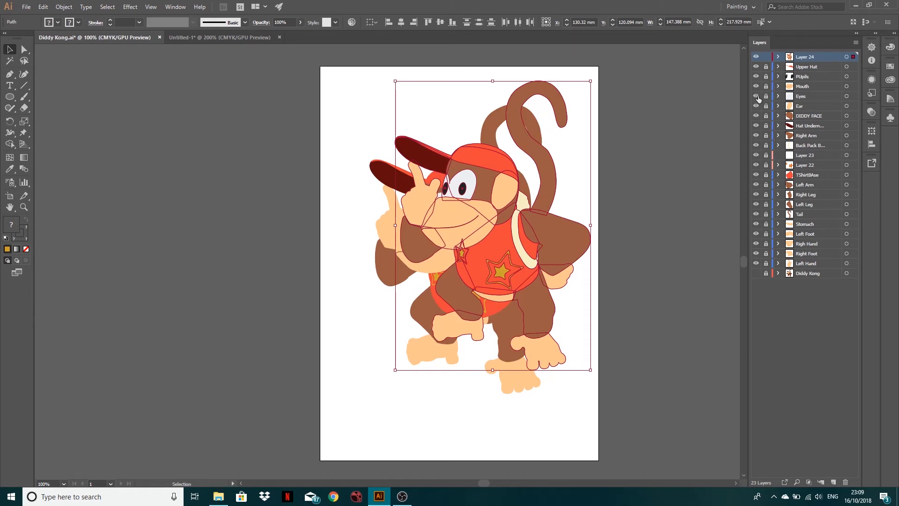
pyautogui.hotkey('ctrl', 'z')
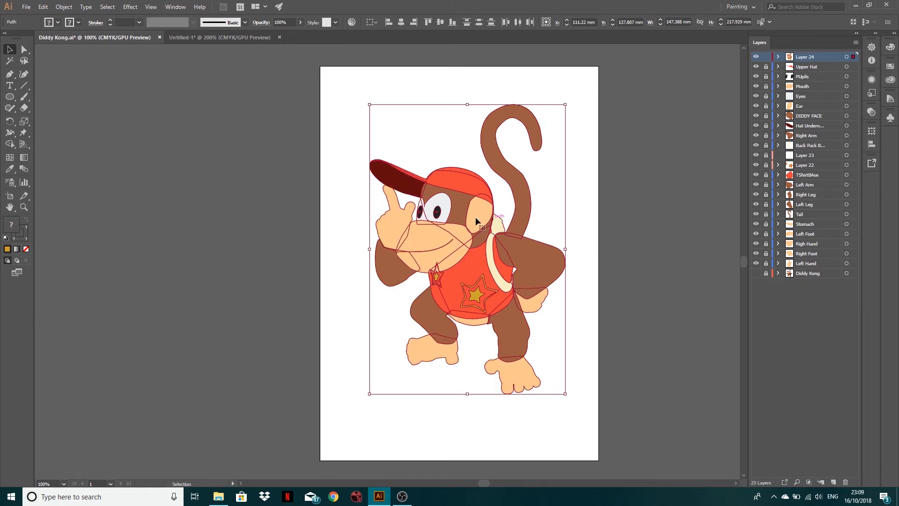
# Combine the pasted character copy into one solid silhouette with Pathfinder's Merge and Unite
pyautogui.click(168, 8)
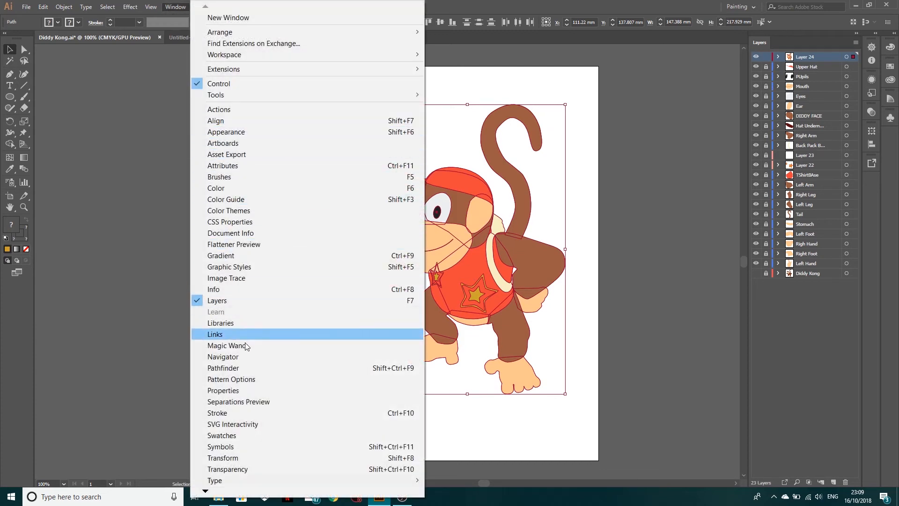
pyautogui.click(226, 368)
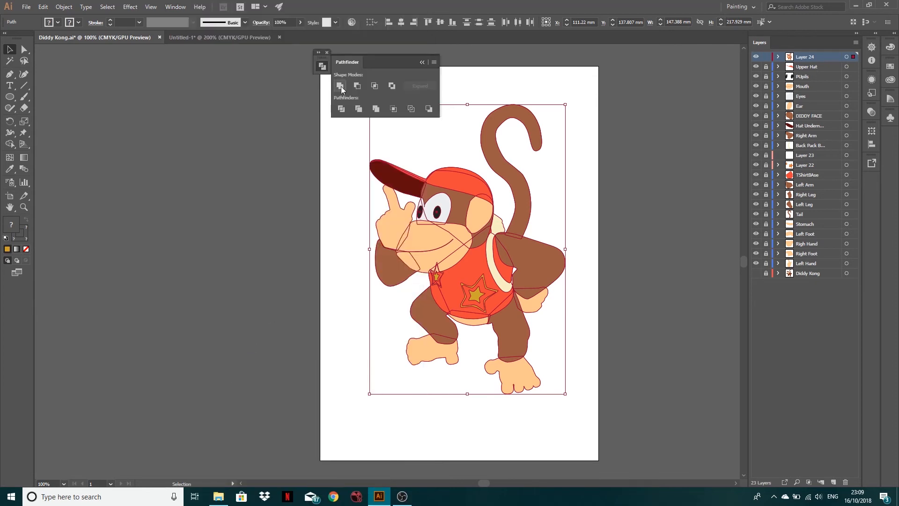
pyautogui.click(379, 108)
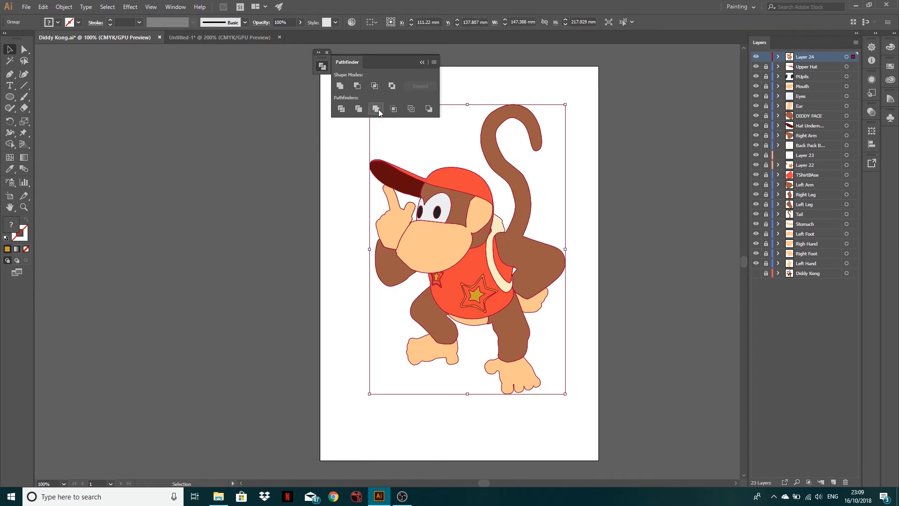
pyautogui.click(340, 86)
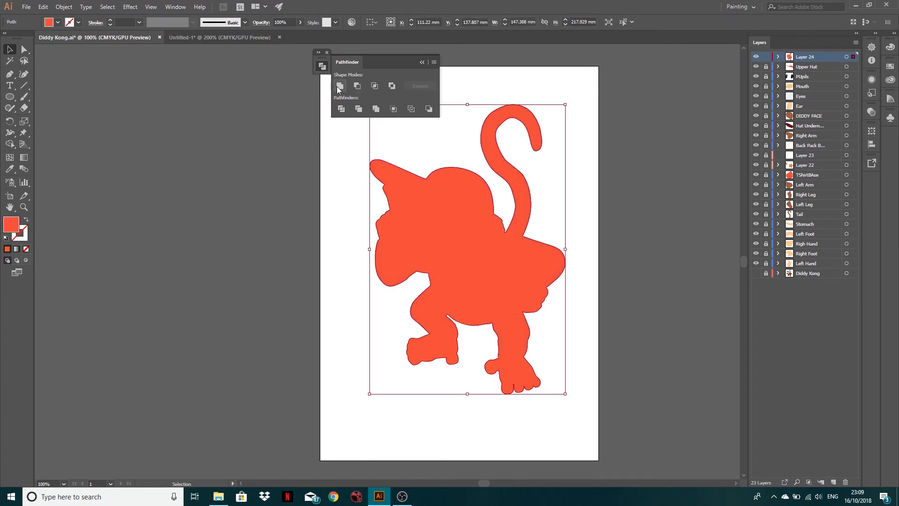
# Move the united silhouette away from the character to inspect it, and undo the move
pyautogui.click(635, 143)
pyautogui.click(474, 247)
pyautogui.moveTo(474, 246); pyautogui.dragTo(514, 225)
pyautogui.press('a')
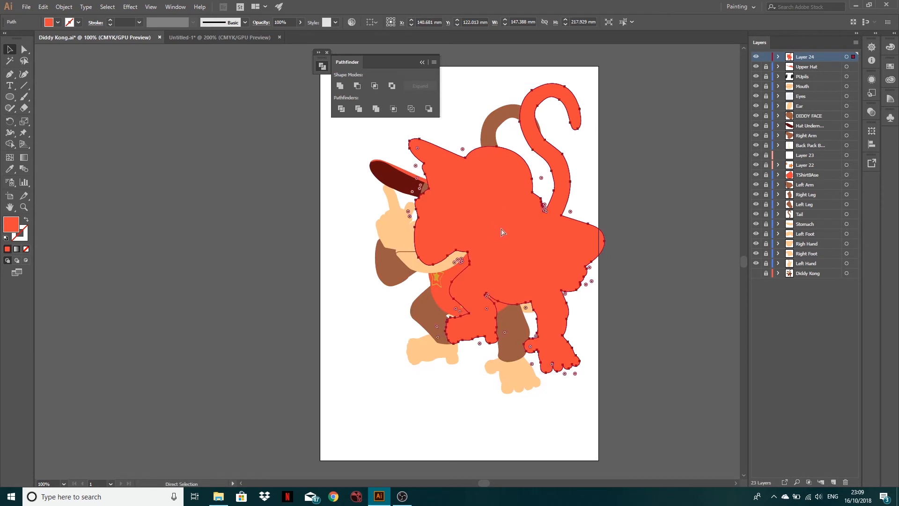
pyautogui.hotkey('ctrl', 'z')
pyautogui.press('v')
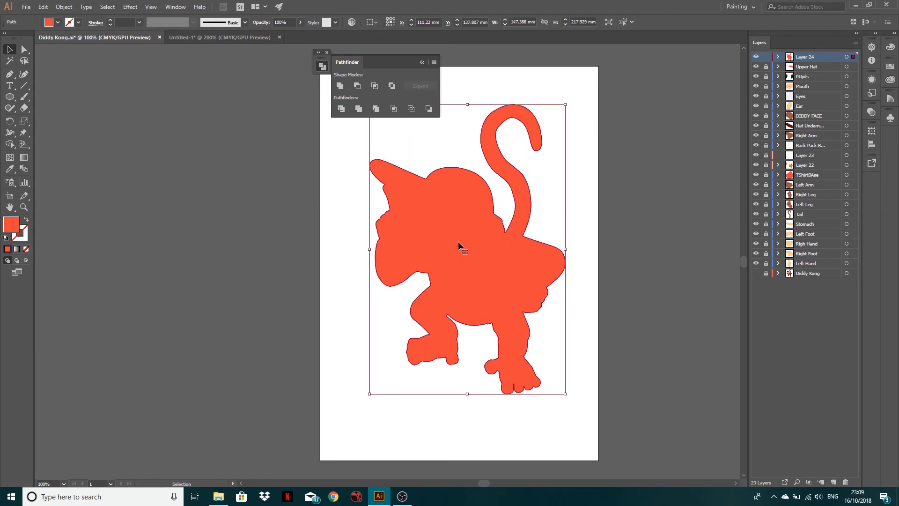
# Remove the silhouette's fill and make its stroke the active attribute
pyautogui.click(421, 62)
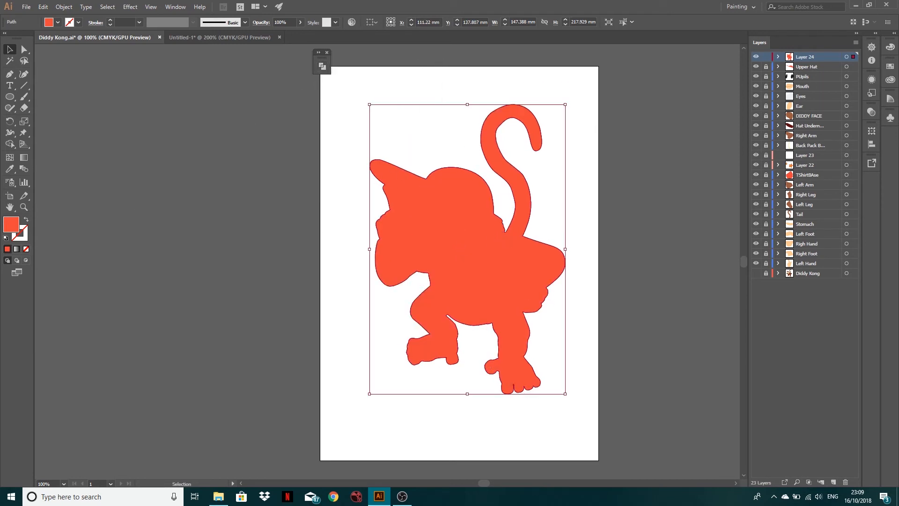
pyautogui.click(25, 249)
pyautogui.doubleClick(25, 240)
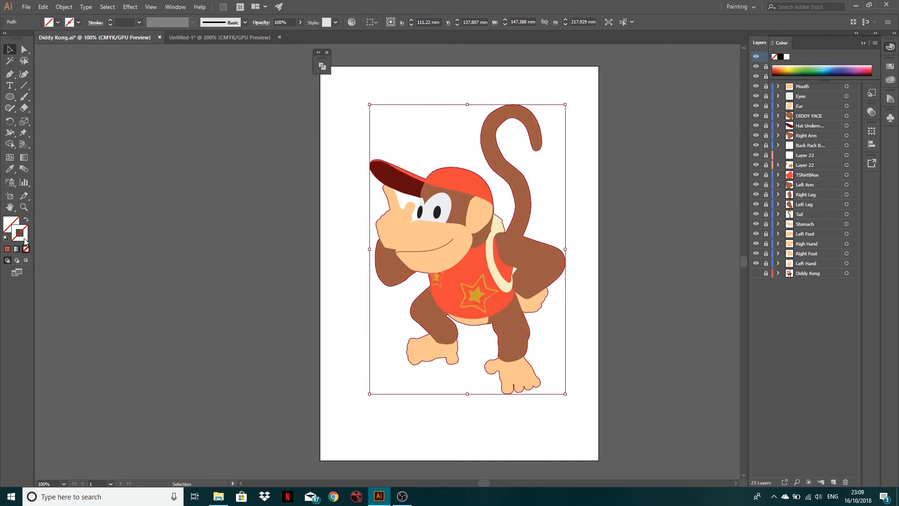
pyautogui.click(227, 40)
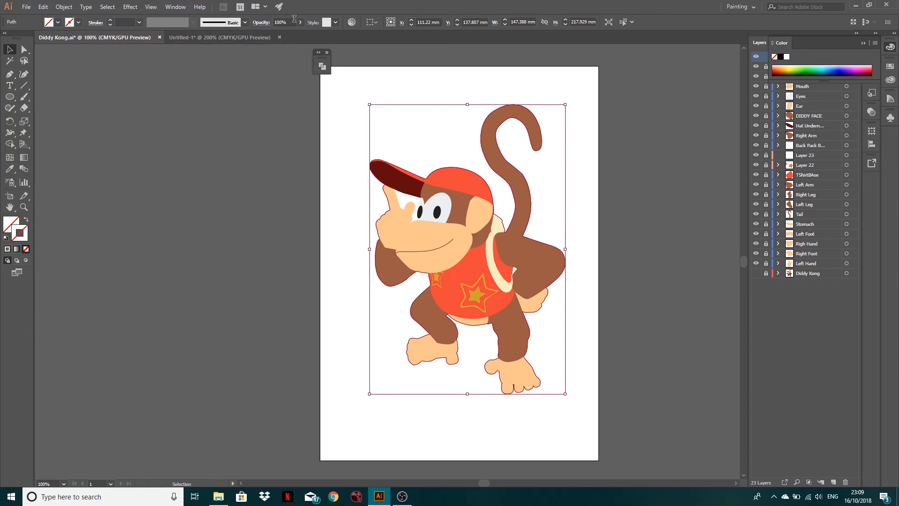
# Give the silhouette a black 2 pt stroke as the character's outer outline, and deselect it
pyautogui.click(111, 21)
pyautogui.click(111, 20)
pyautogui.click(110, 20)
pyautogui.click(110, 20)
pyautogui.click(110, 20)
pyautogui.click(111, 20)
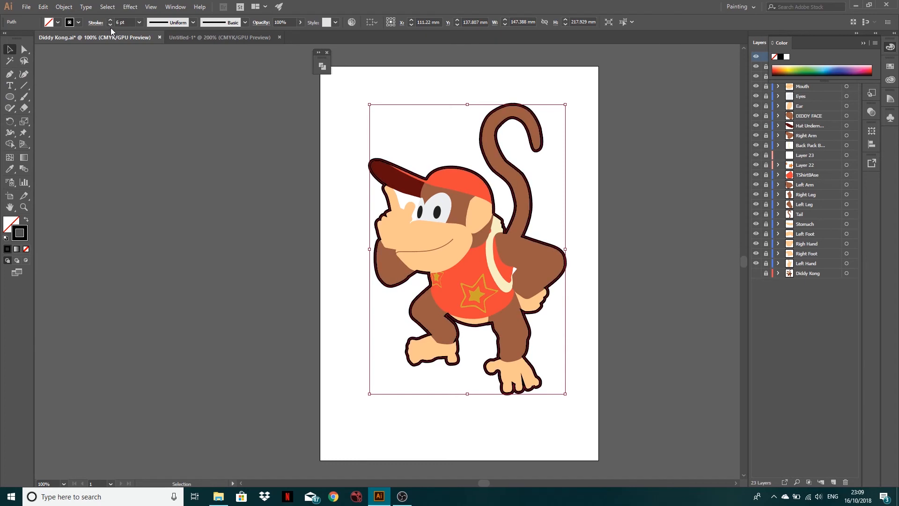
pyautogui.click(111, 25)
pyautogui.click(110, 24)
pyautogui.click(111, 24)
pyautogui.click(111, 25)
pyautogui.click(267, 199)
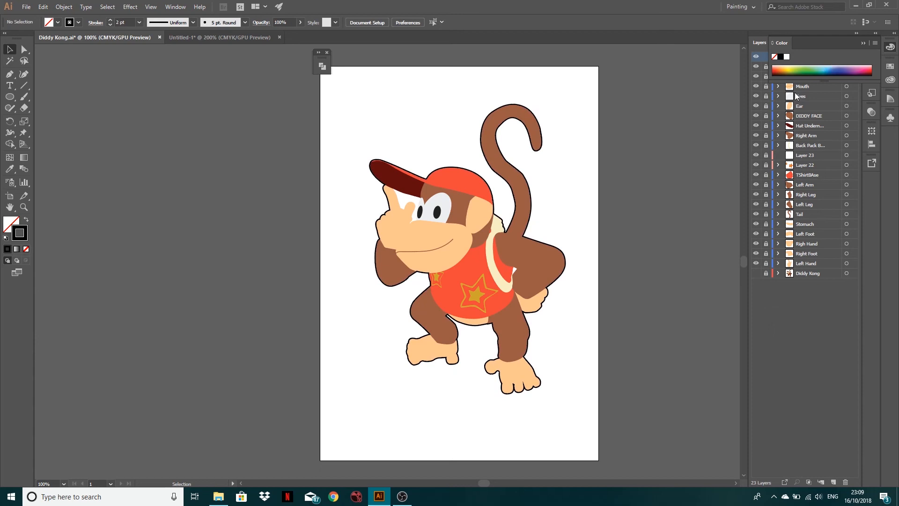
pyautogui.click(863, 42)
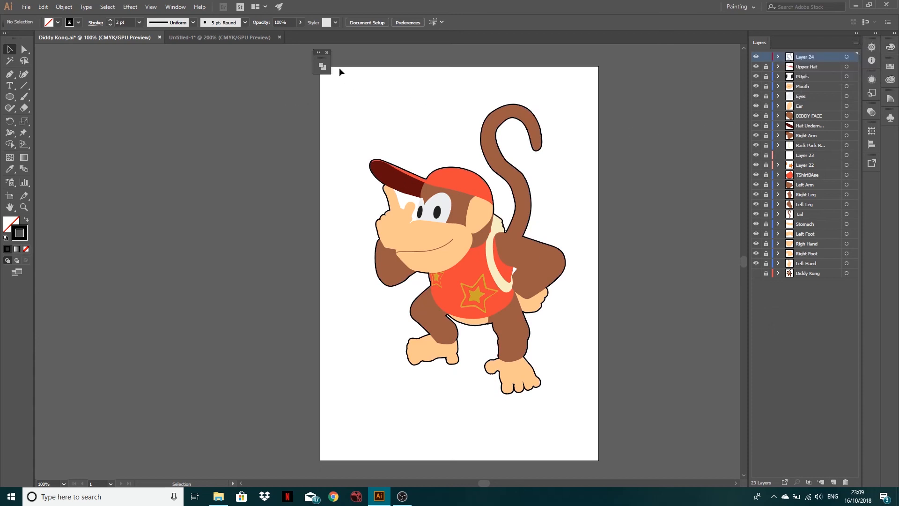
pyautogui.click(323, 66)
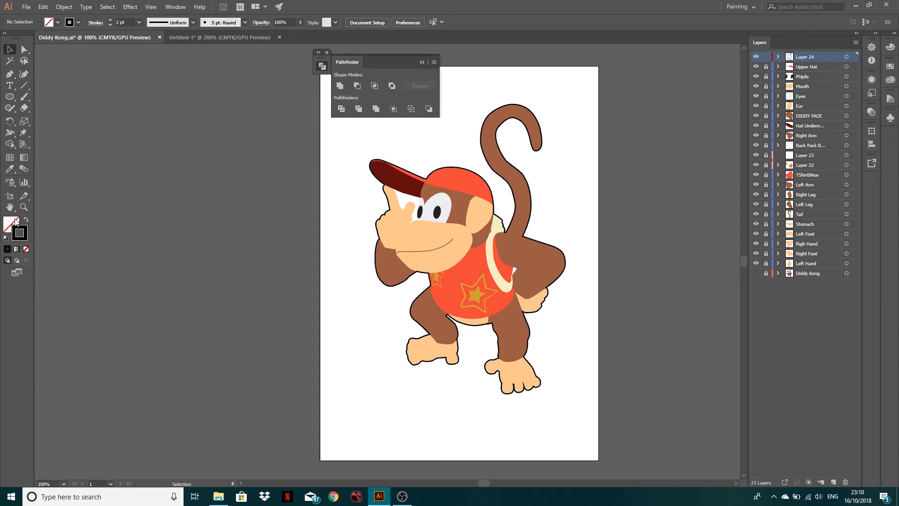
# Put the Pathfinder options away, and add a new layer directly above Eyes in the Untitled-1 document
pyautogui.click(422, 62)
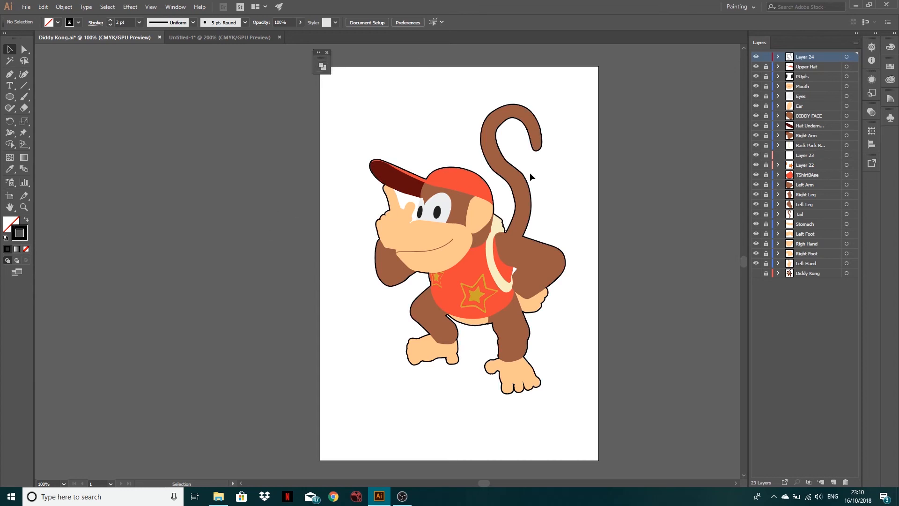
pyautogui.click(223, 40)
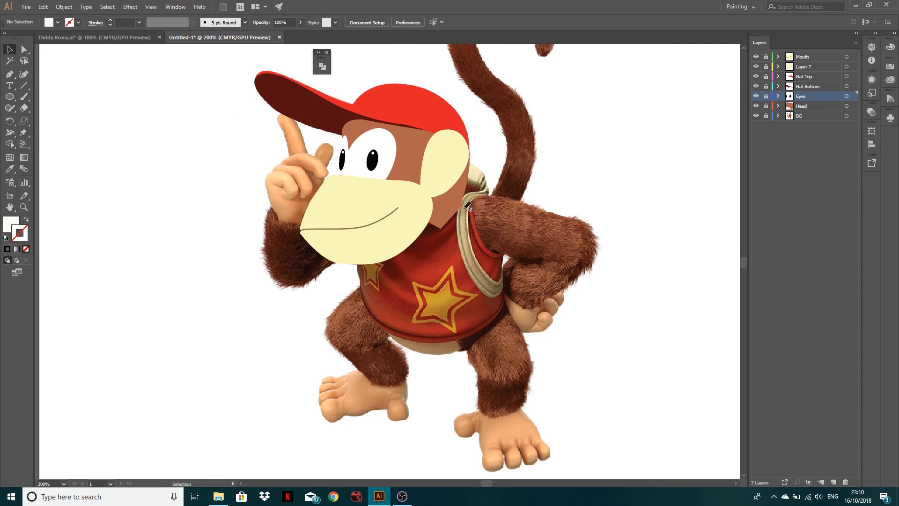
pyautogui.click(9, 74)
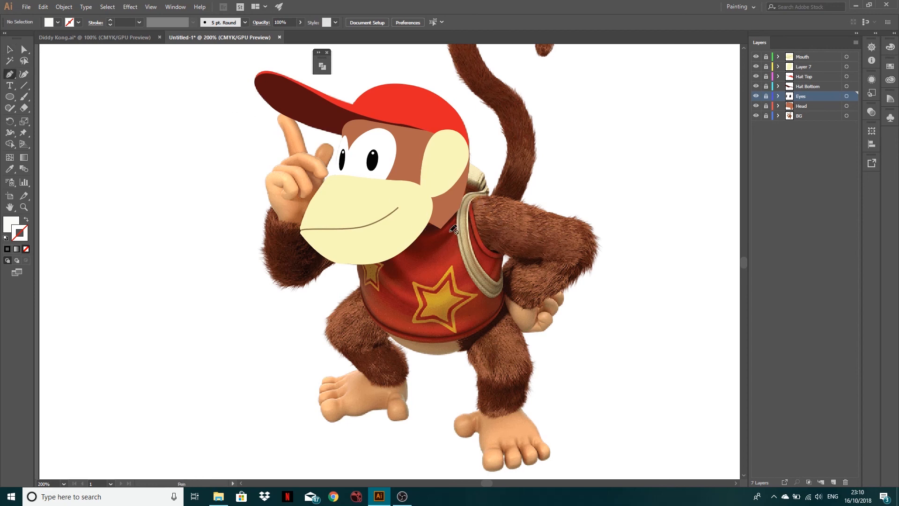
pyautogui.click(833, 482)
# Trace the bent arm beside the backpack strap as a rough closed white shape with the Pen tool, and return to the Diddy Kong.ai document
pyautogui.moveTo(453, 234); pyautogui.dragTo(469, 202)
pyautogui.click(470, 197)
pyautogui.click(570, 218)
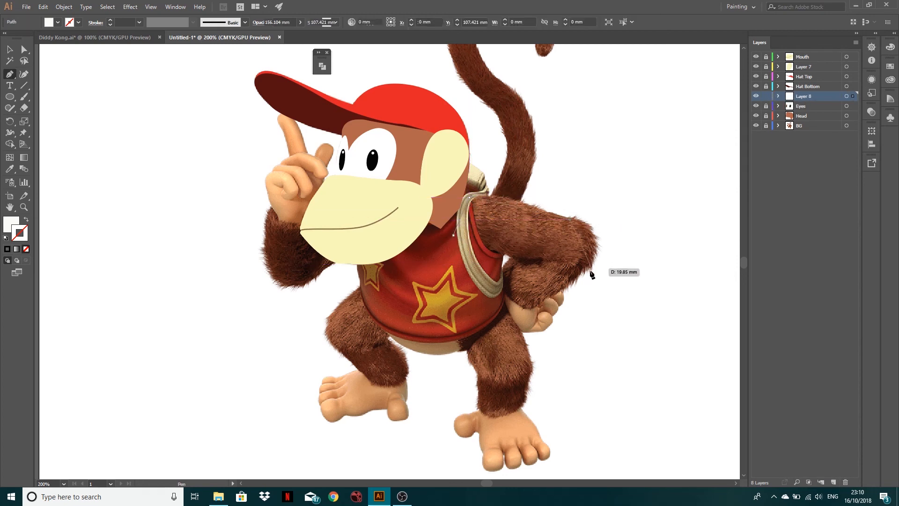
pyautogui.click(574, 277)
pyautogui.click(539, 299)
pyautogui.click(501, 274)
pyautogui.click(516, 254)
pyautogui.click(493, 244)
pyautogui.click(494, 264)
pyautogui.click(462, 264)
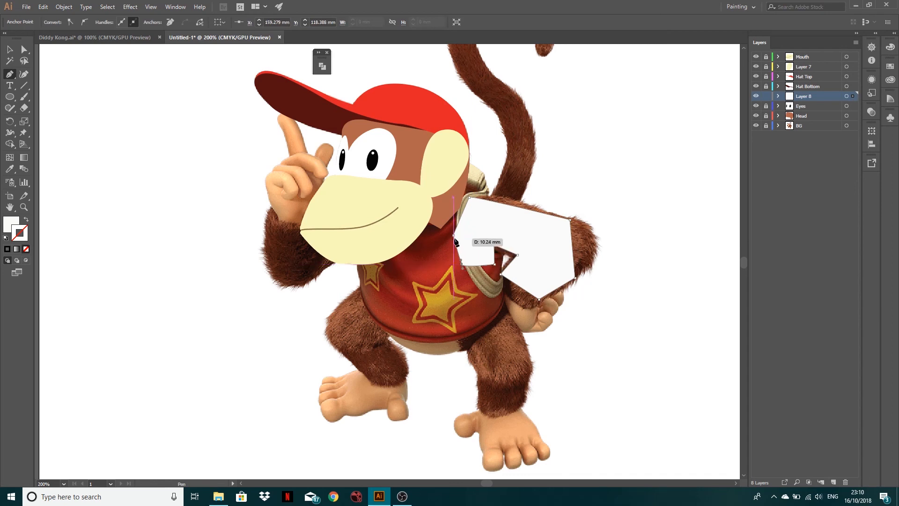
pyautogui.click(453, 235)
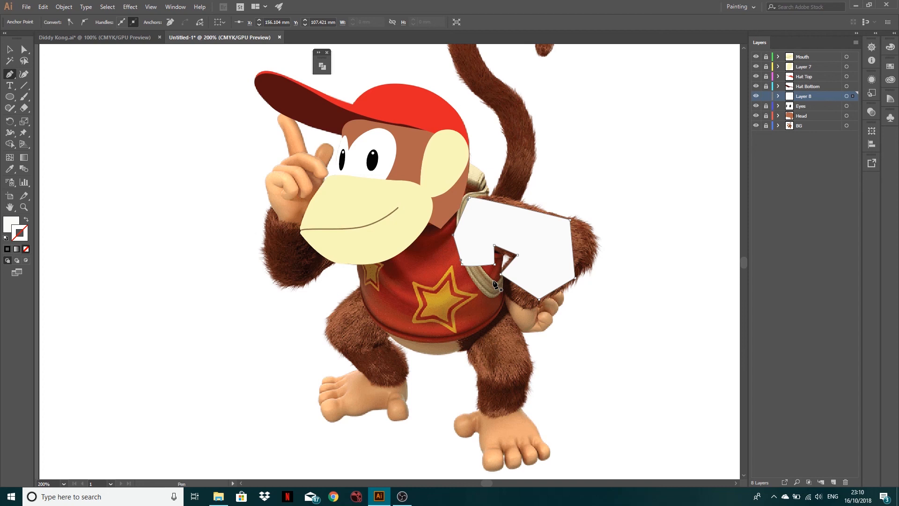
pyautogui.click(141, 37)
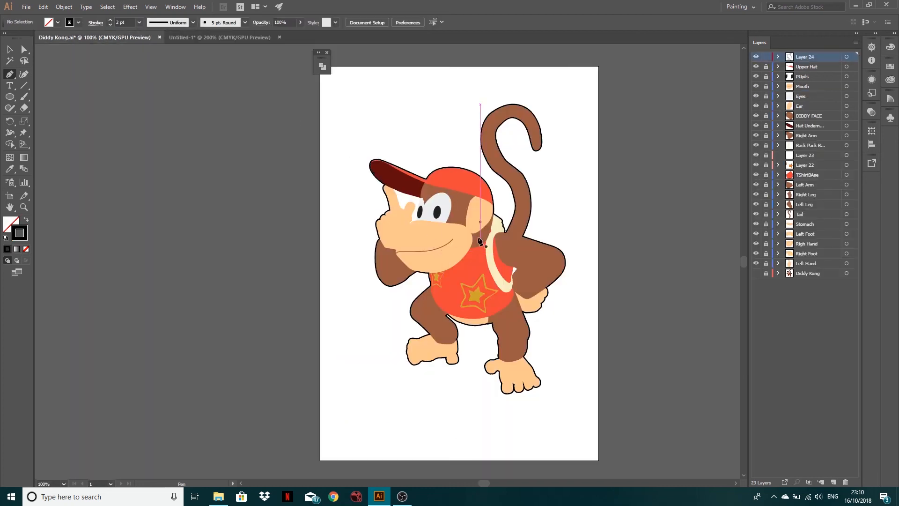